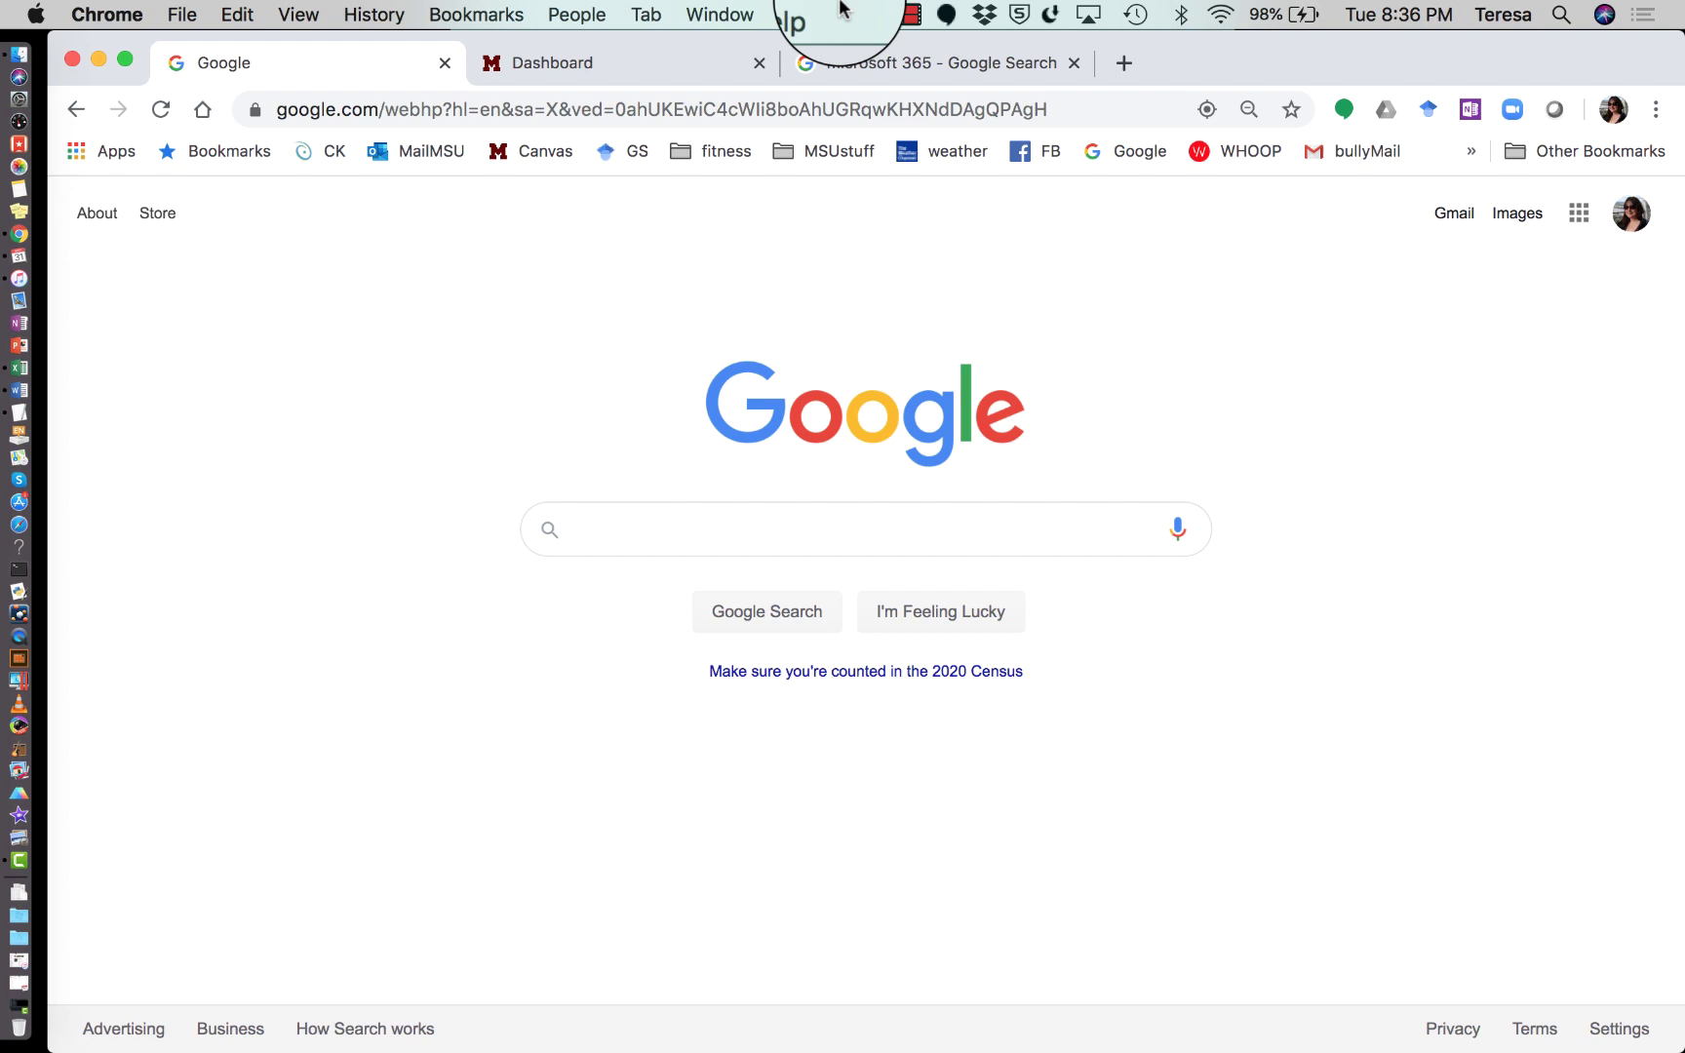
- Open the Chem I Spring 2020 course from the Canvas dashboard
{"action": "left_click", "coordinate": [632, 71]}
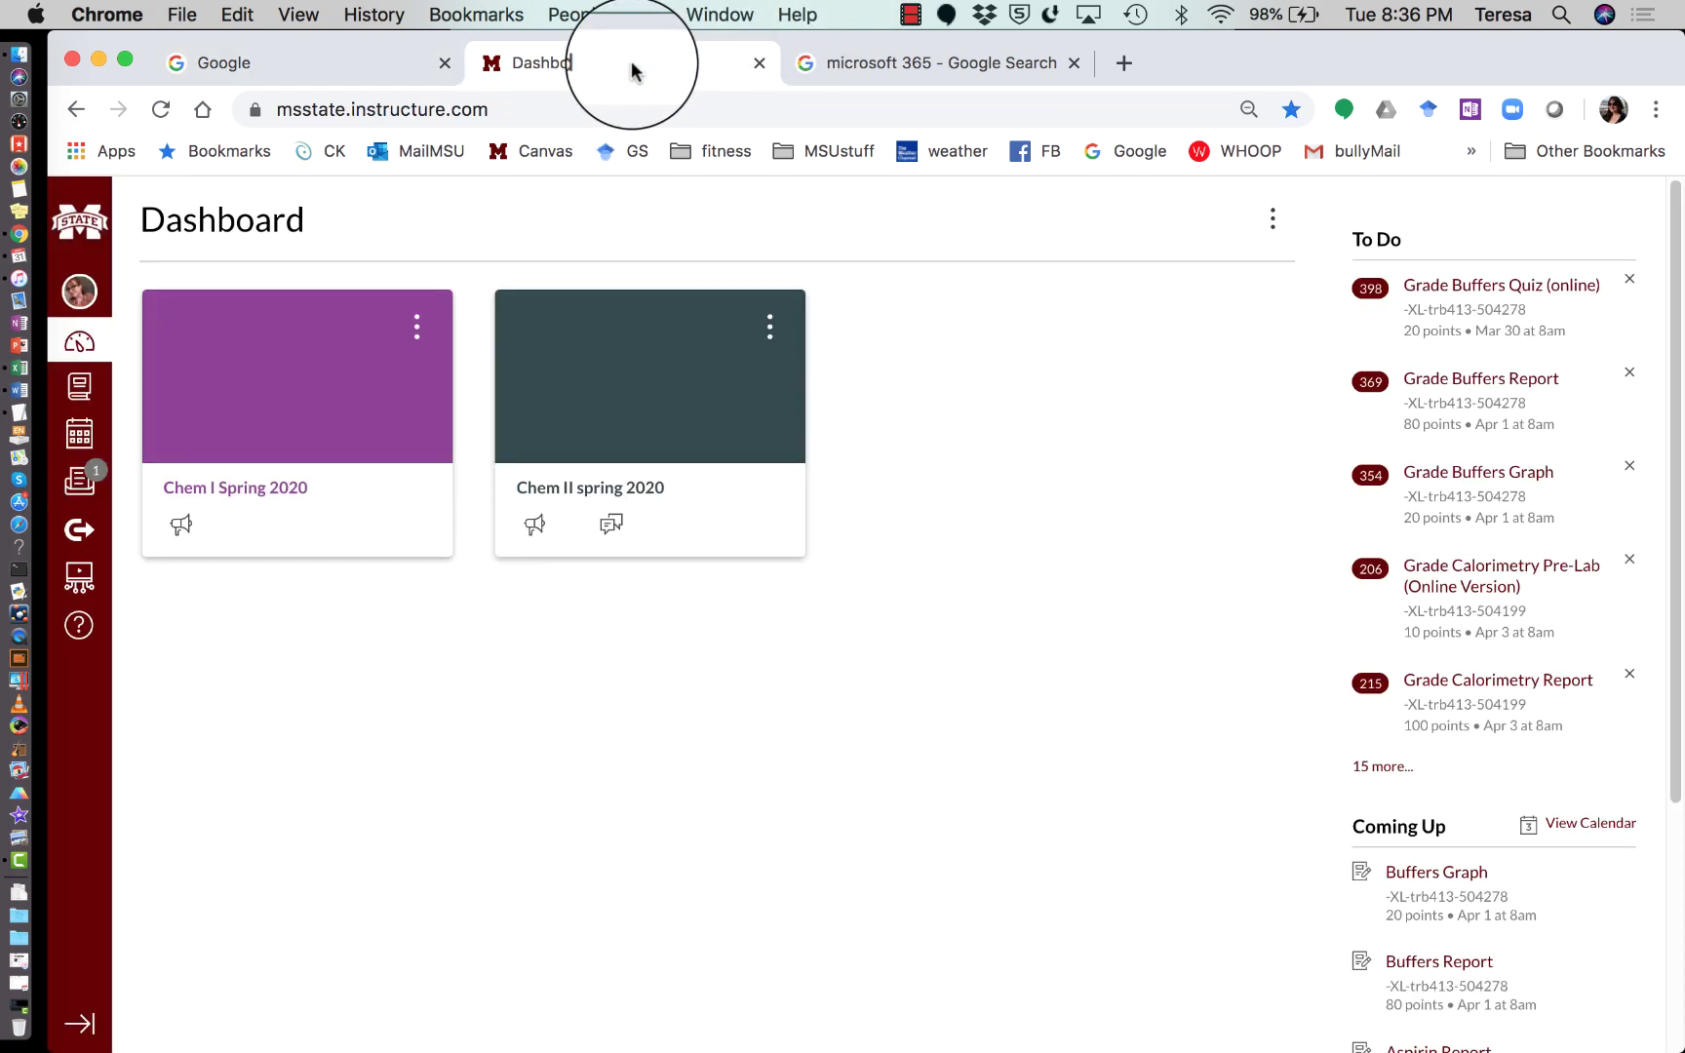
{"action": "left_click", "coordinate": [234, 488]}
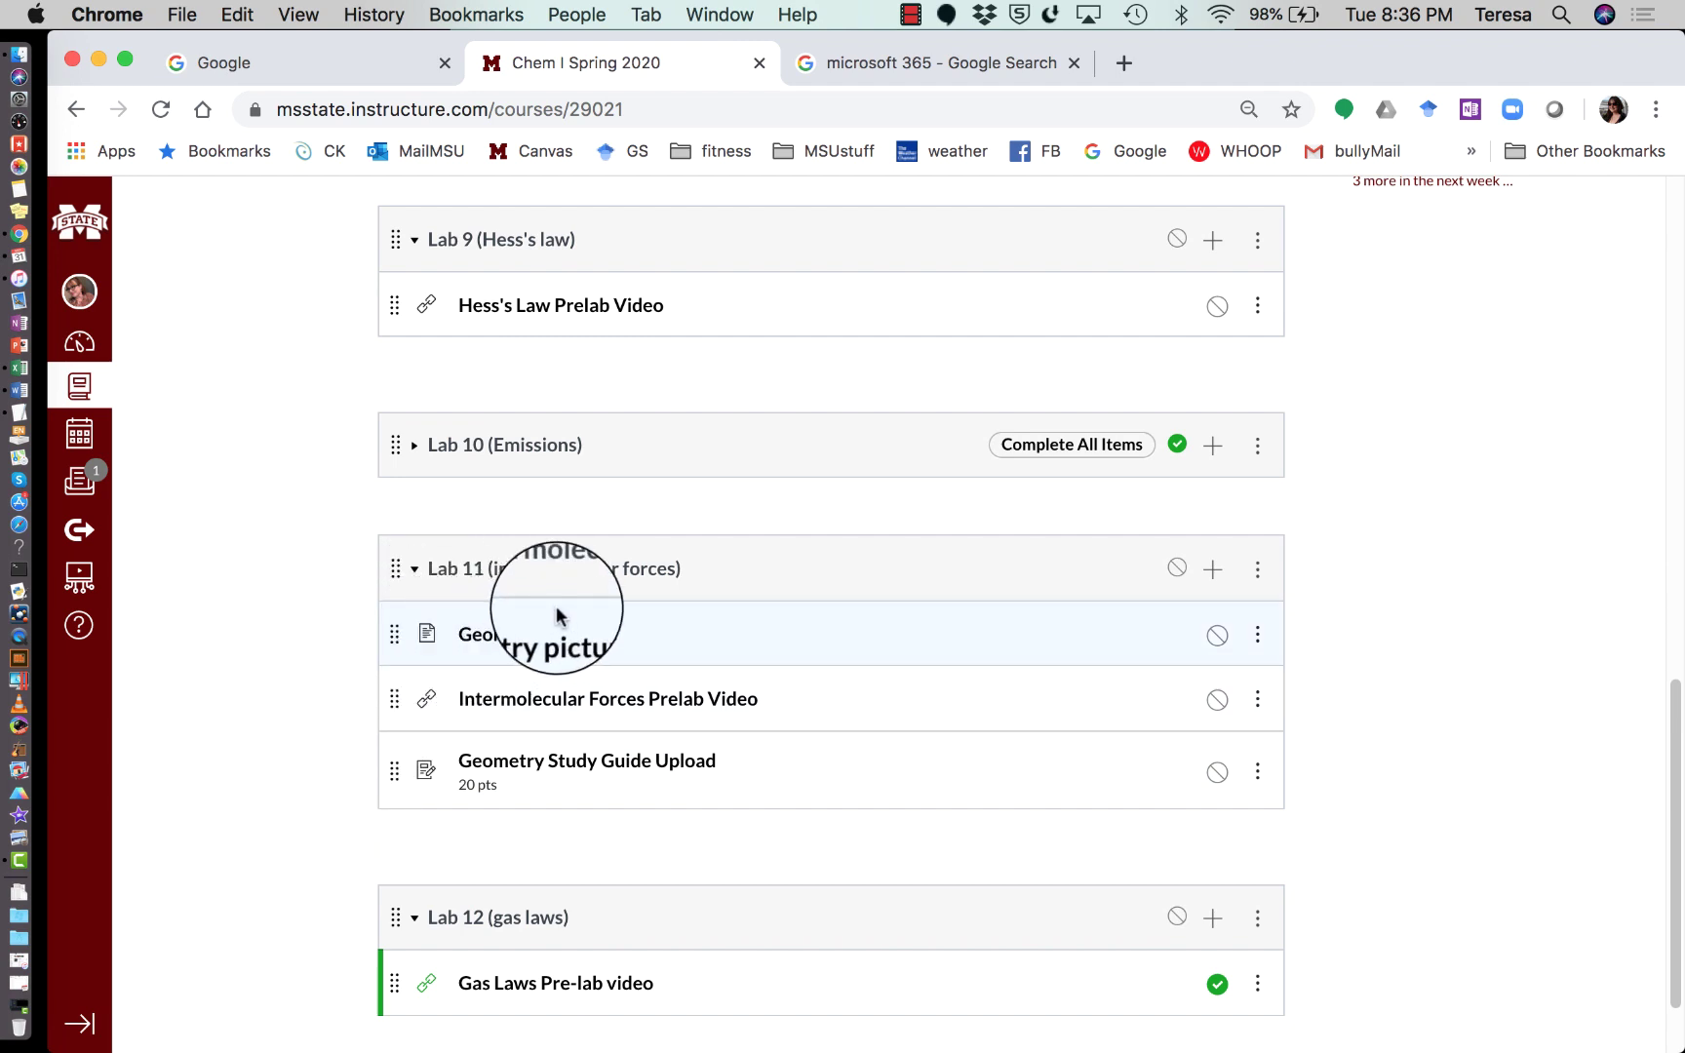
- Open Lab 11's Geometry pictures page and scroll through its electronic and molecular geometry images
{"action": "left_click", "coordinate": [545, 639]}
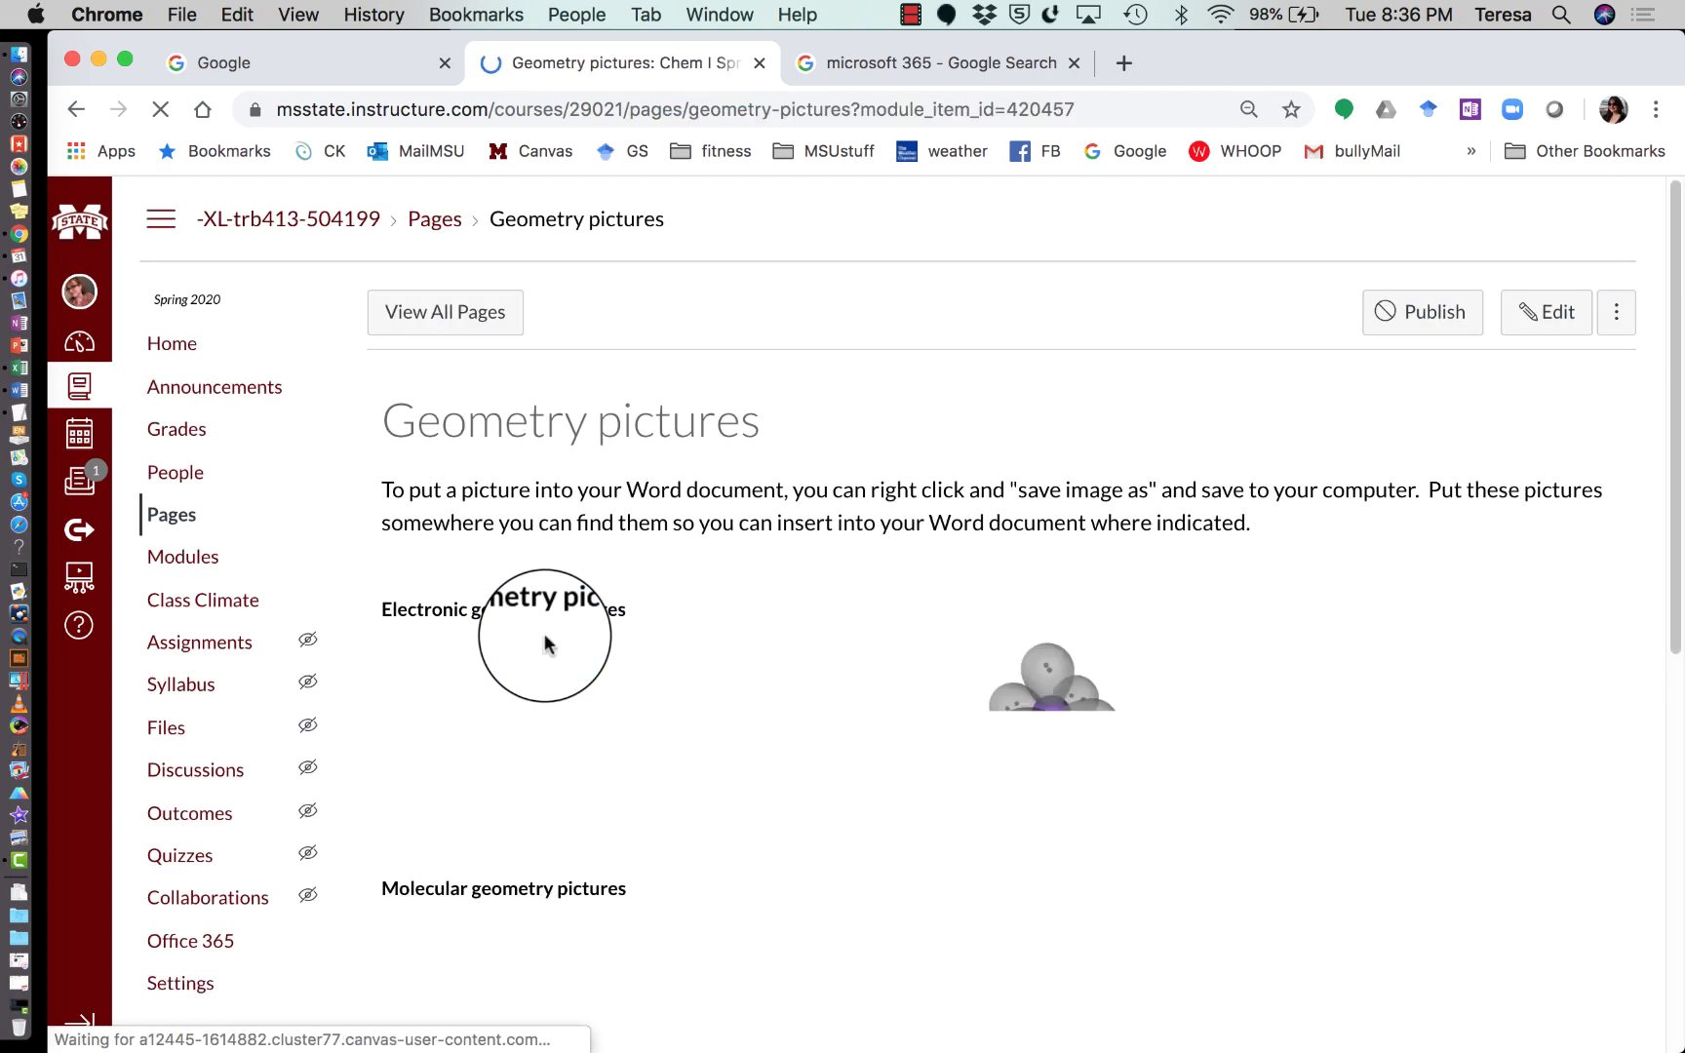
{"action": "scroll", "coordinate": [919, 600], "scroll_direction": "down", "scroll_amount": 5}
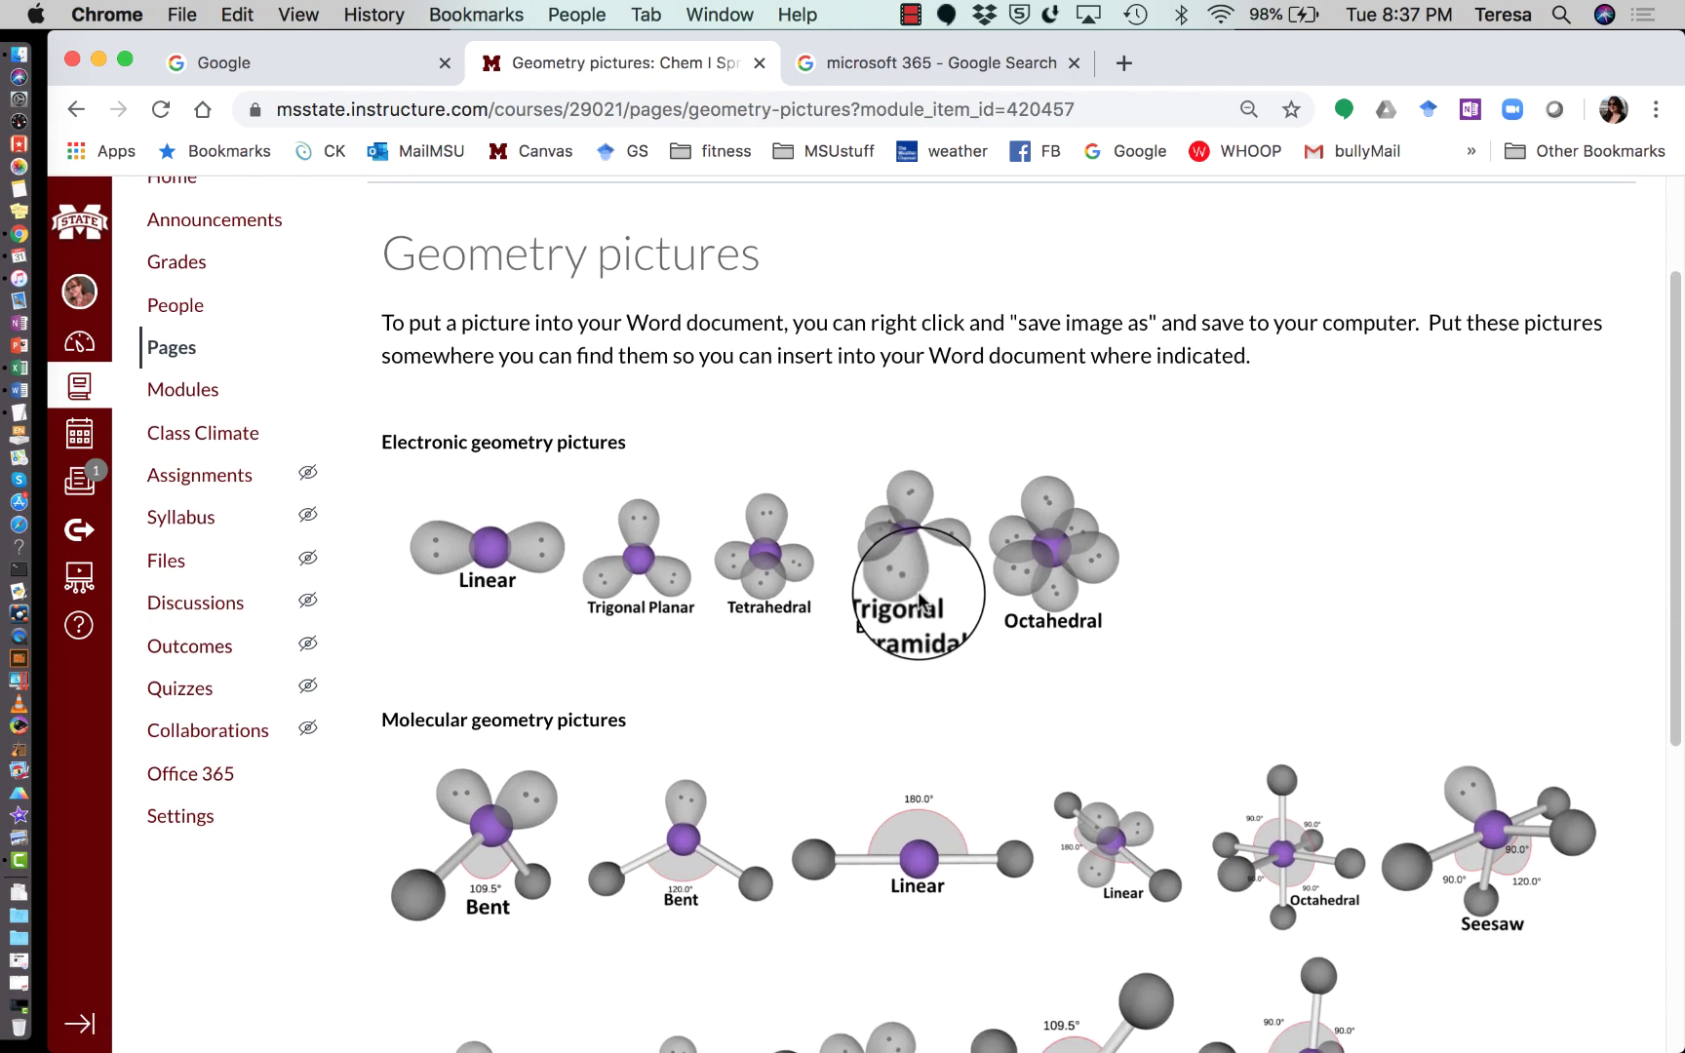
{"action": "scroll", "coordinate": [919, 599], "scroll_direction": "down", "scroll_amount": 2}
{"action": "scroll", "coordinate": [919, 599], "scroll_direction": "up", "scroll_amount": 3}
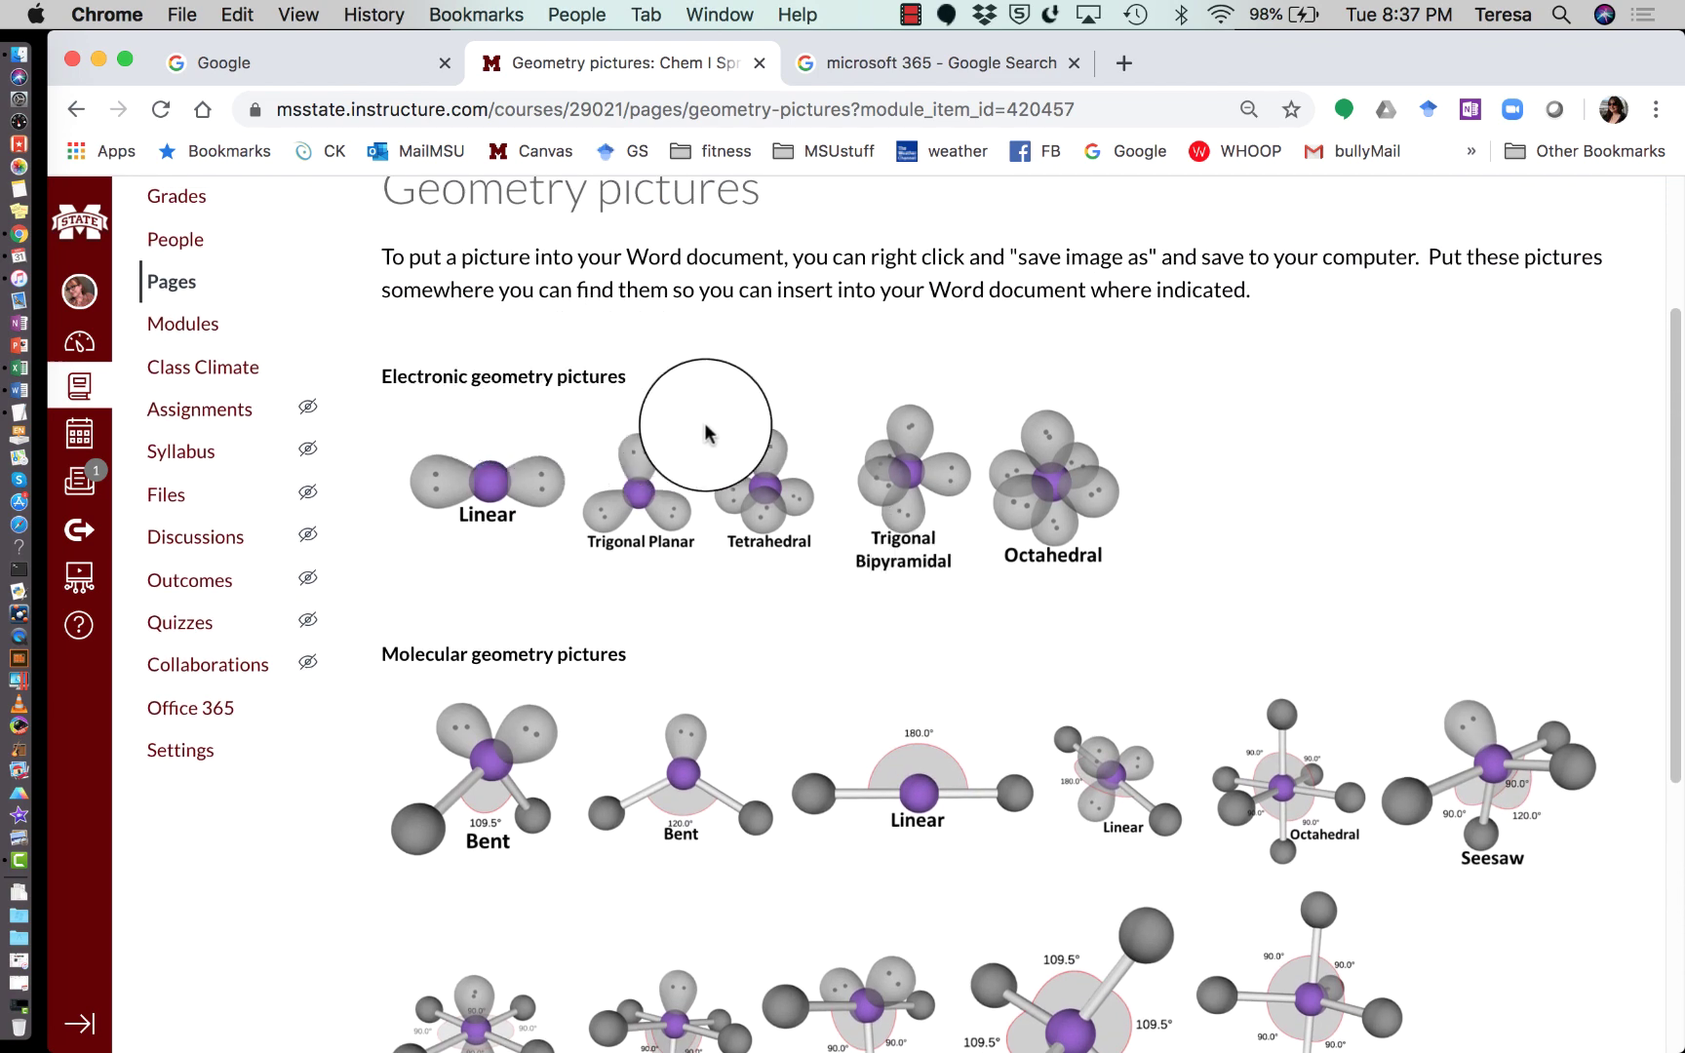
{"action": "scroll", "coordinate": [683, 448], "scroll_direction": "down", "scroll_amount": 3}
{"action": "scroll", "coordinate": [1081, 731], "scroll_direction": "down", "scroll_amount": 3}
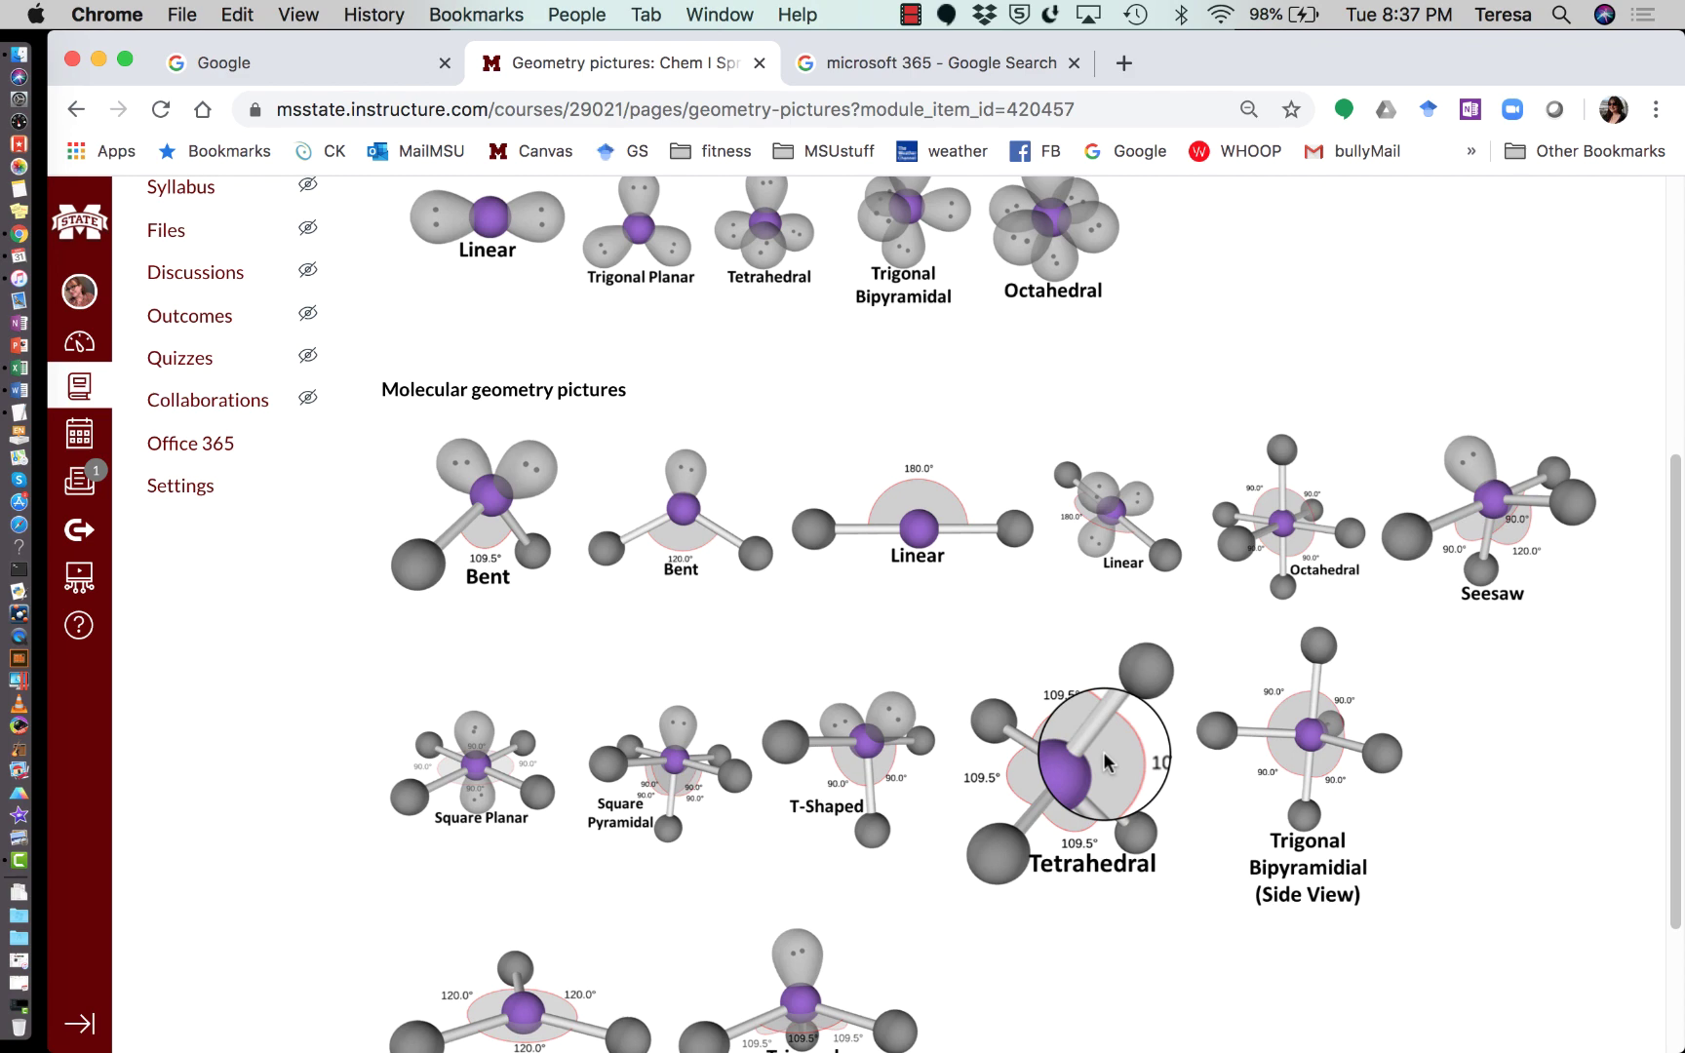
{"action": "scroll", "coordinate": [1105, 760], "scroll_direction": "up", "scroll_amount": 5}
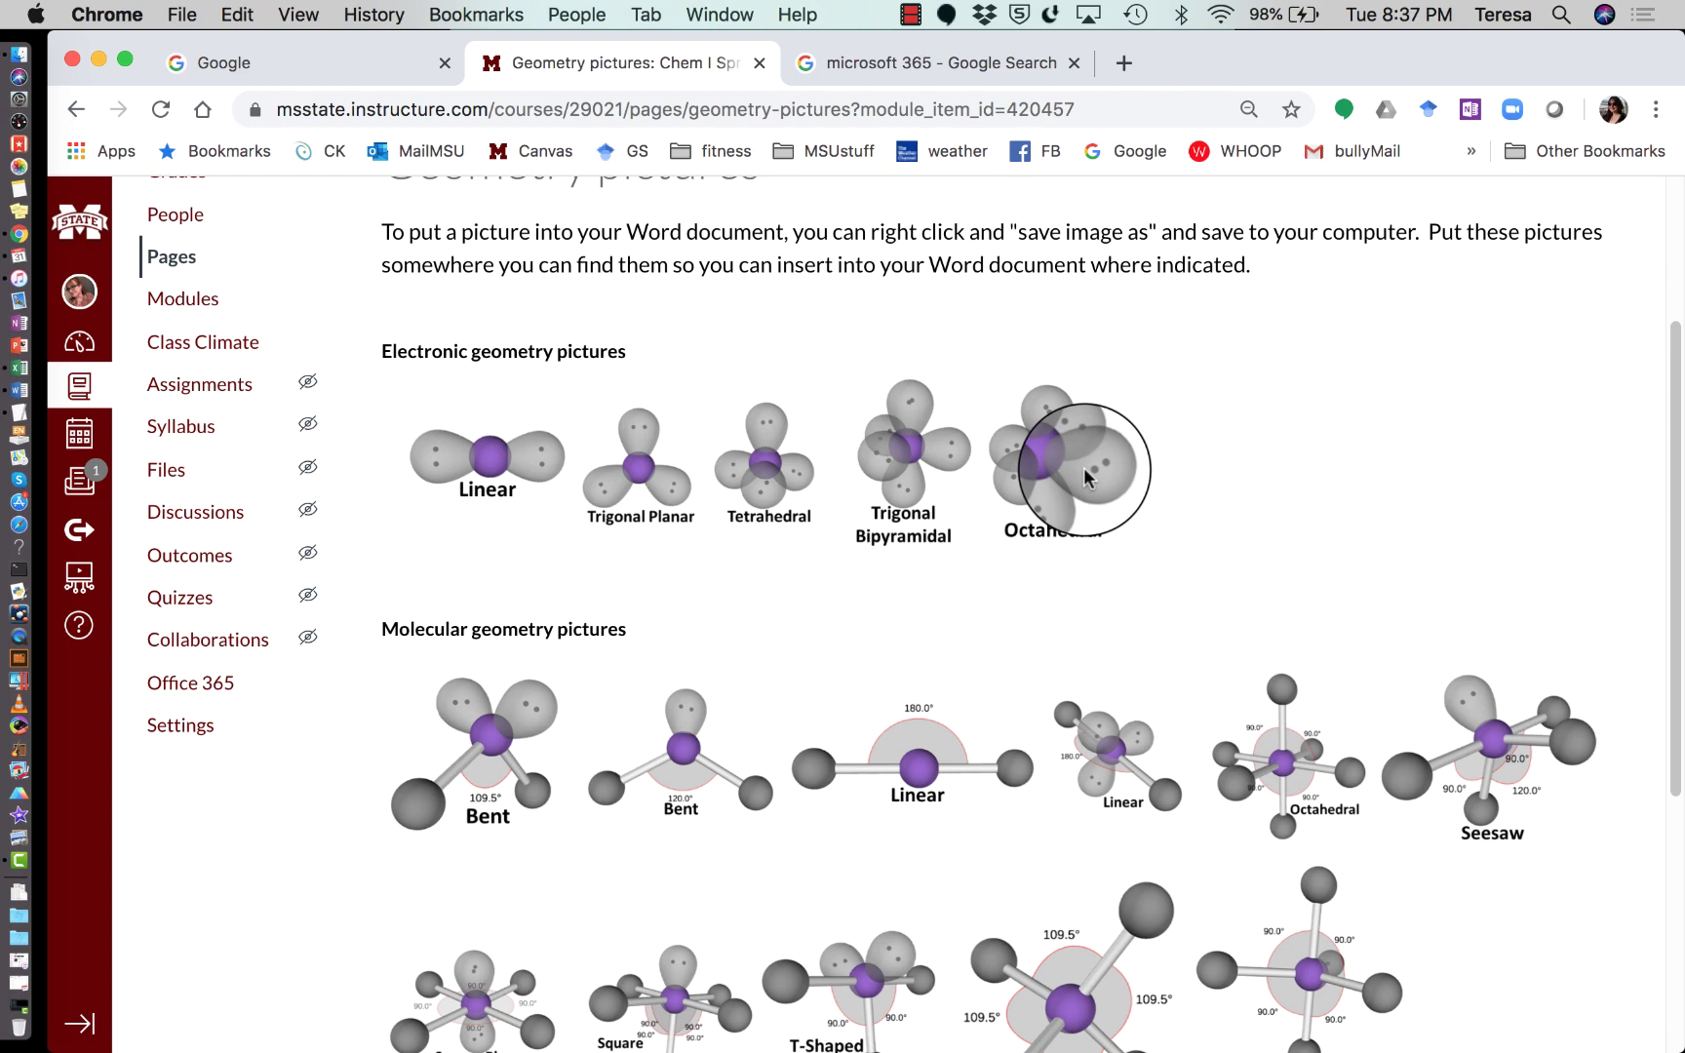
{"action": "scroll", "coordinate": [752, 776], "scroll_direction": "down", "scroll_amount": 3}
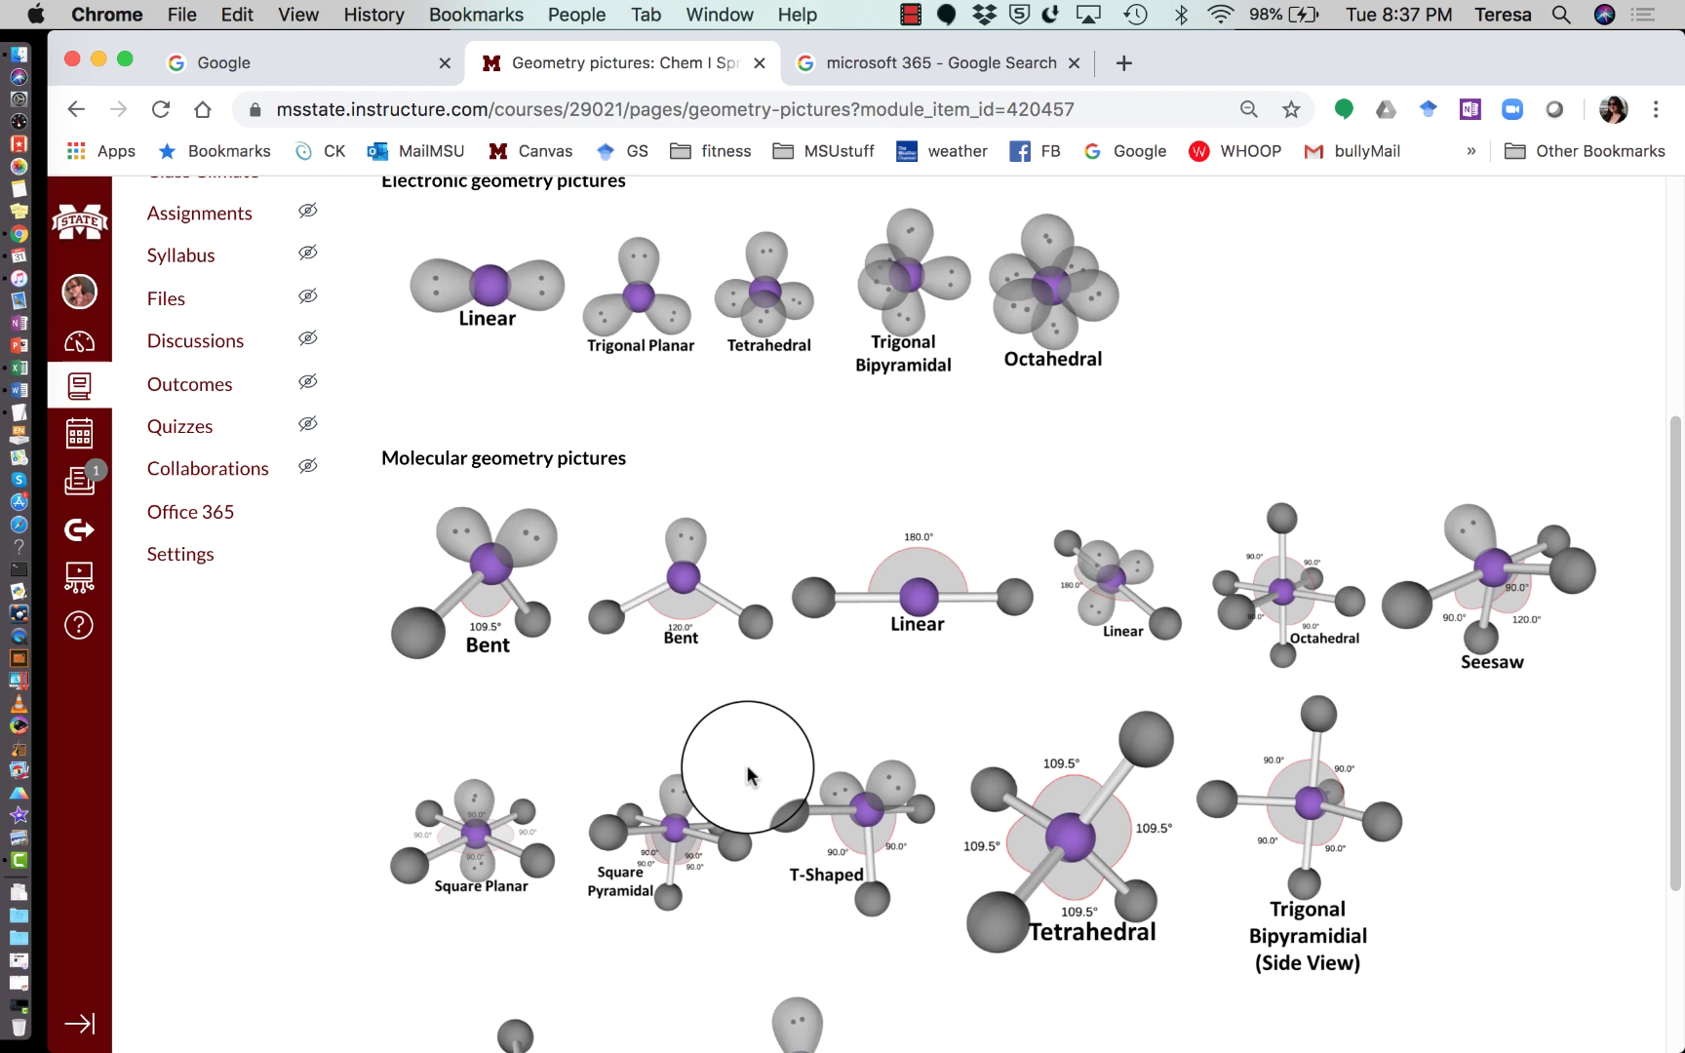
- Open the Office 365 Login | Microsoft Office result from the microsoft 365 search
{"action": "left_click", "coordinate": [953, 66]}
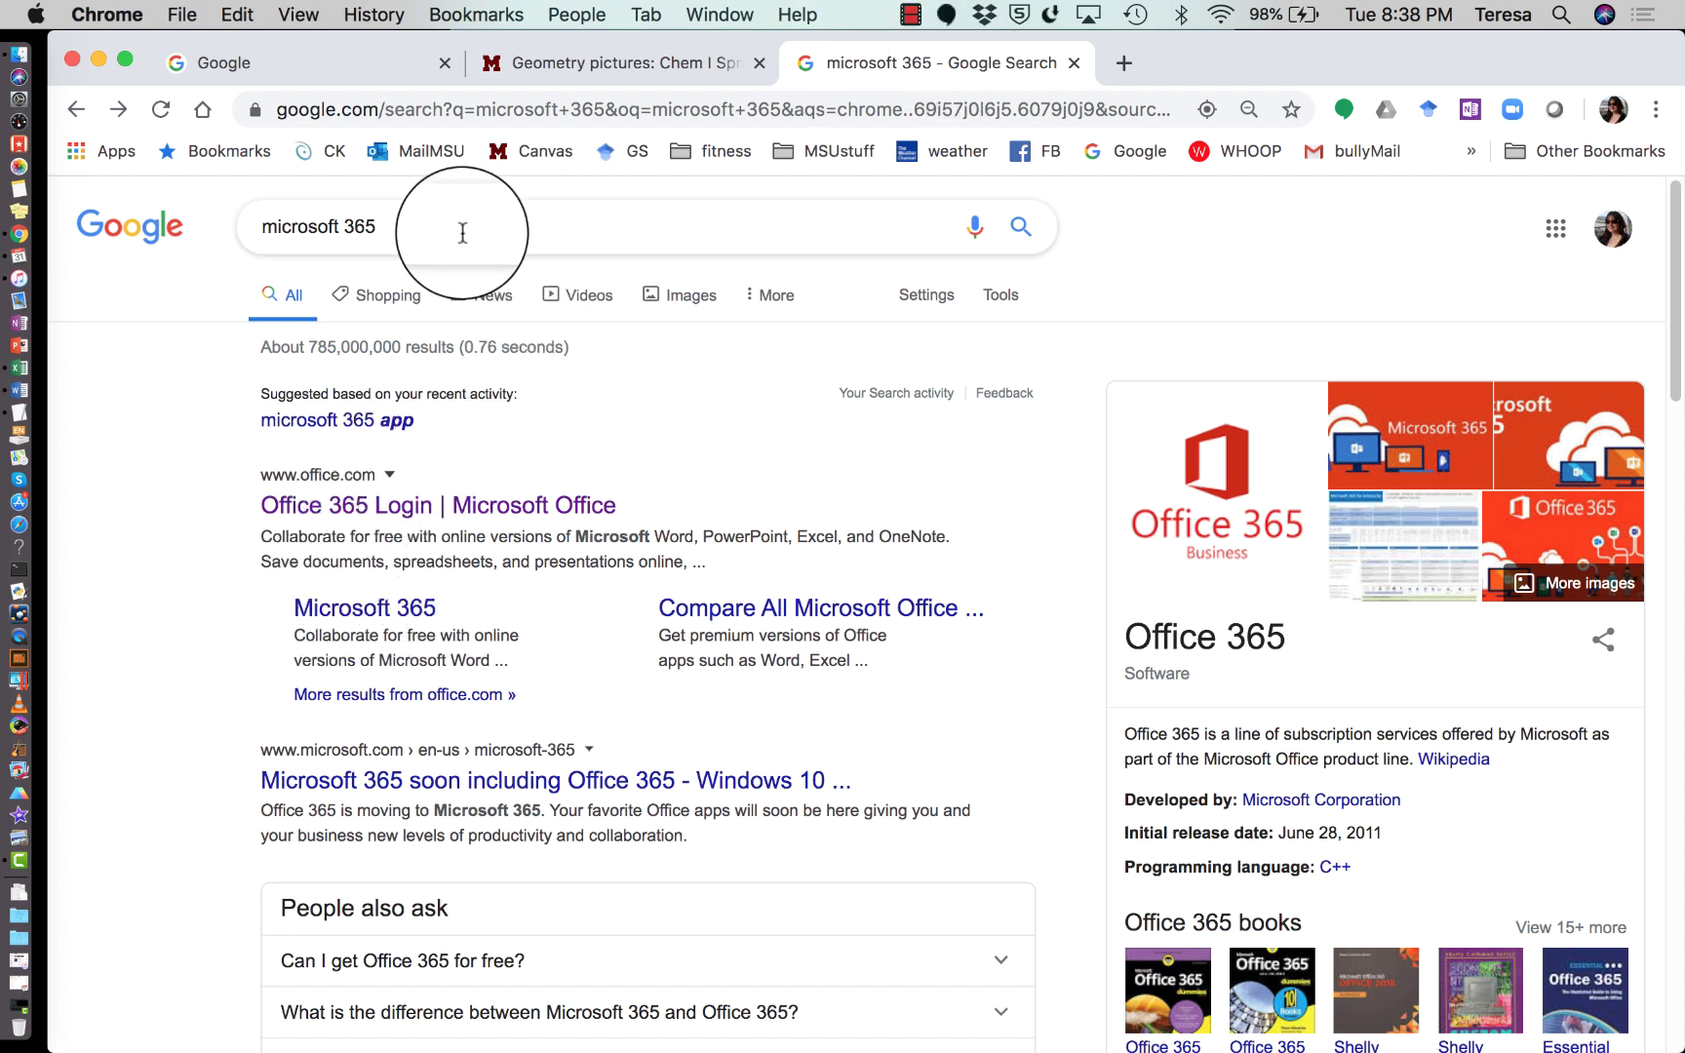
{"action": "left_click", "coordinate": [432, 514]}
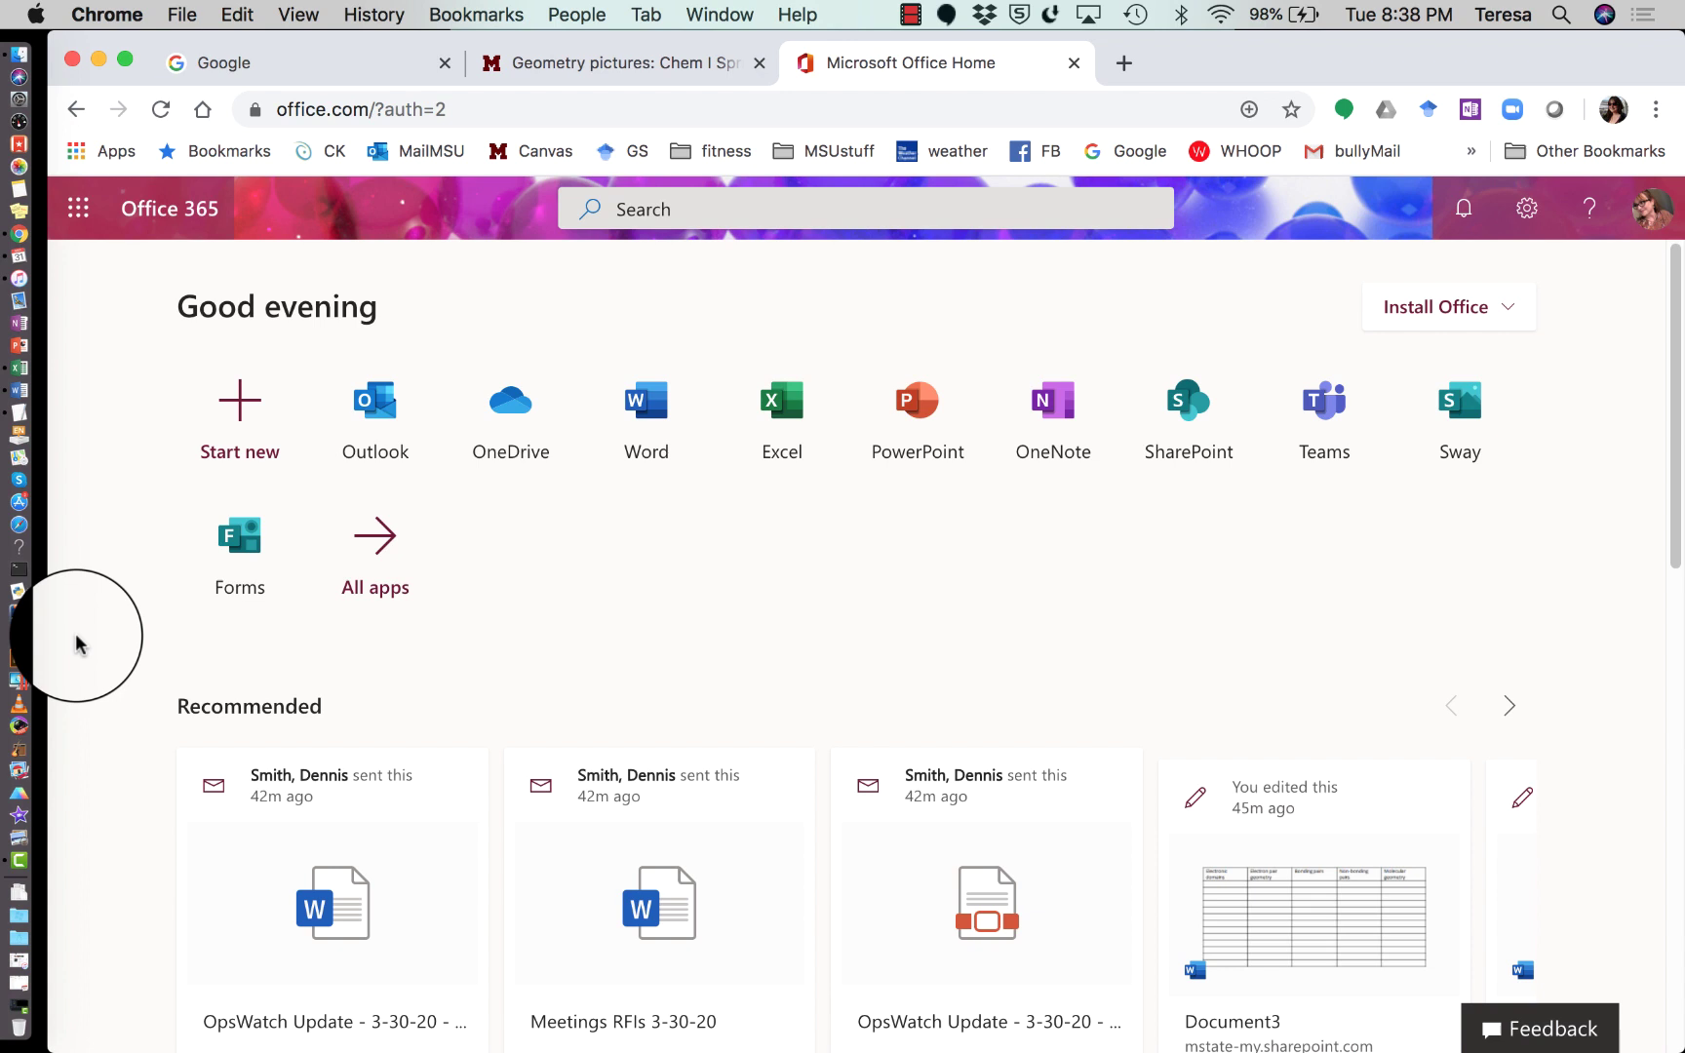
- Start a blank Word document and set Insert Table to 5 columns and 14 rows
{"action": "left_click", "coordinate": [649, 409]}
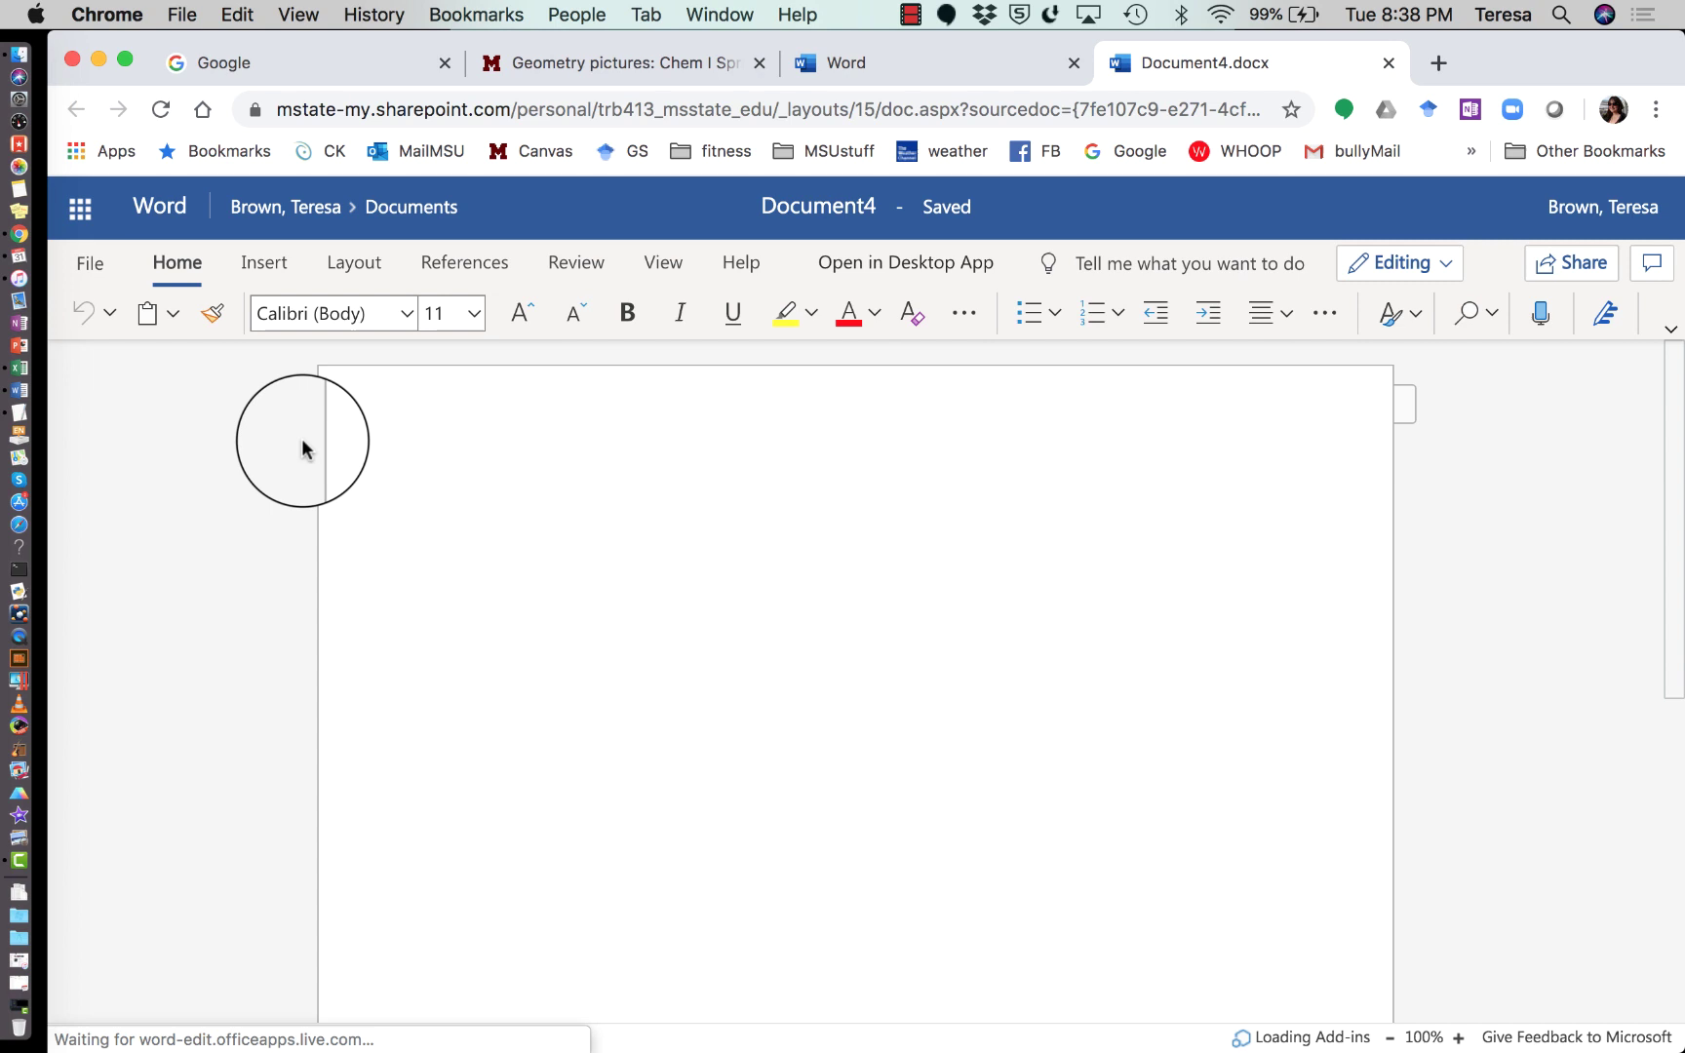
{"action": "left_click", "coordinate": [265, 262]}
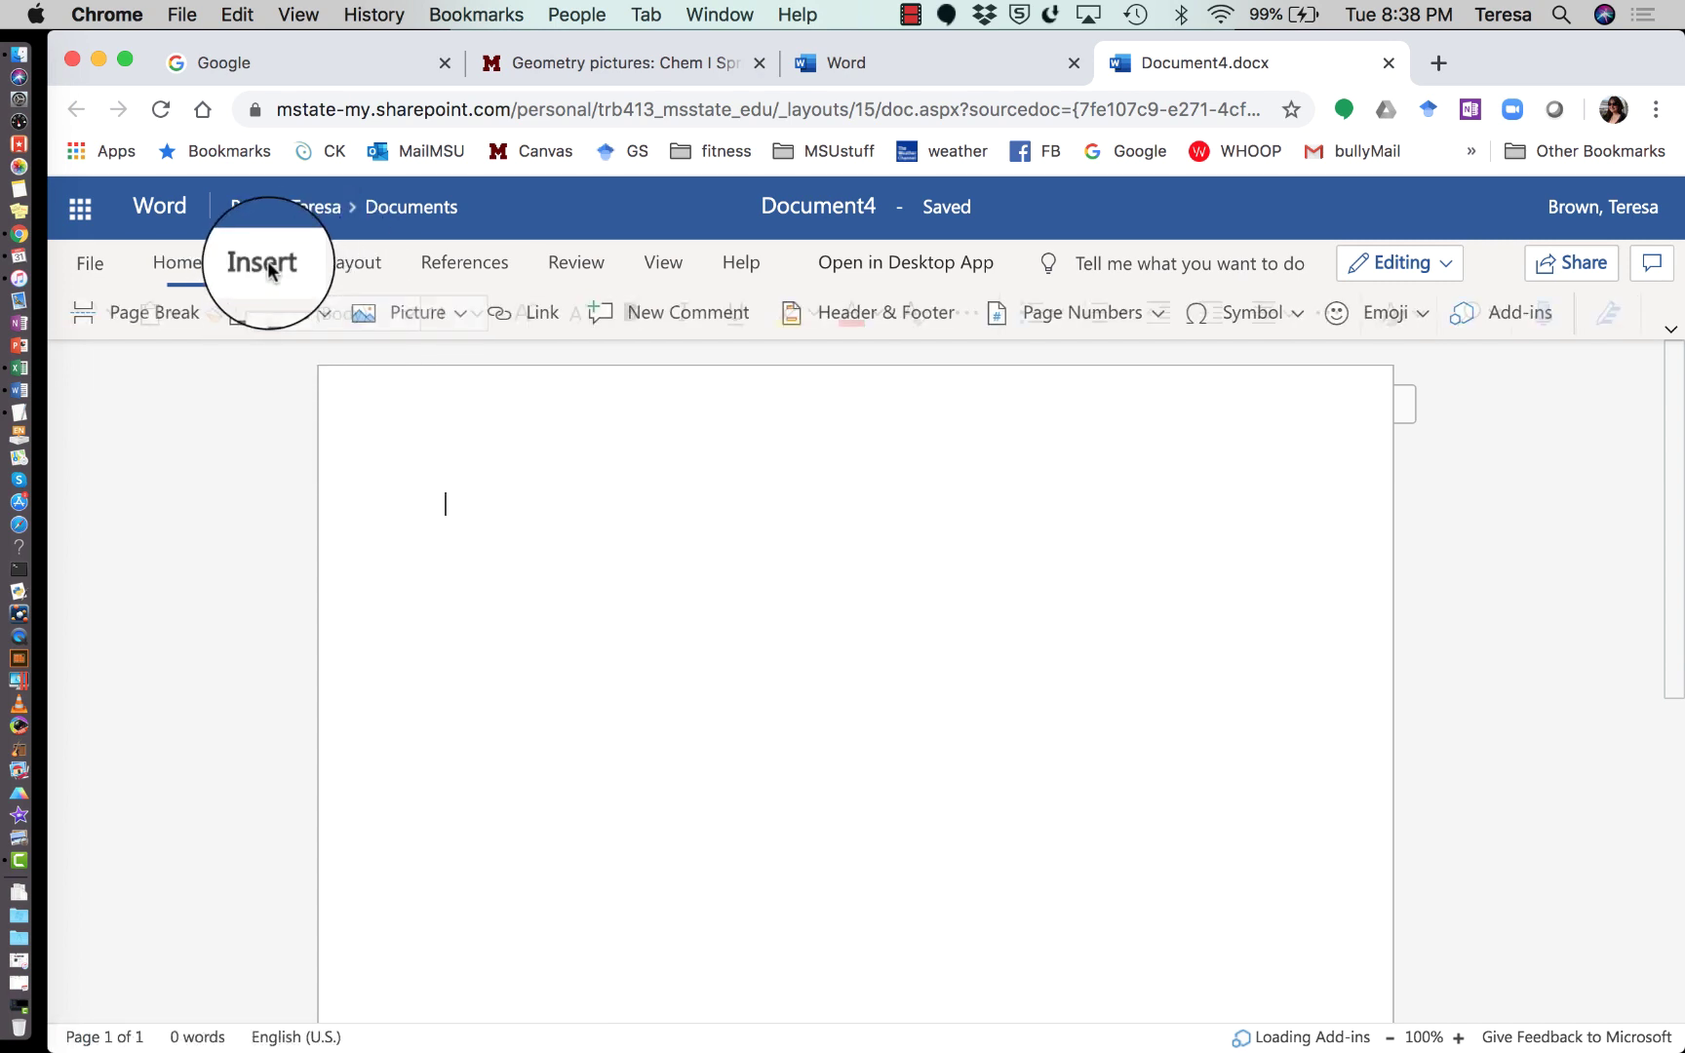
{"action": "left_click", "coordinate": [324, 312]}
{"action": "left_click", "coordinate": [318, 625]}
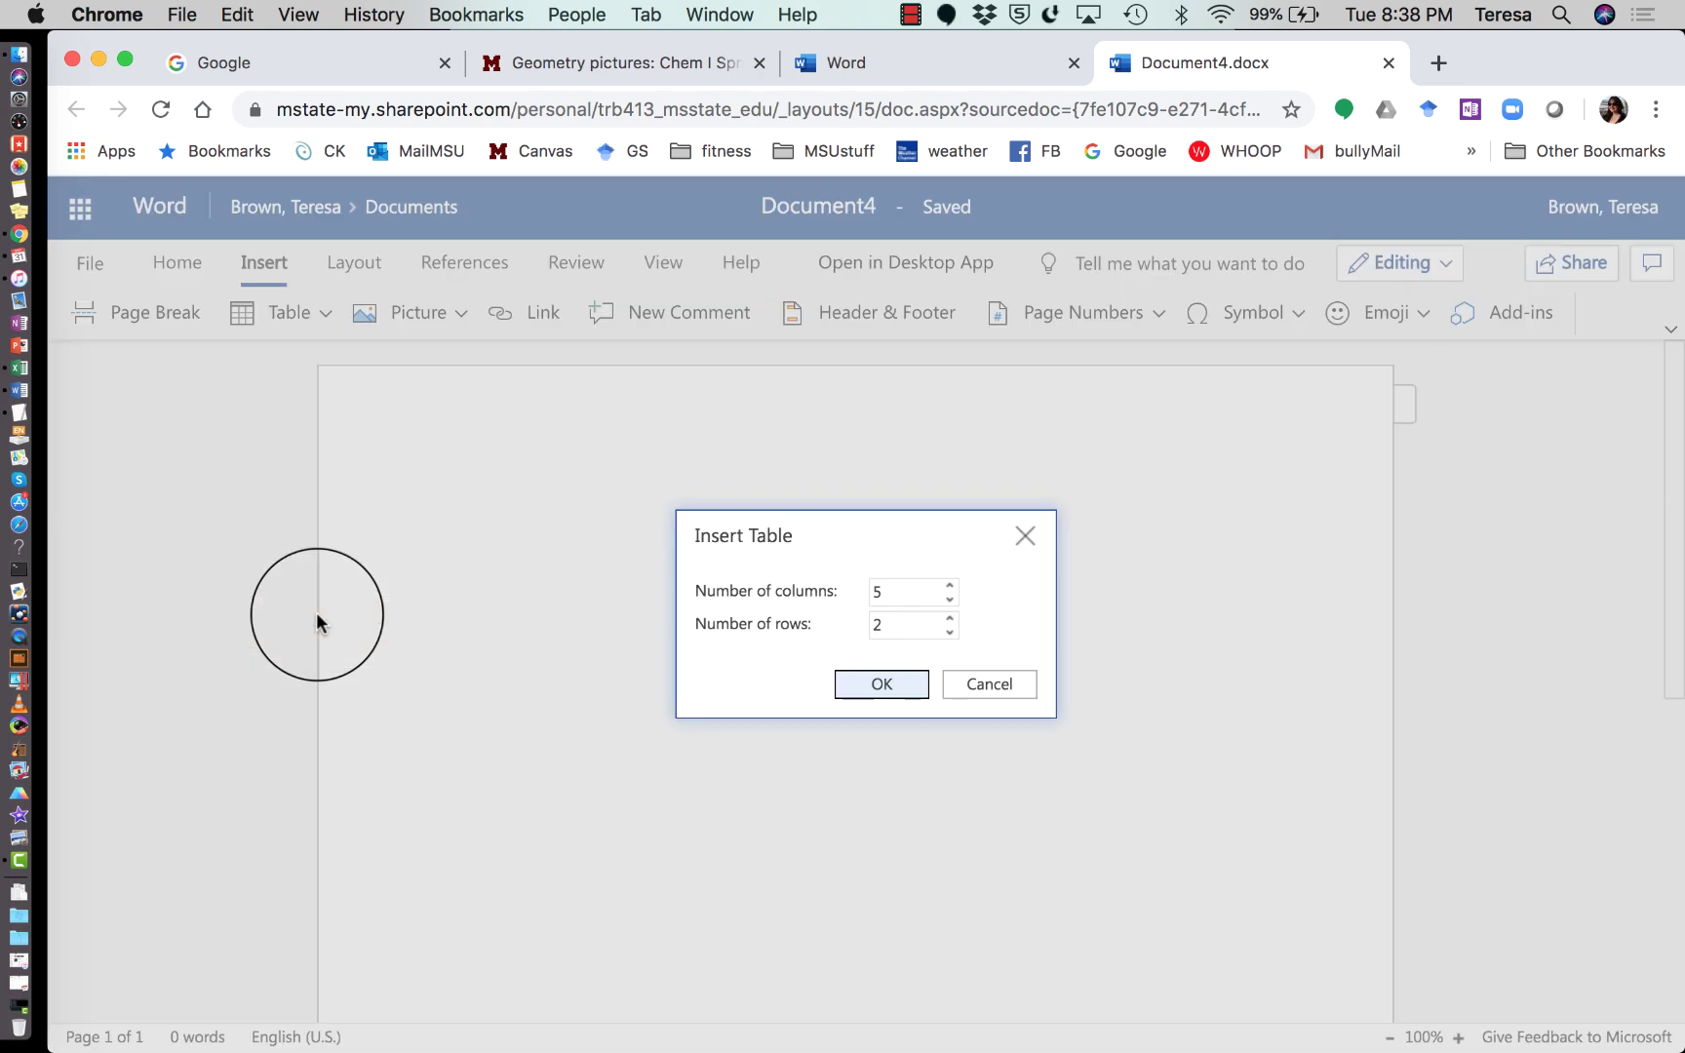
{"action": "left_click", "coordinate": [948, 619]}
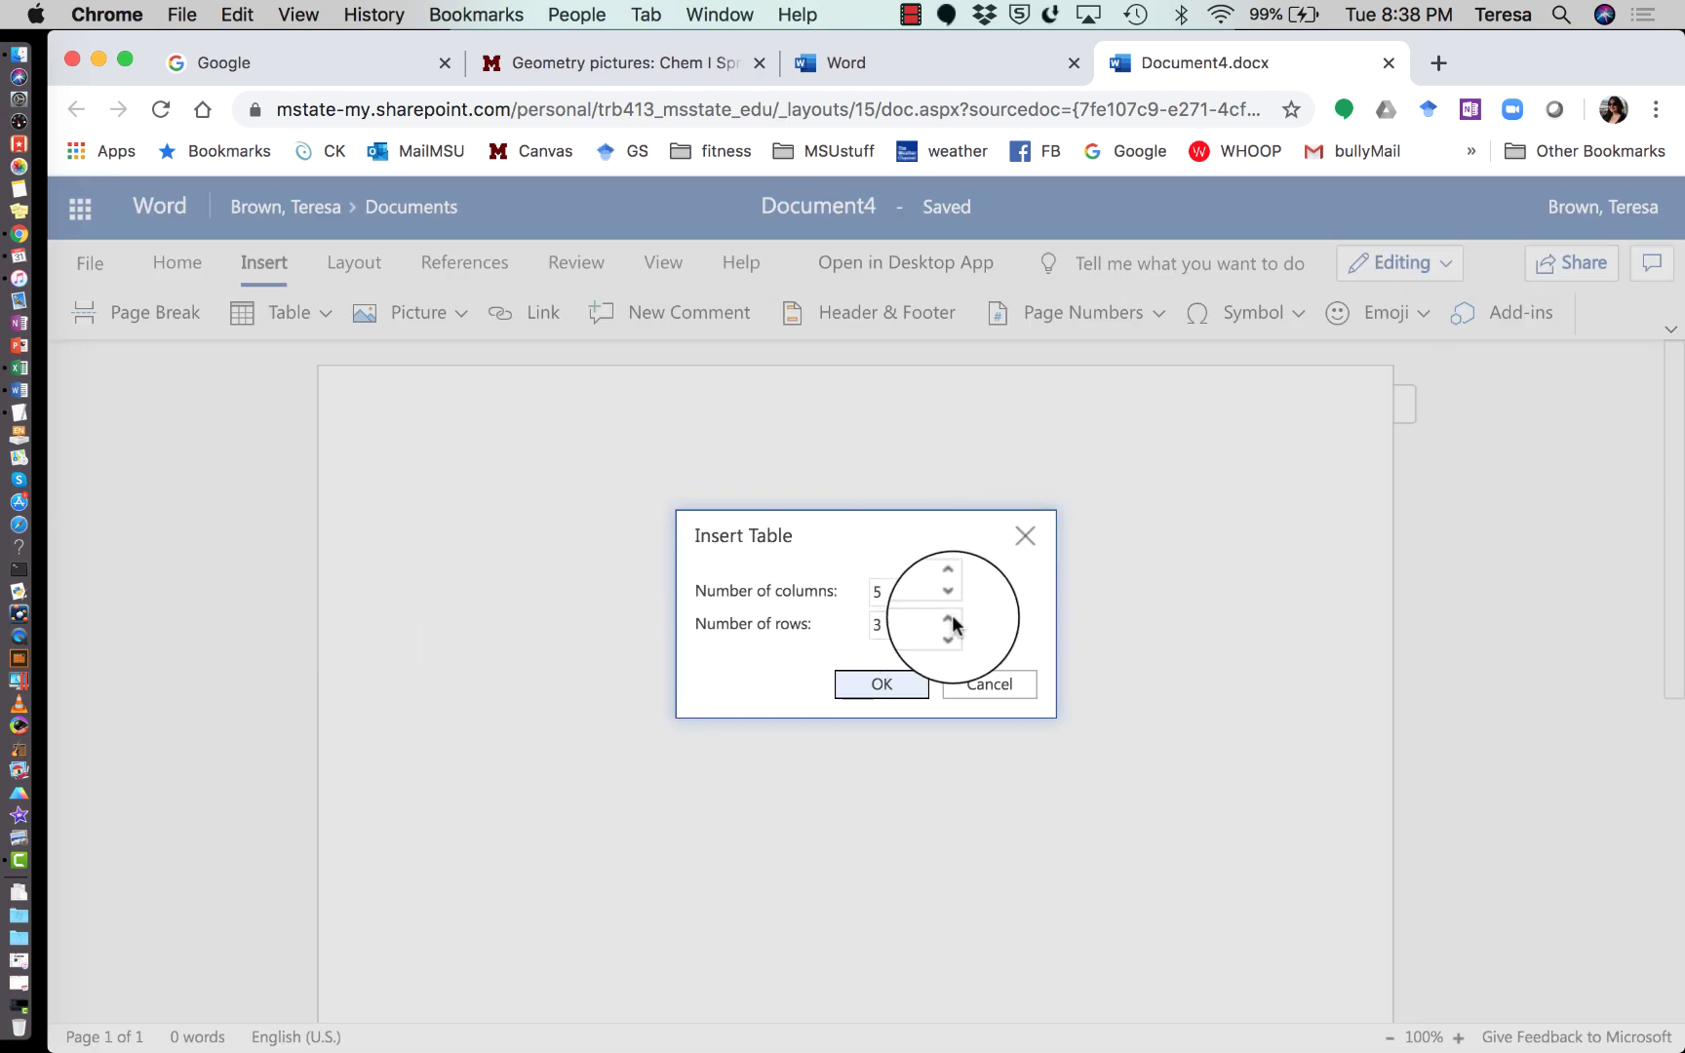
{"action": "left_click", "coordinate": [949, 619]}
{"action": "left_click", "coordinate": [949, 619]}
{"action": "left_click", "coordinate": [949, 620]}
{"action": "left_click", "coordinate": [949, 620]}
- Confirm the 5-by-14 table, then move down and back up the first column
{"action": "left_click", "coordinate": [899, 689]}
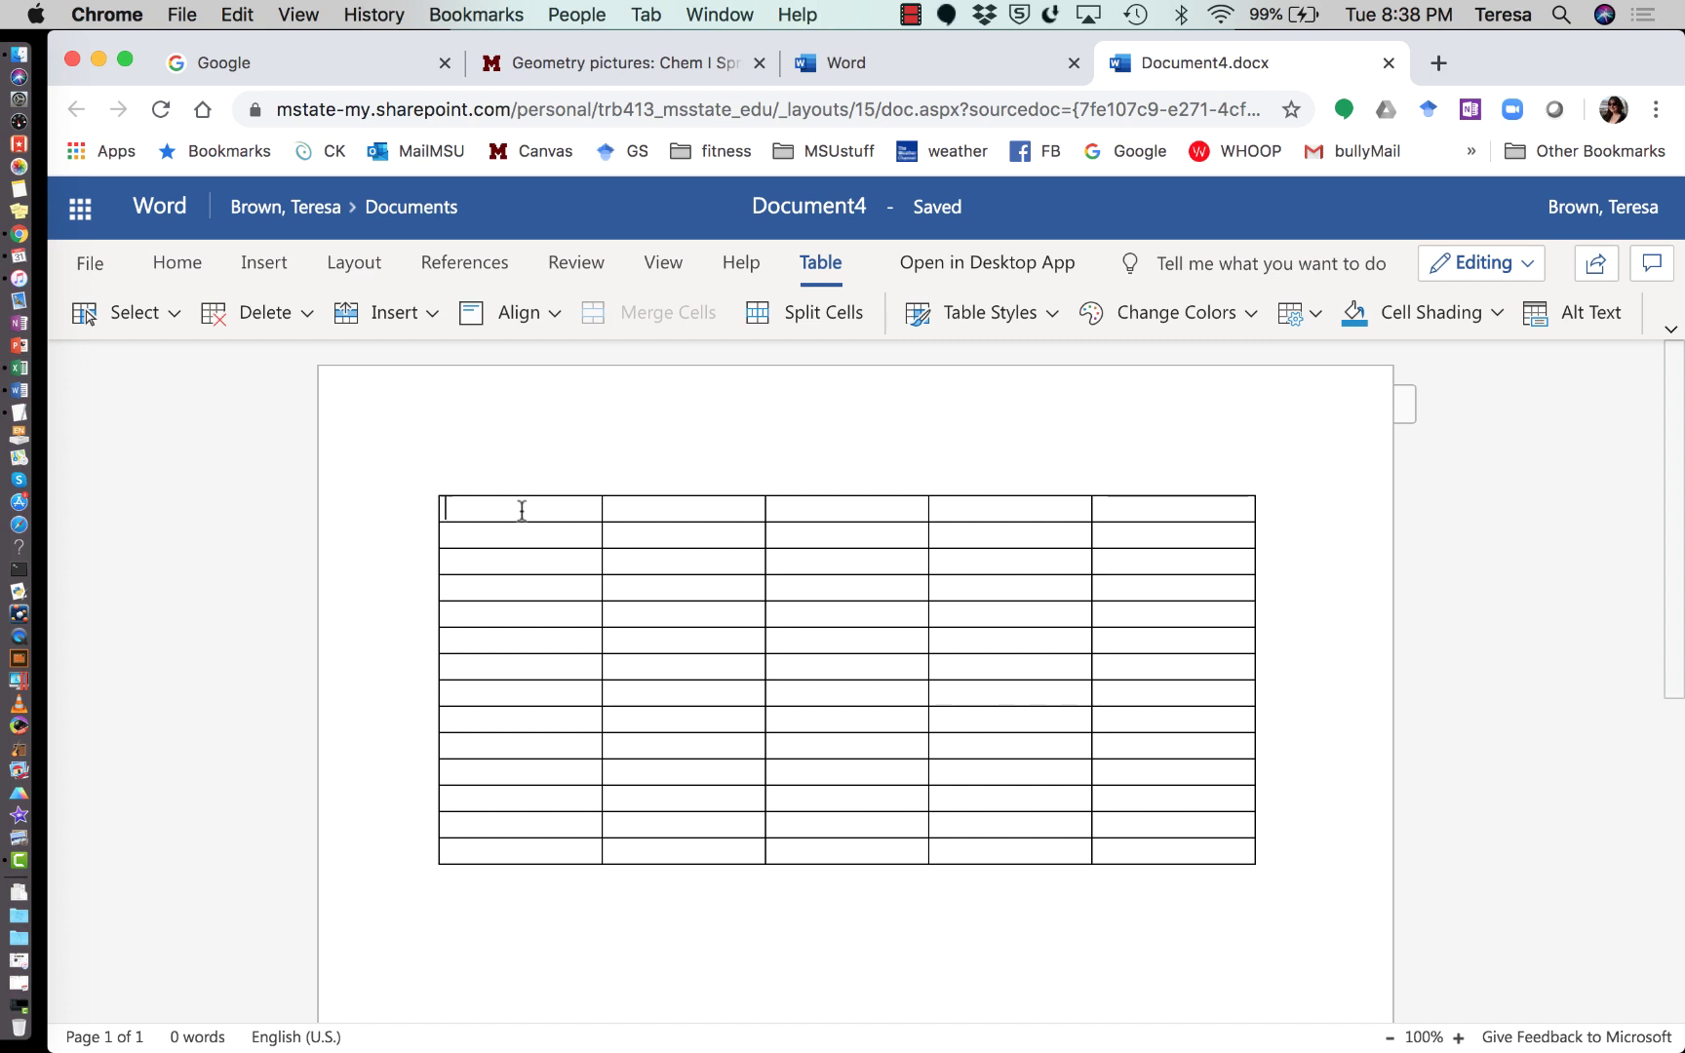
{"action": "key", "text": "Down"}
{"action": "key", "text": "Down"}
{"action": "key", "text": "Down"}
{"action": "key", "text": "Down"}
{"action": "key", "text": "Up"}
{"action": "key", "text": "Up"}
{"action": "key", "text": "Up"}
{"action": "key", "text": "Up"}
- Search Google for 'phet' and open Molecule Shapes from Chemistry - PhET Simulations
{"action": "left_click", "coordinate": [306, 77]}
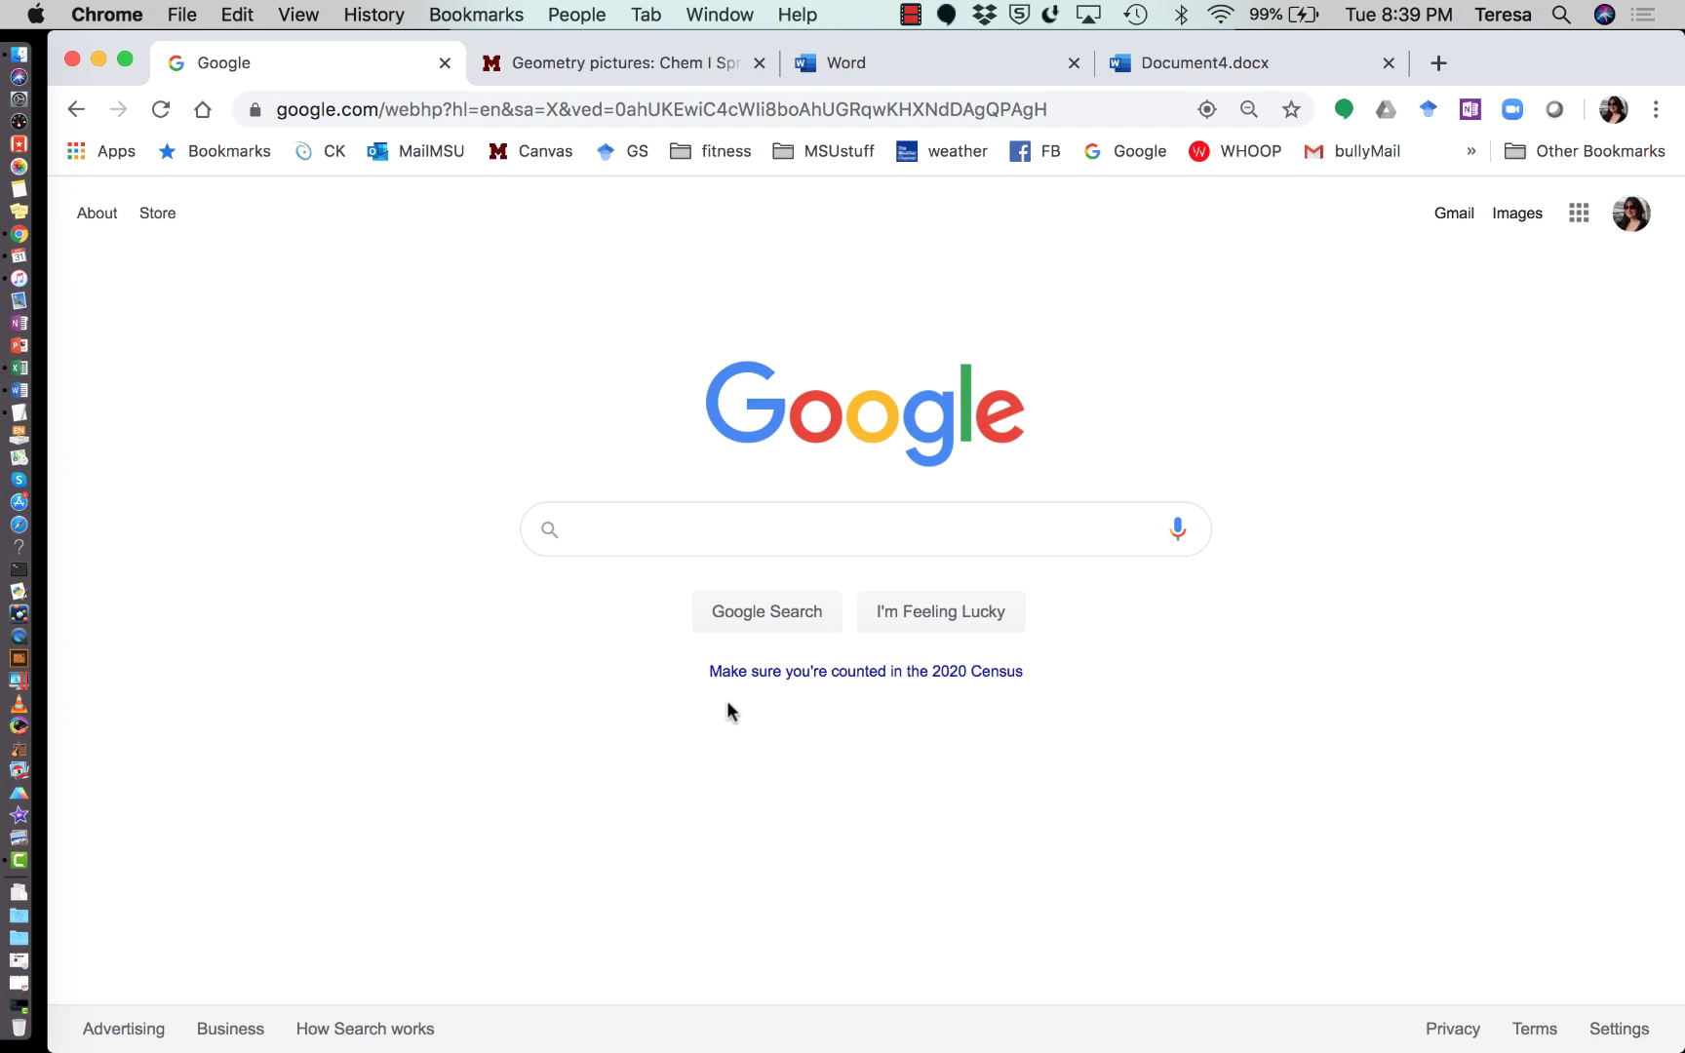
{"action": "left_click", "coordinate": [688, 548]}
{"action": "type", "text": "phet simulations"}
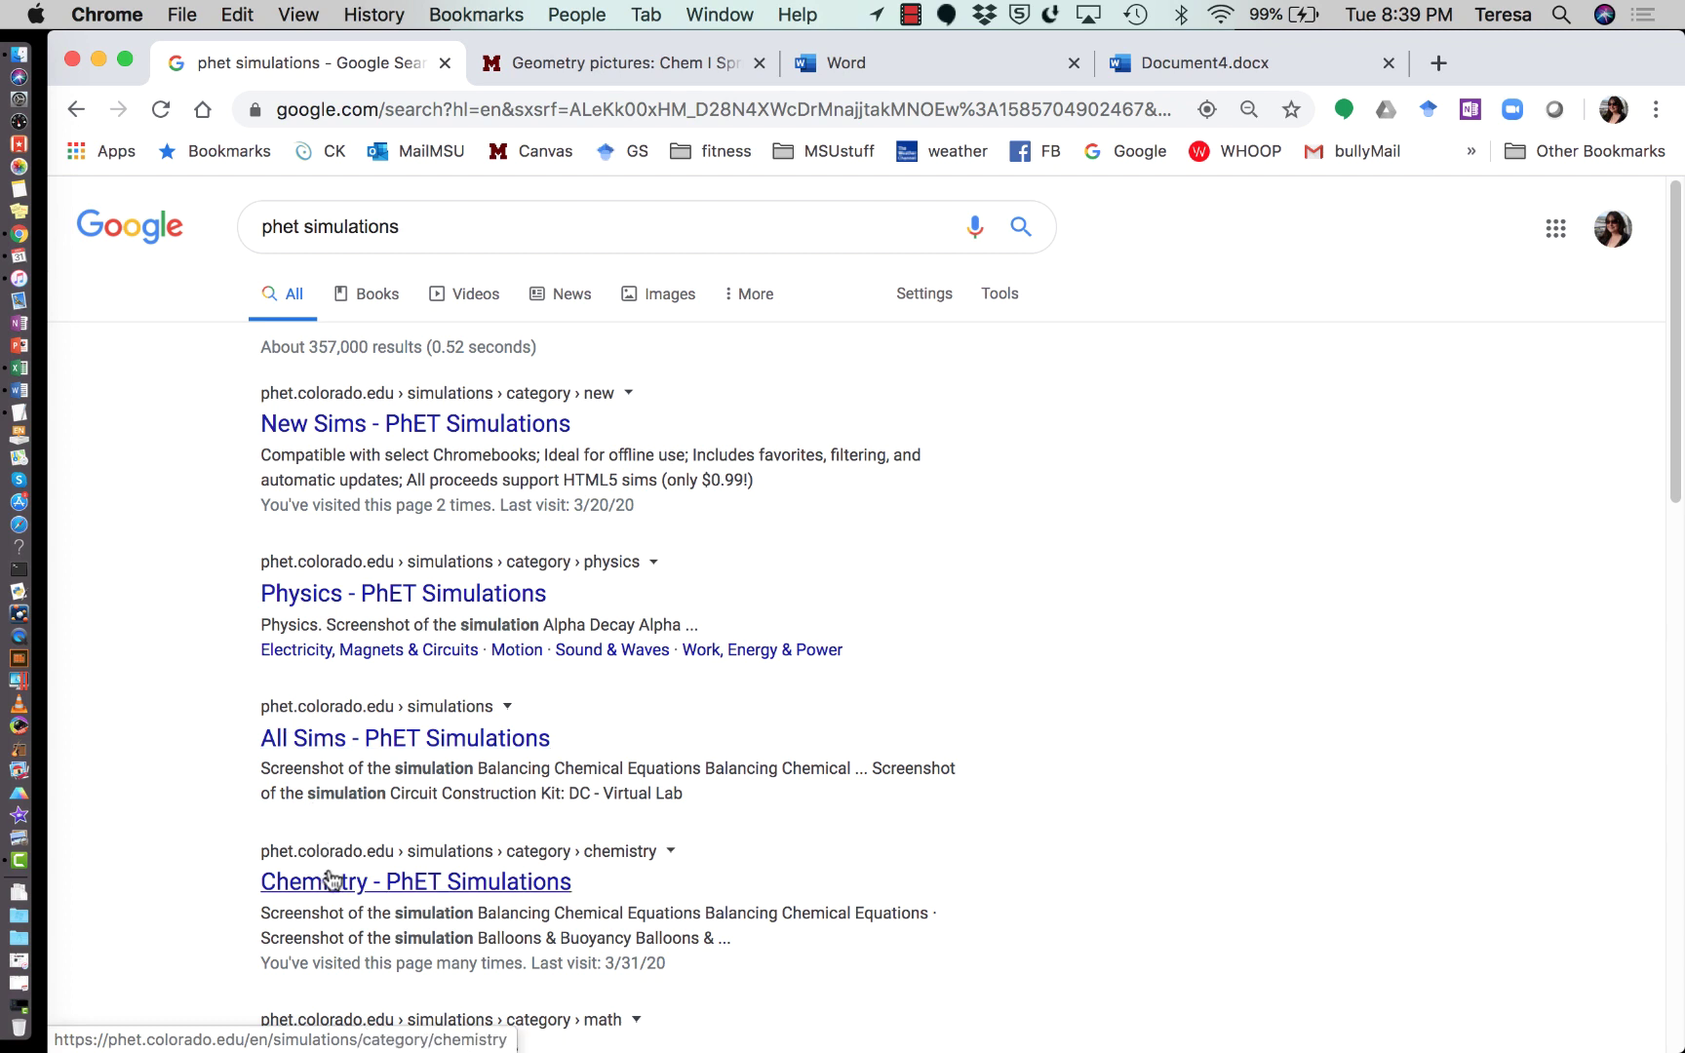
{"action": "left_click", "coordinate": [332, 880]}
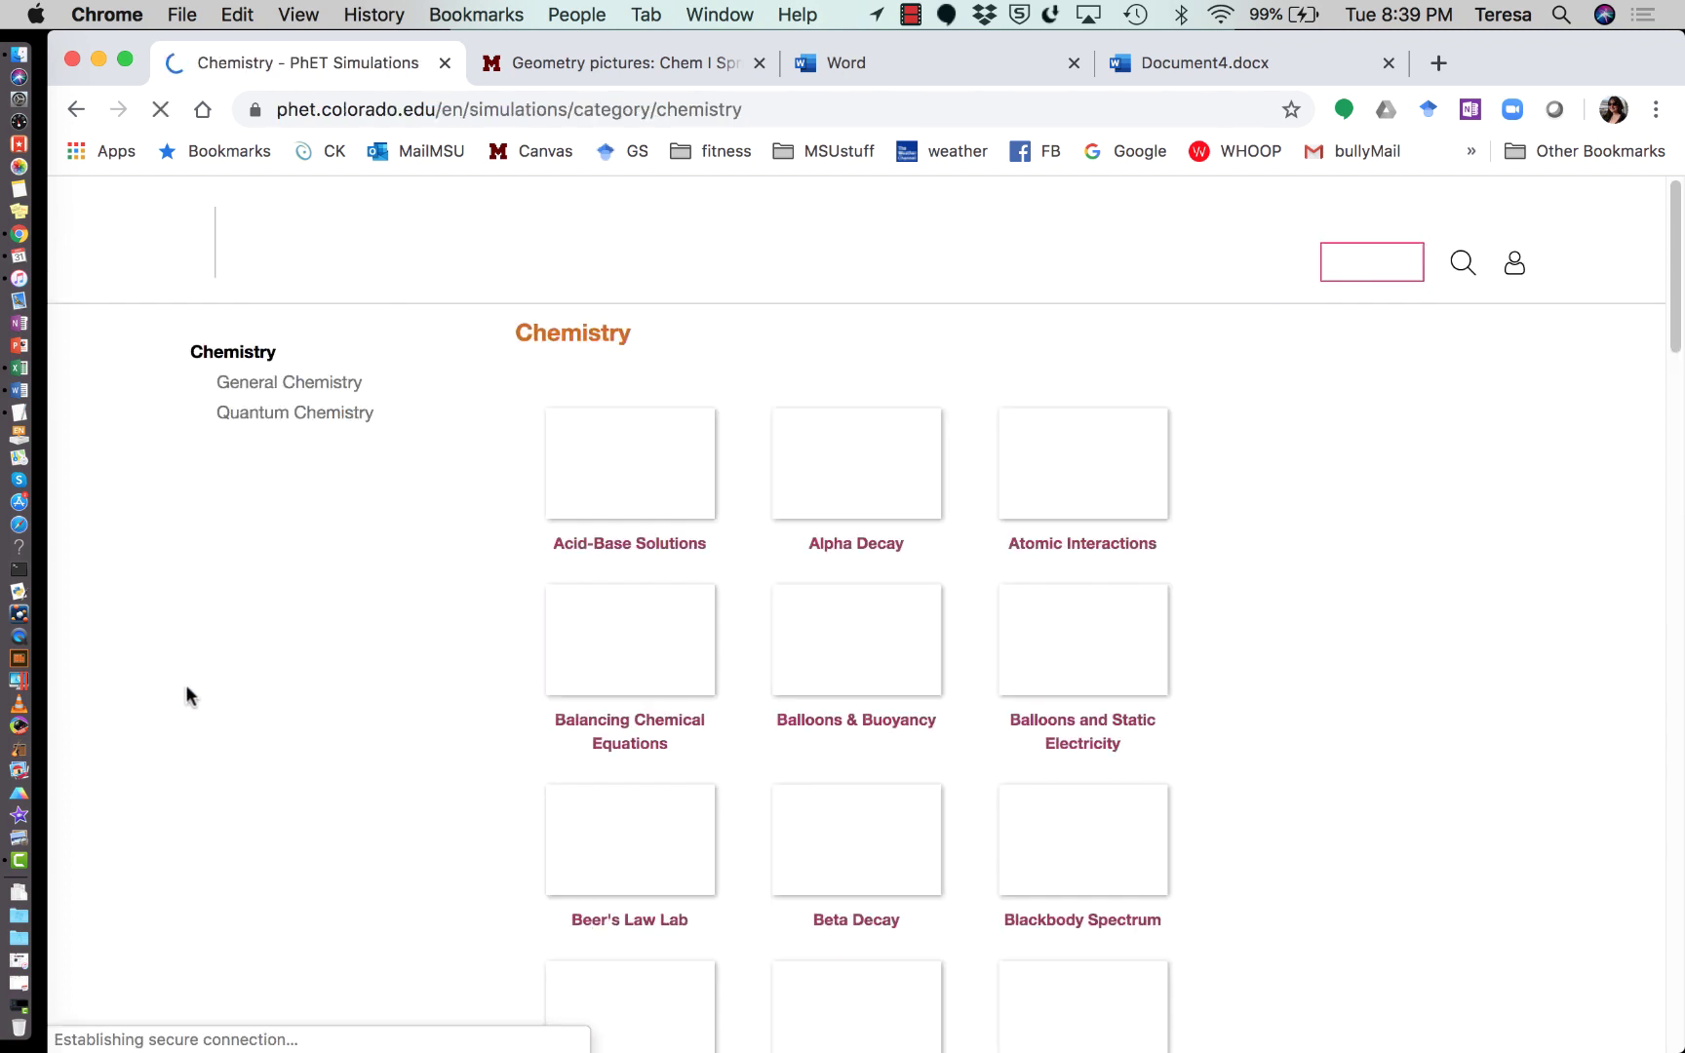
{"action": "scroll", "coordinate": [186, 688], "scroll_direction": "down", "scroll_amount": 5}
{"action": "scroll", "coordinate": [185, 687], "scroll_direction": "down", "scroll_amount": 15}
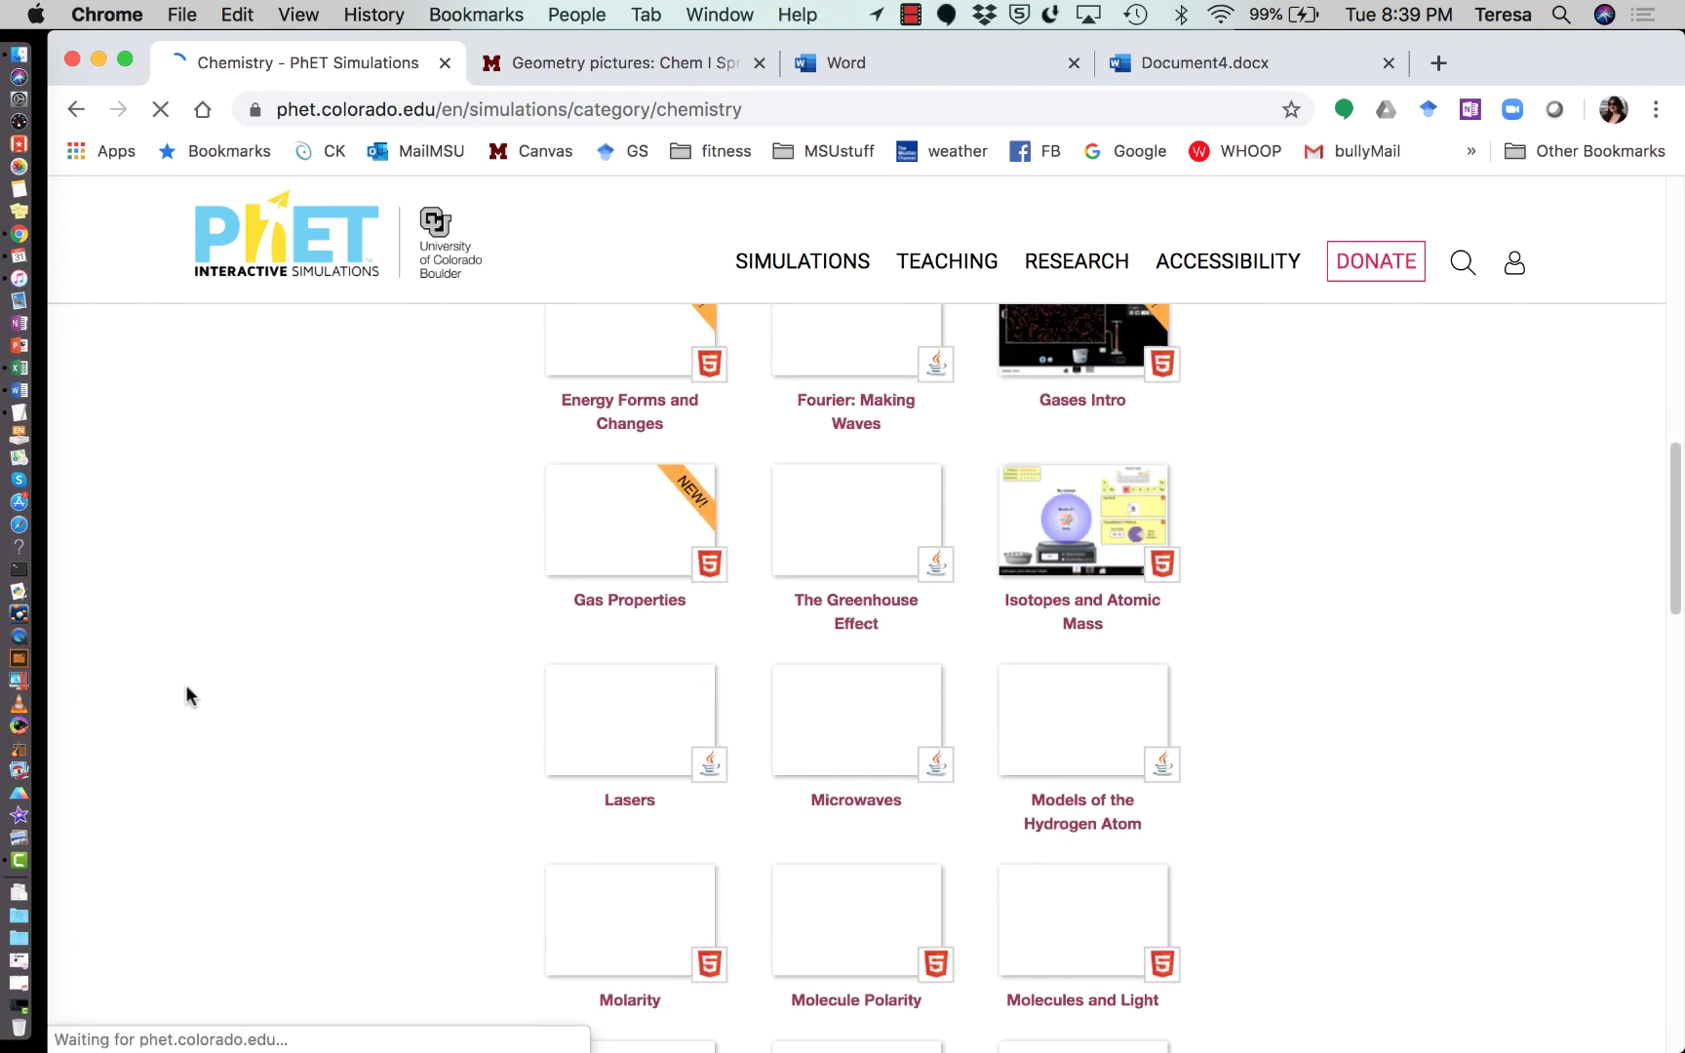
{"action": "scroll", "coordinate": [186, 685], "scroll_direction": "down", "scroll_amount": 1}
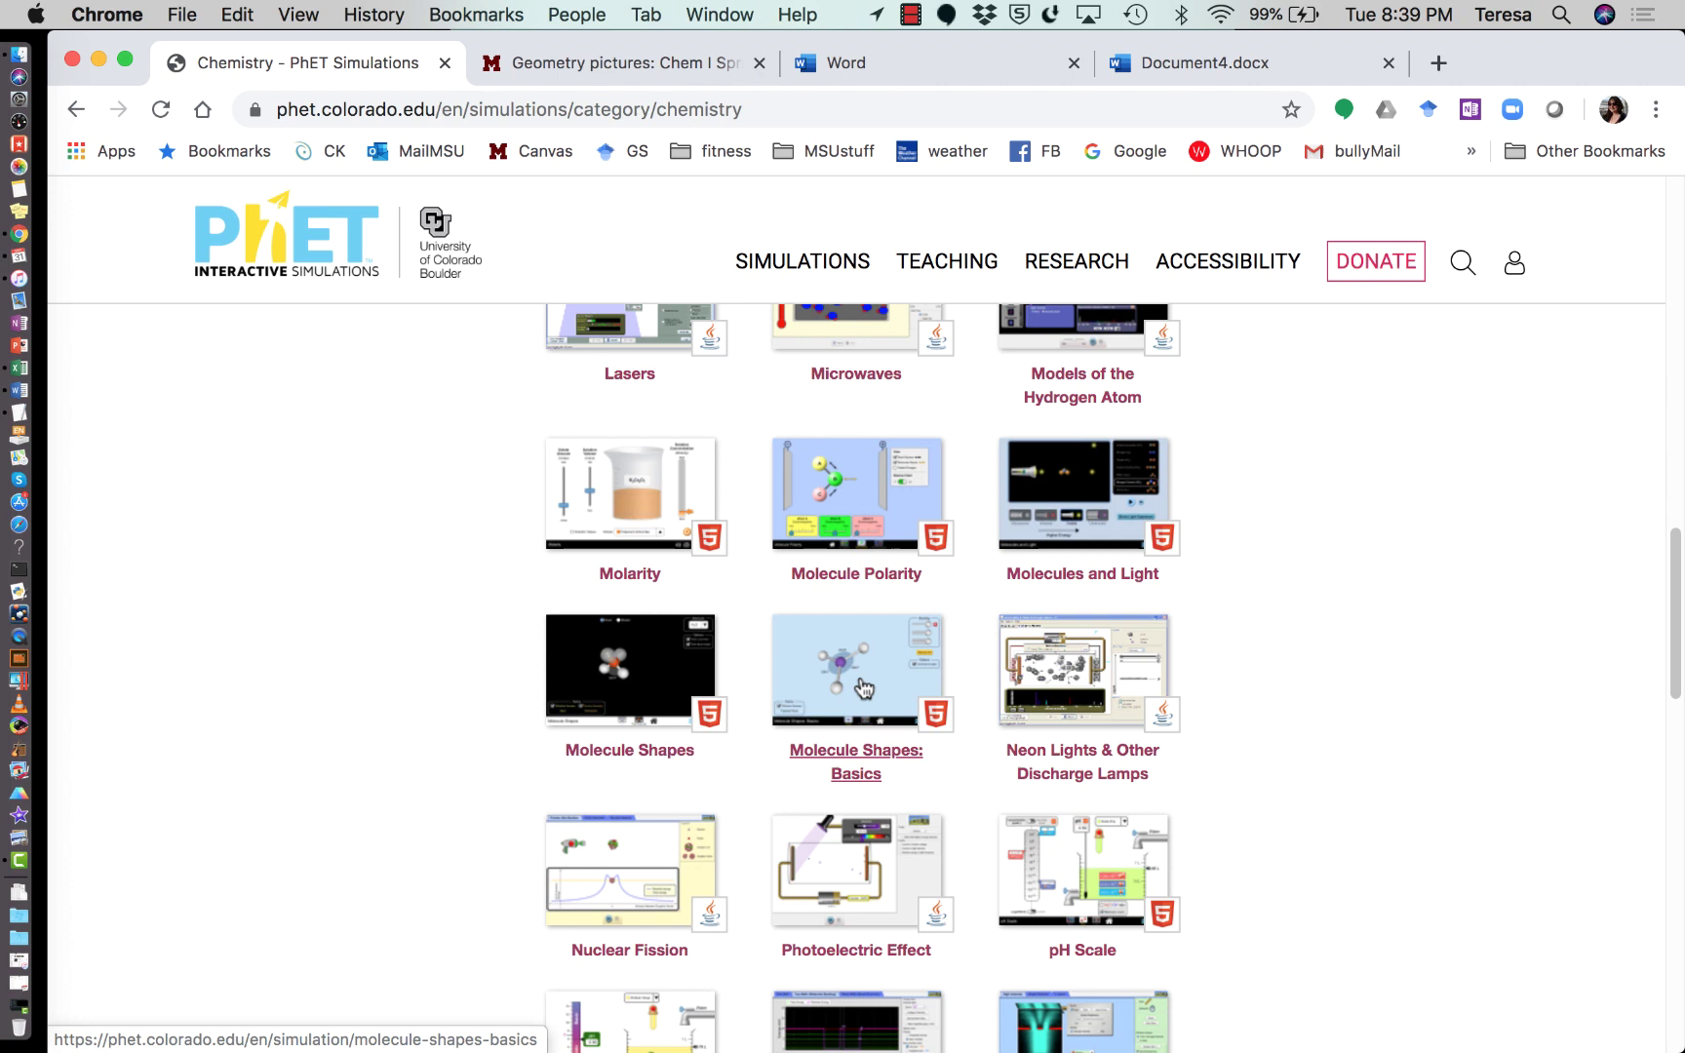
{"action": "left_click", "coordinate": [643, 681]}
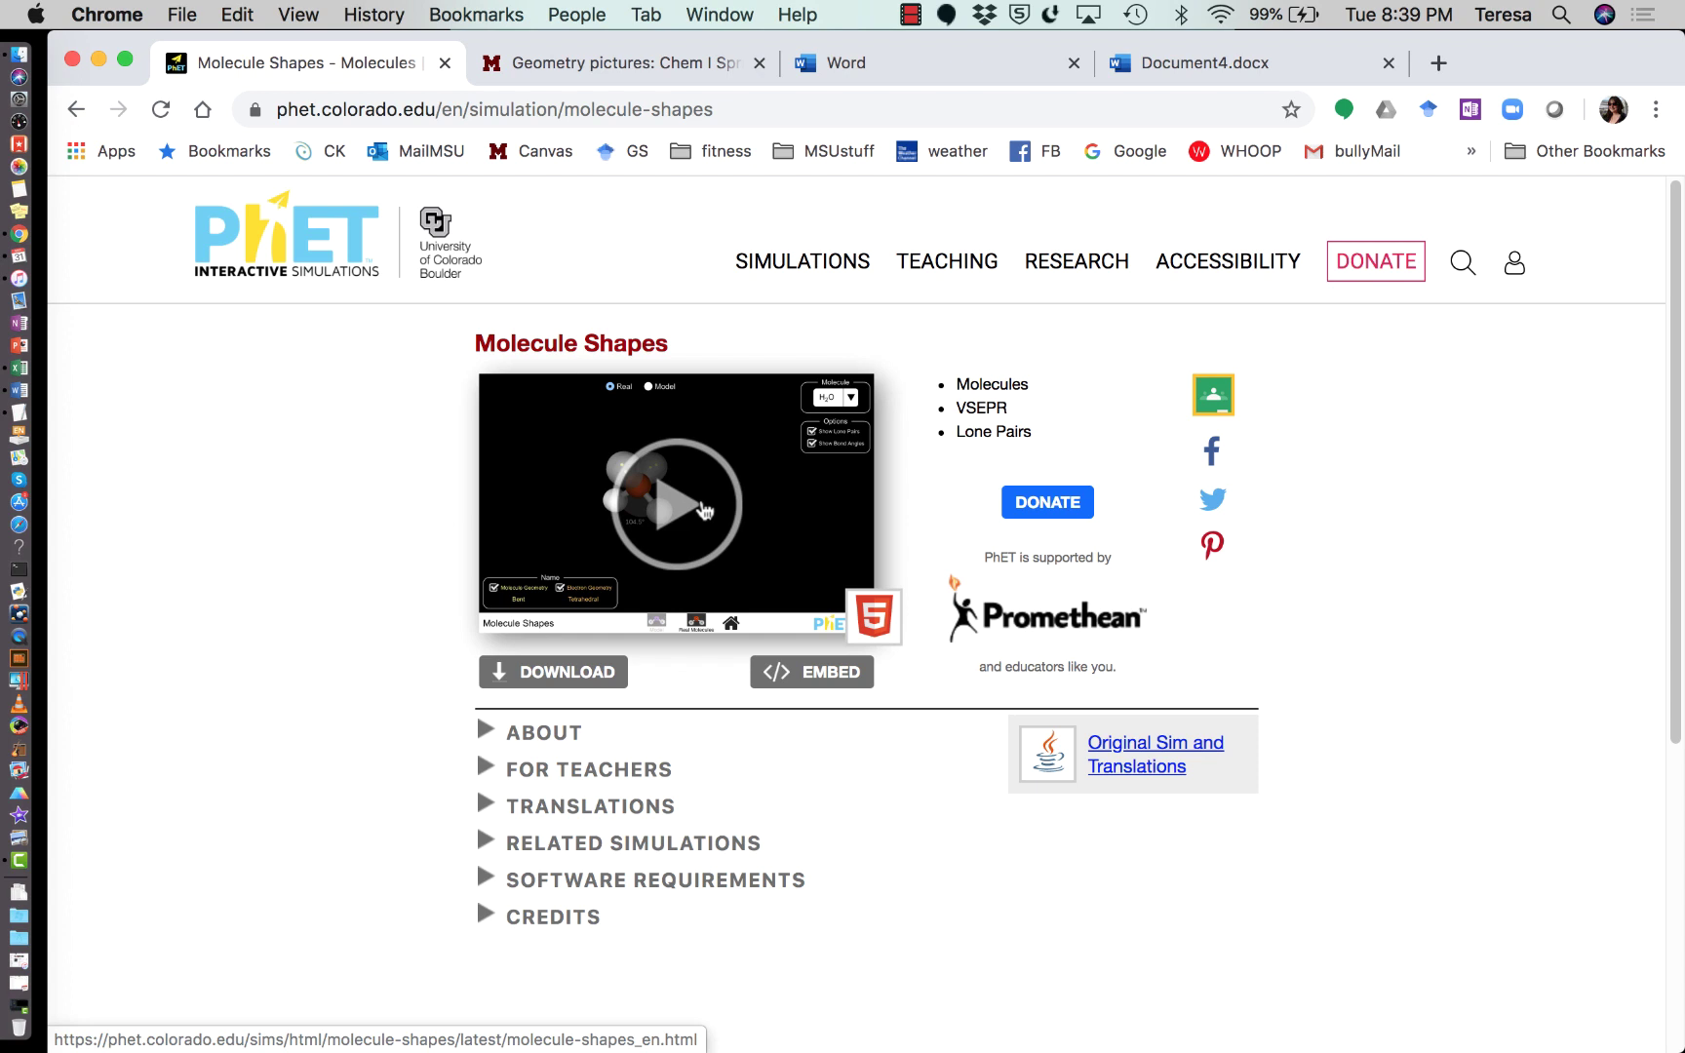
- Launch Molecule Shapes, enable Projector Mode in Options, and open the Model screen
{"action": "left_click", "coordinate": [704, 510]}
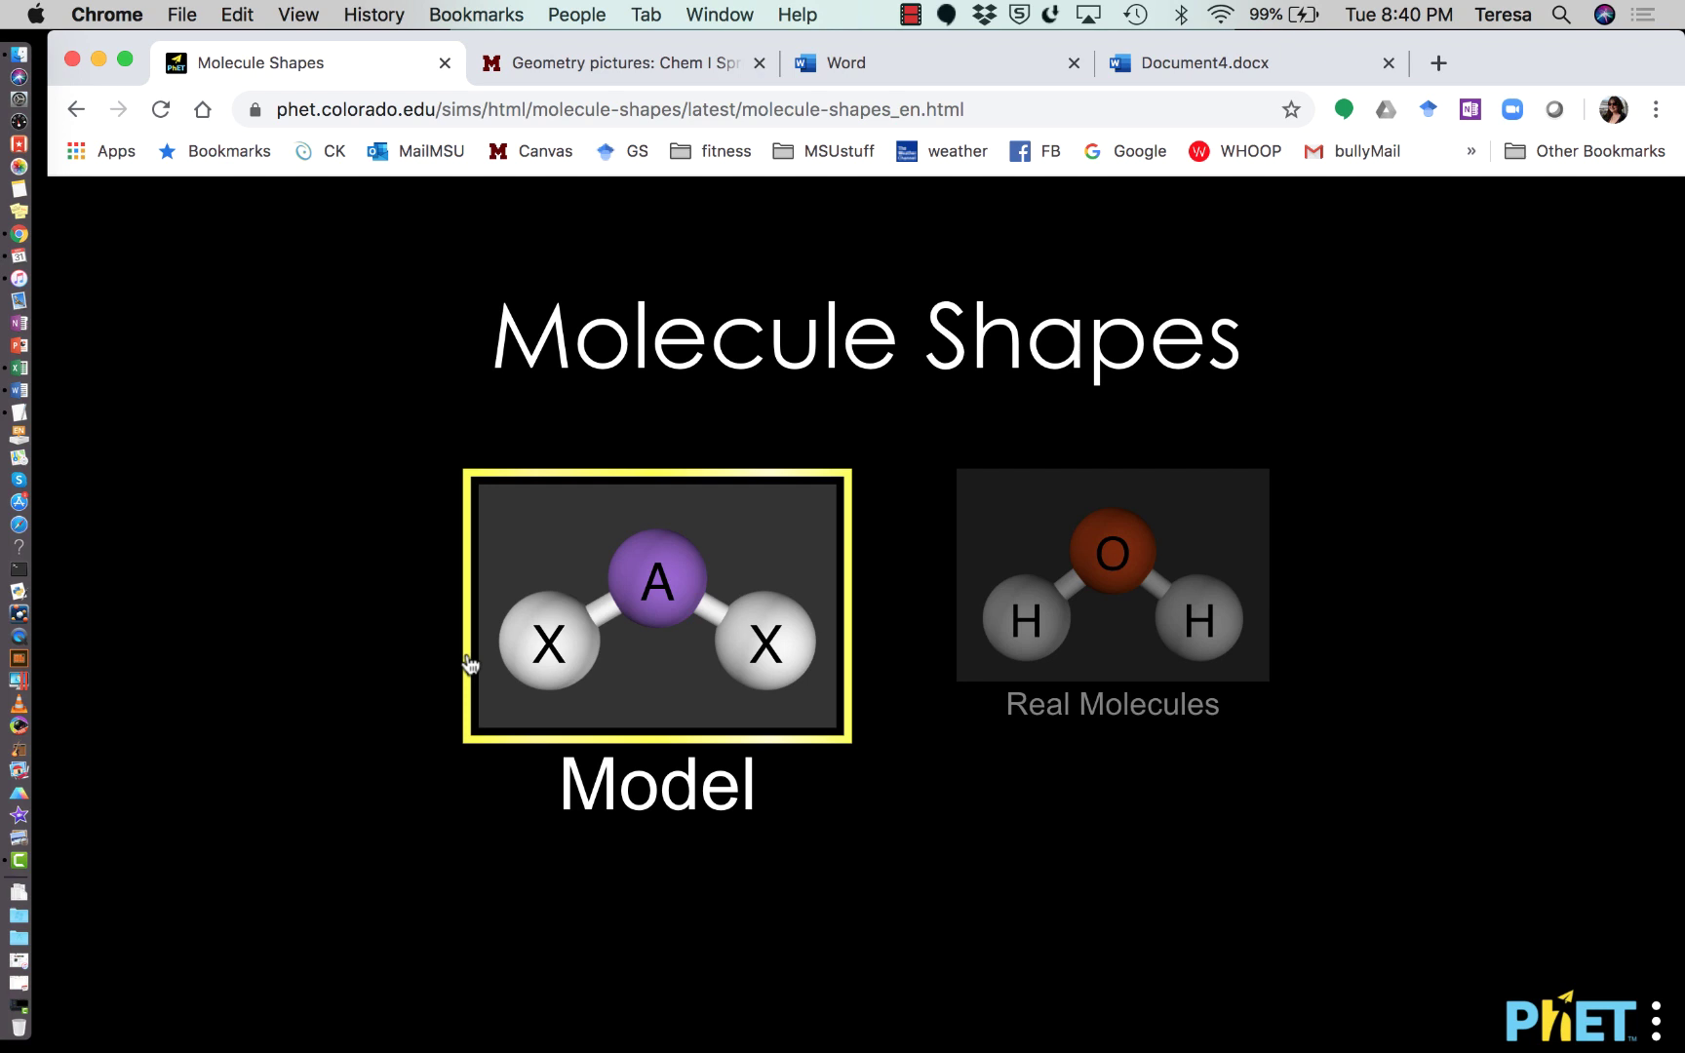
{"action": "left_click", "coordinate": [1657, 1038]}
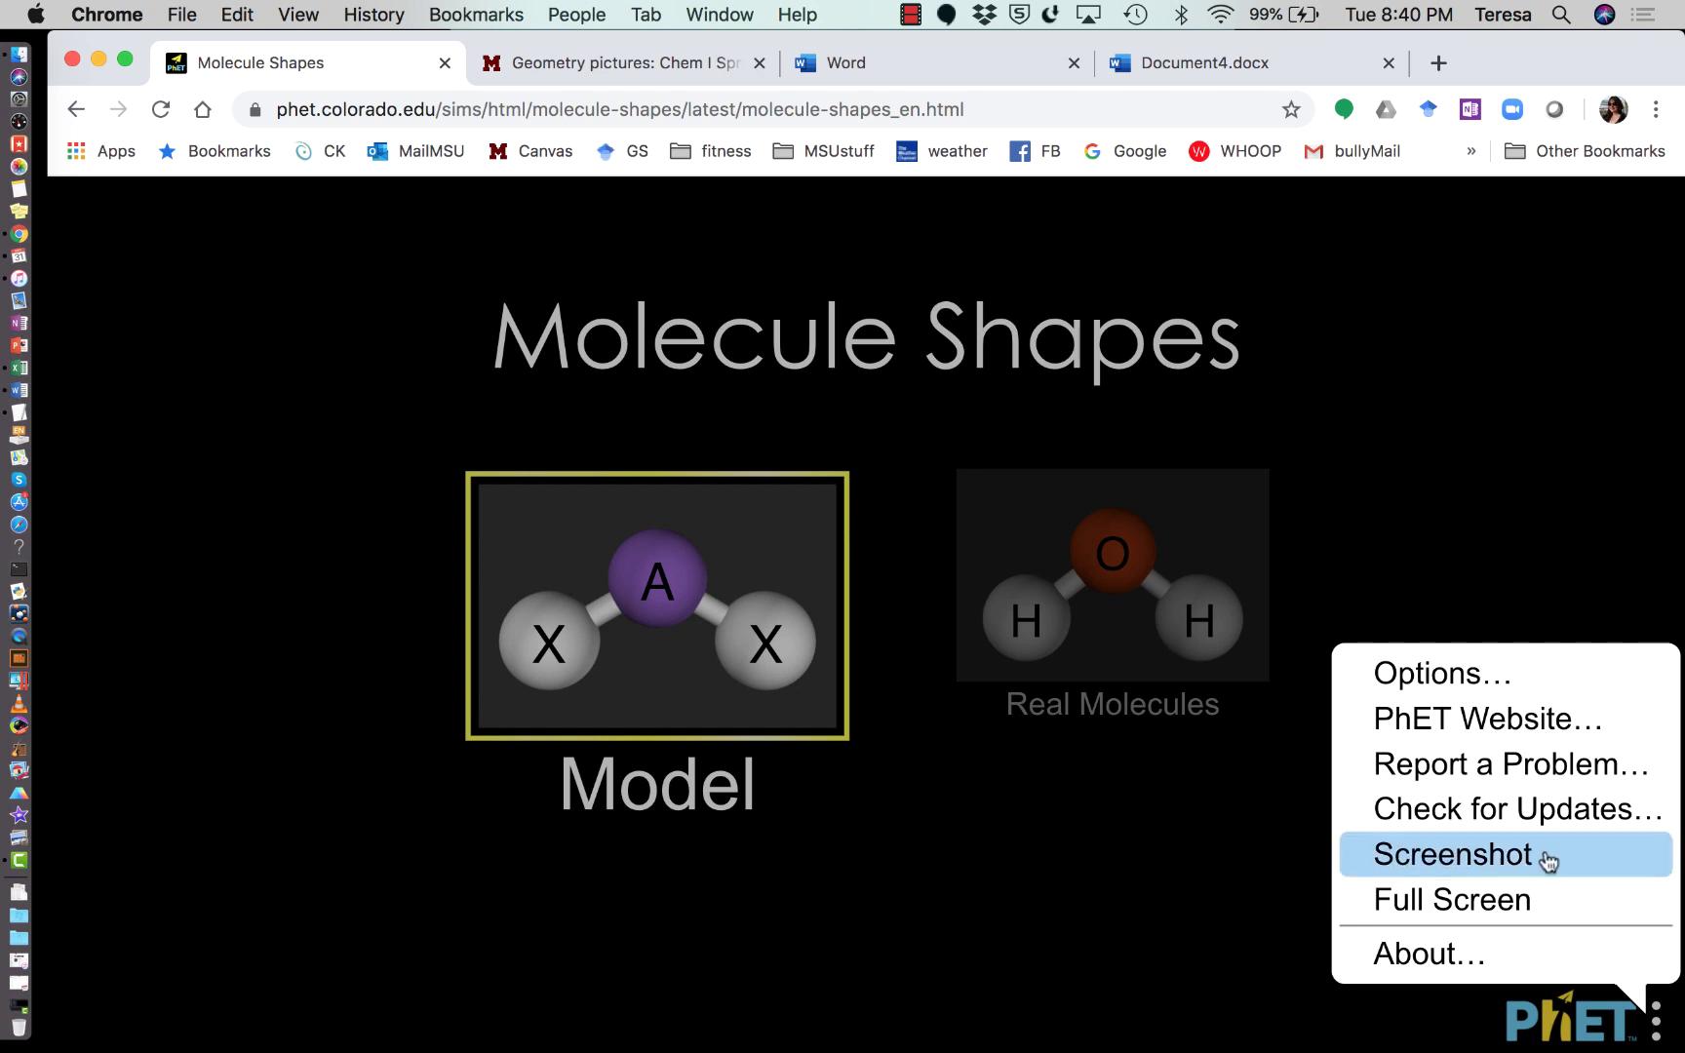
{"action": "left_click", "coordinate": [1472, 674]}
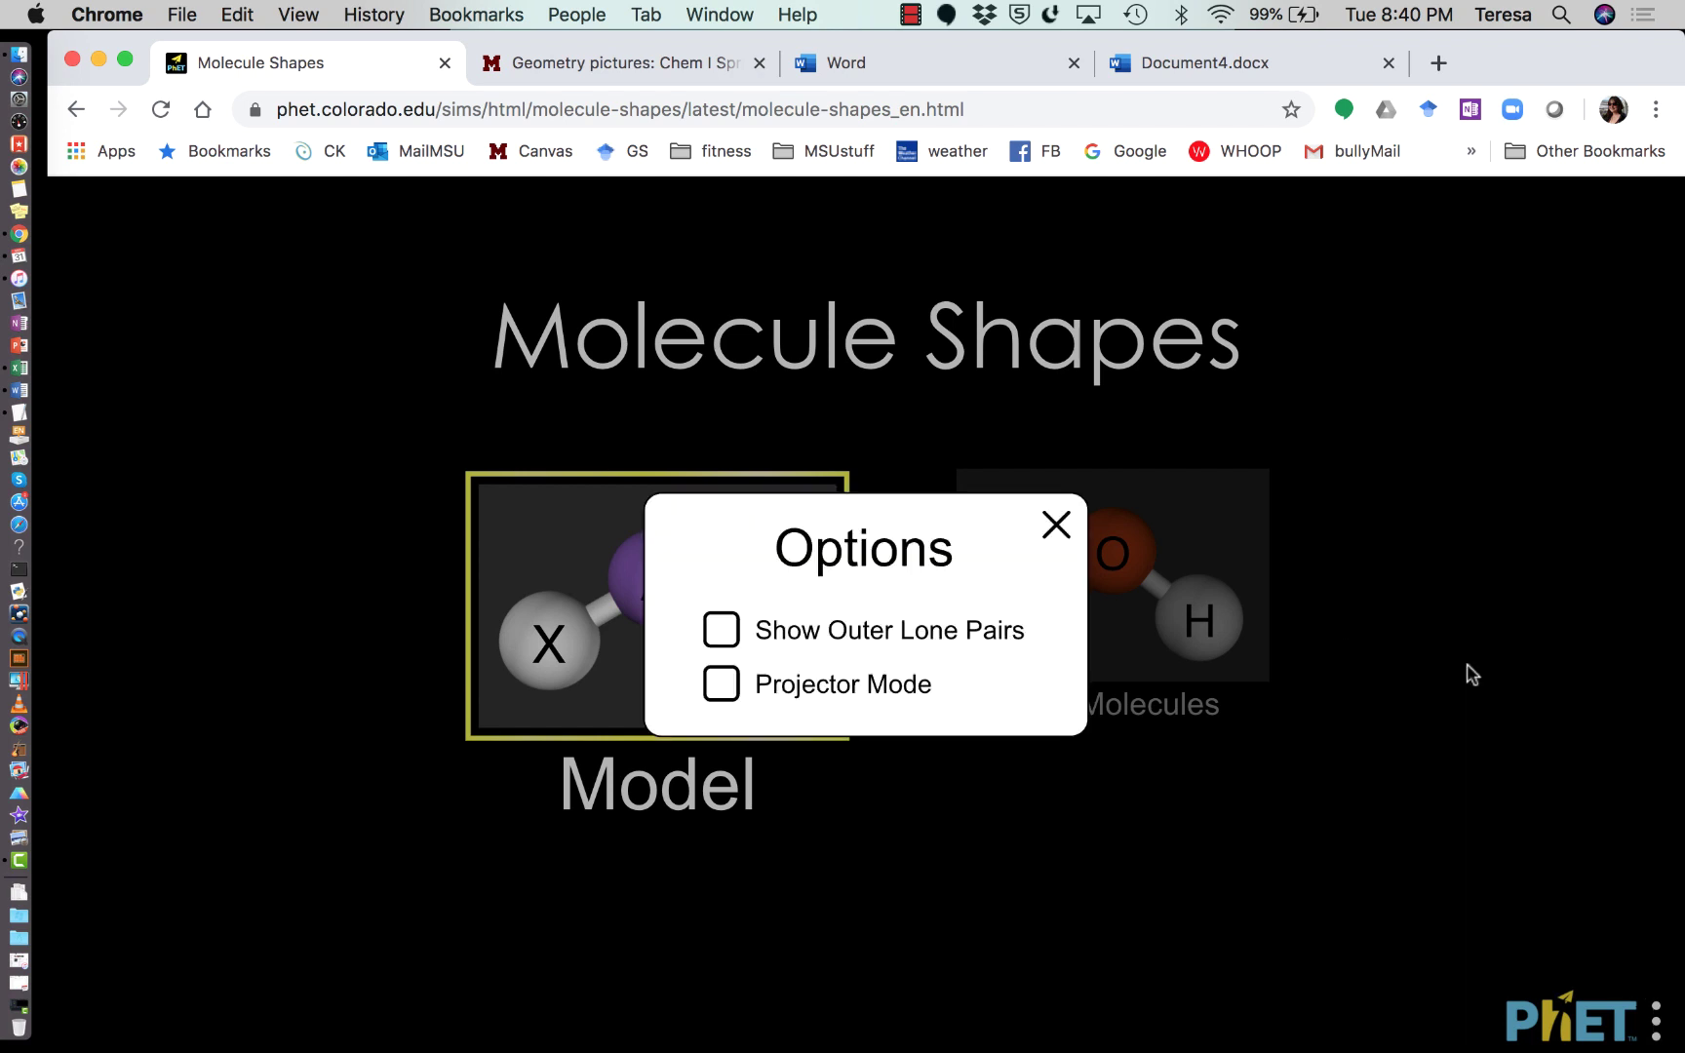
{"action": "left_click", "coordinate": [721, 692]}
{"action": "left_click", "coordinate": [1056, 526]}
{"action": "left_click", "coordinate": [556, 620]}
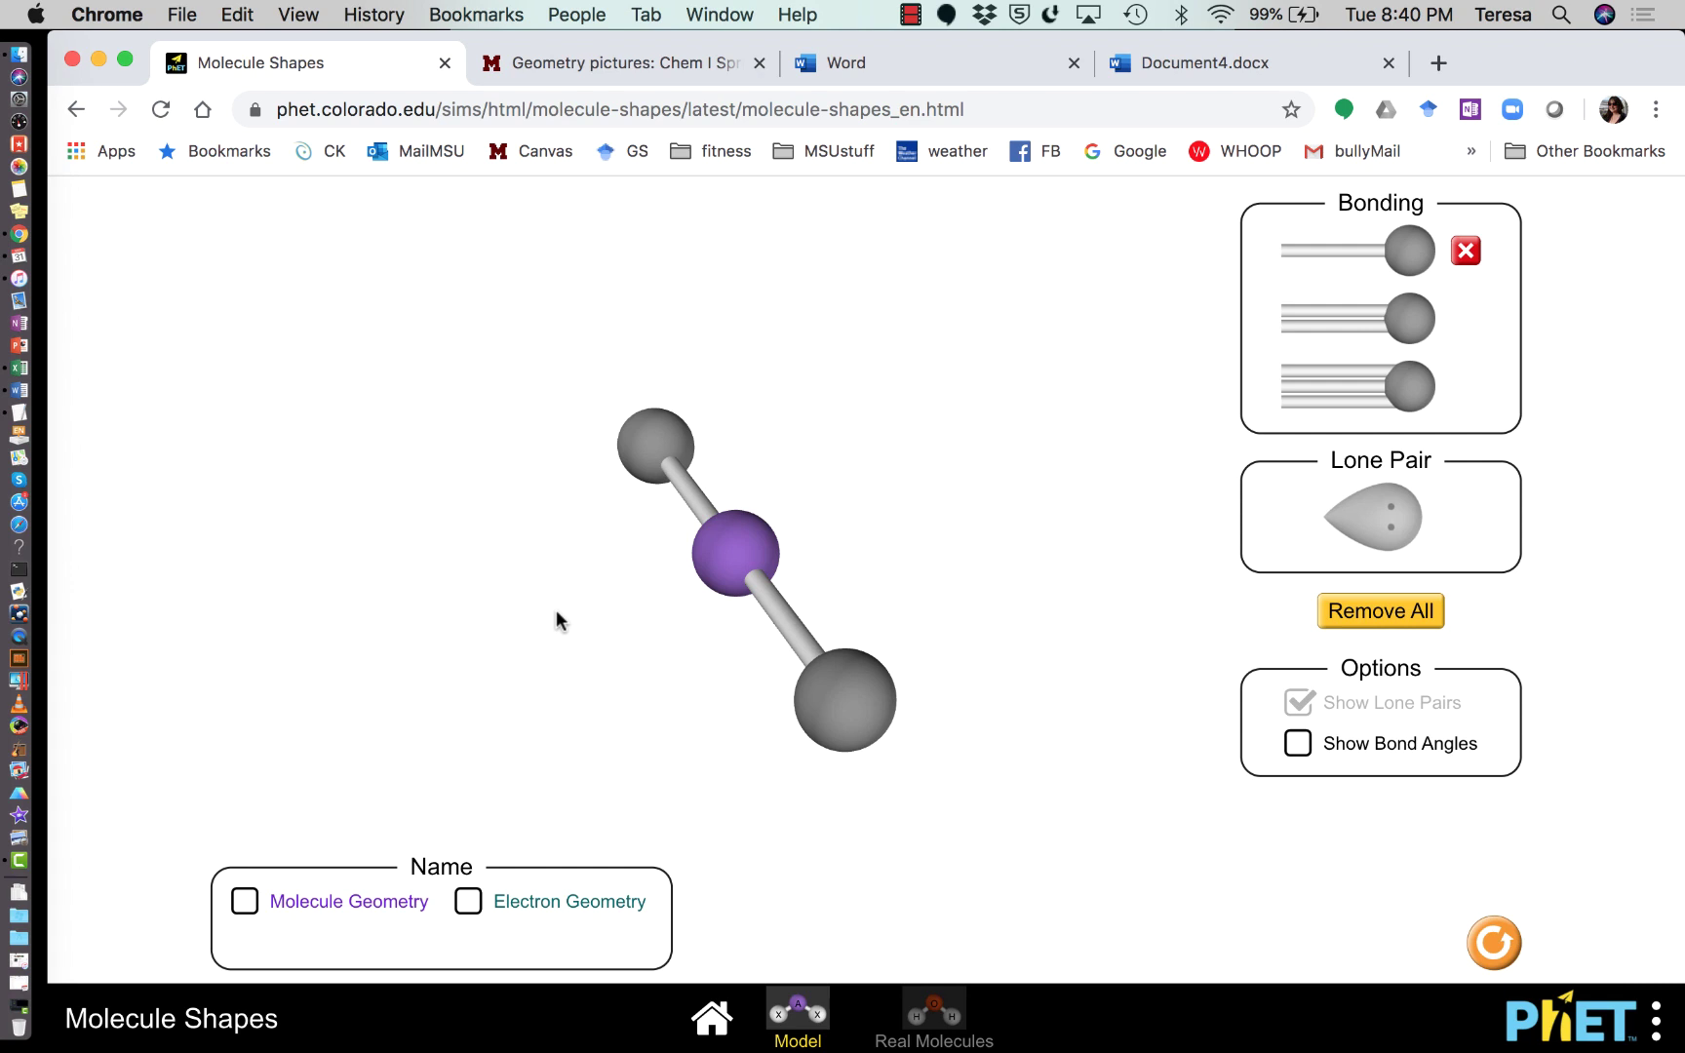
- Replace both bonded atoms with two lone pairs and display molecule and electron geometry names
{"action": "left_click", "coordinate": [1473, 258]}
{"action": "left_click", "coordinate": [1466, 252]}
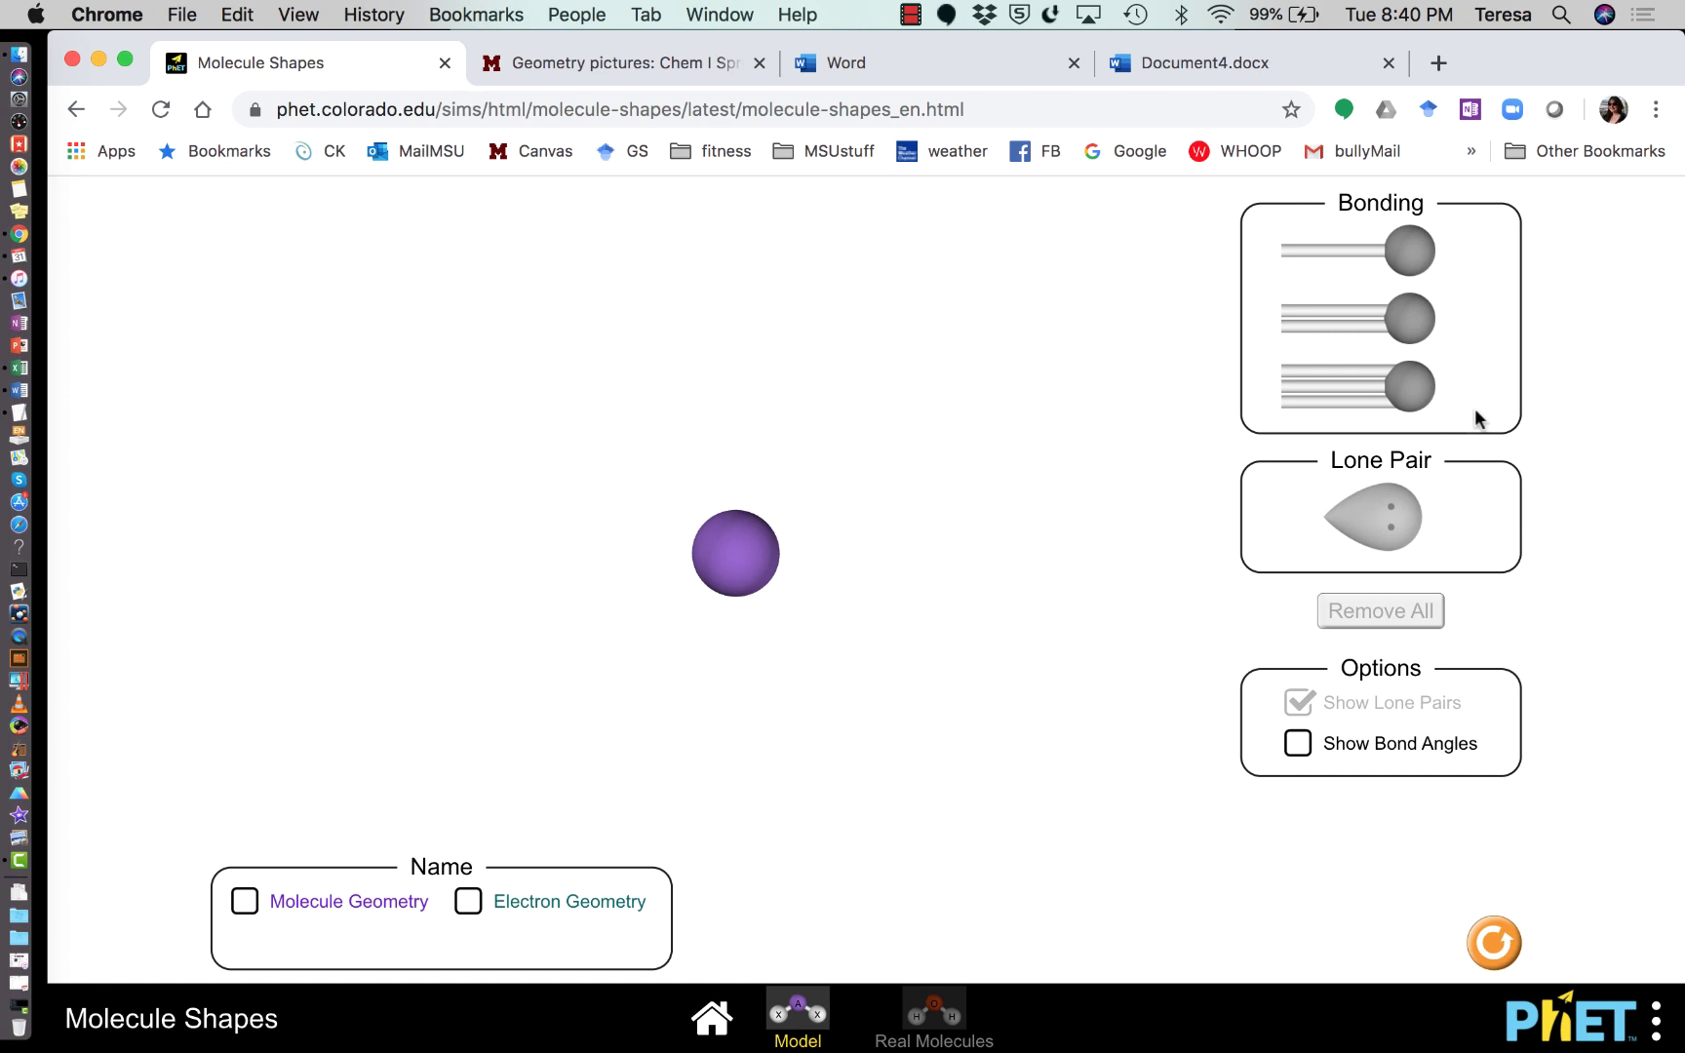
{"action": "left_click", "coordinate": [1413, 529]}
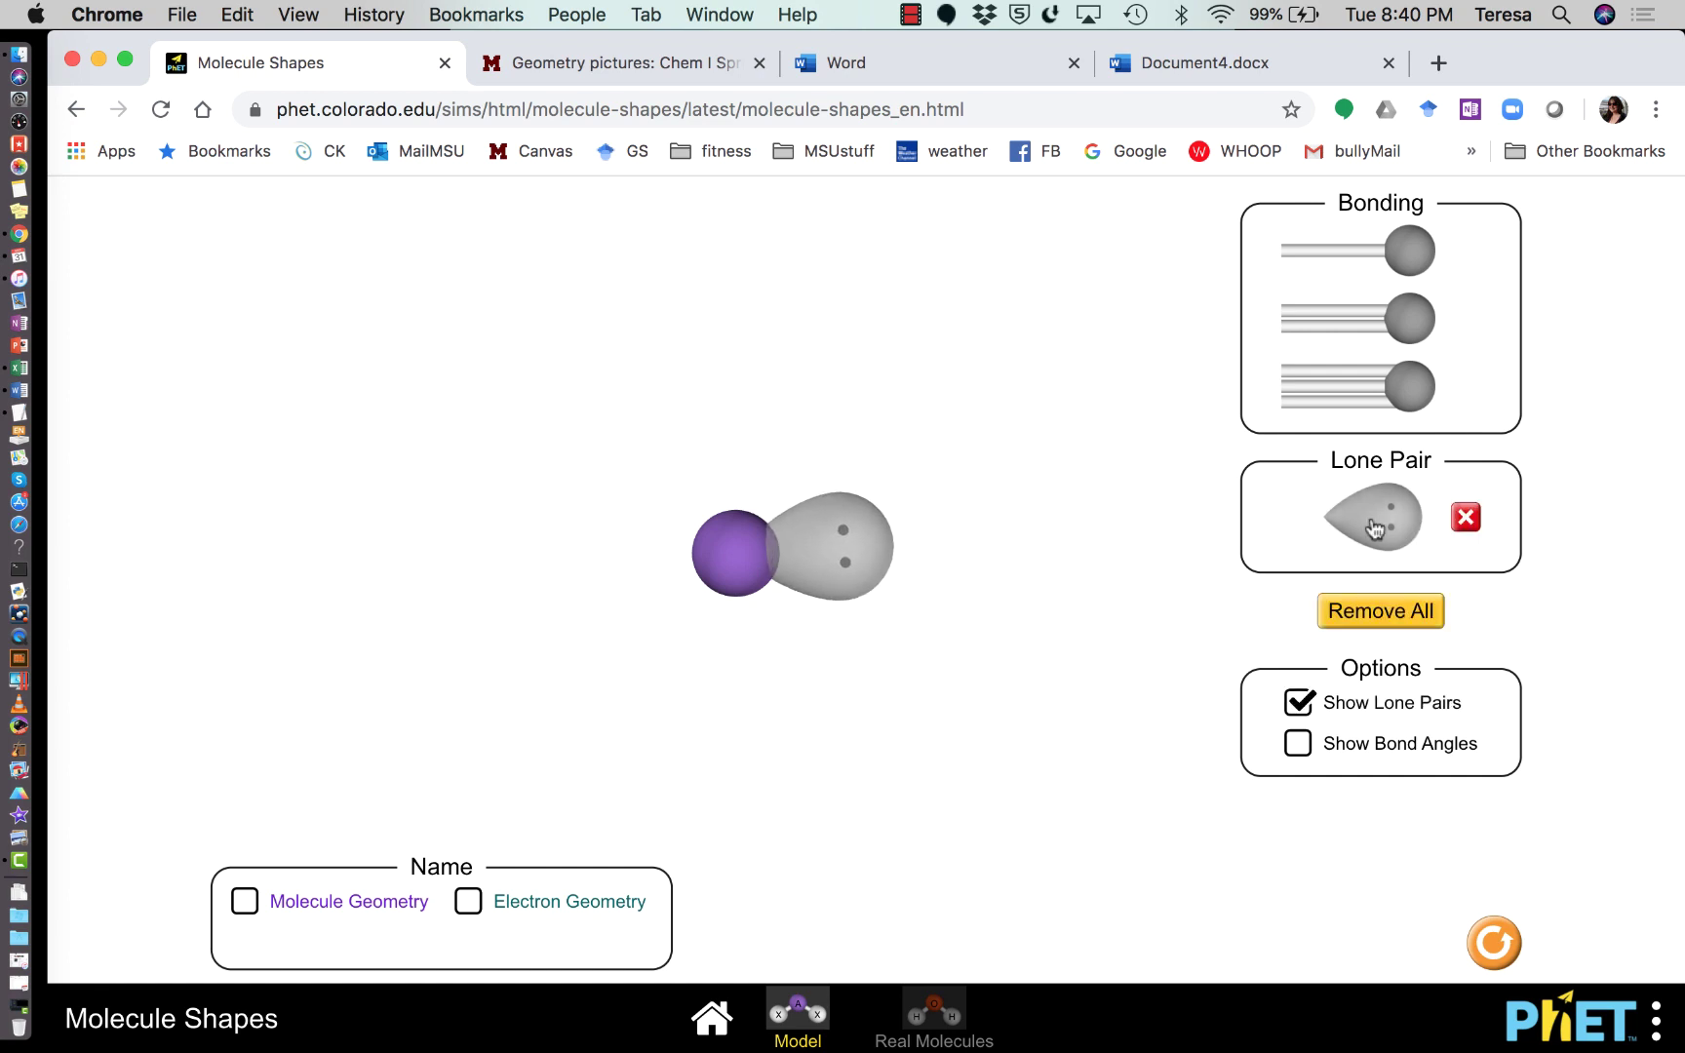
{"action": "left_click", "coordinate": [1375, 527]}
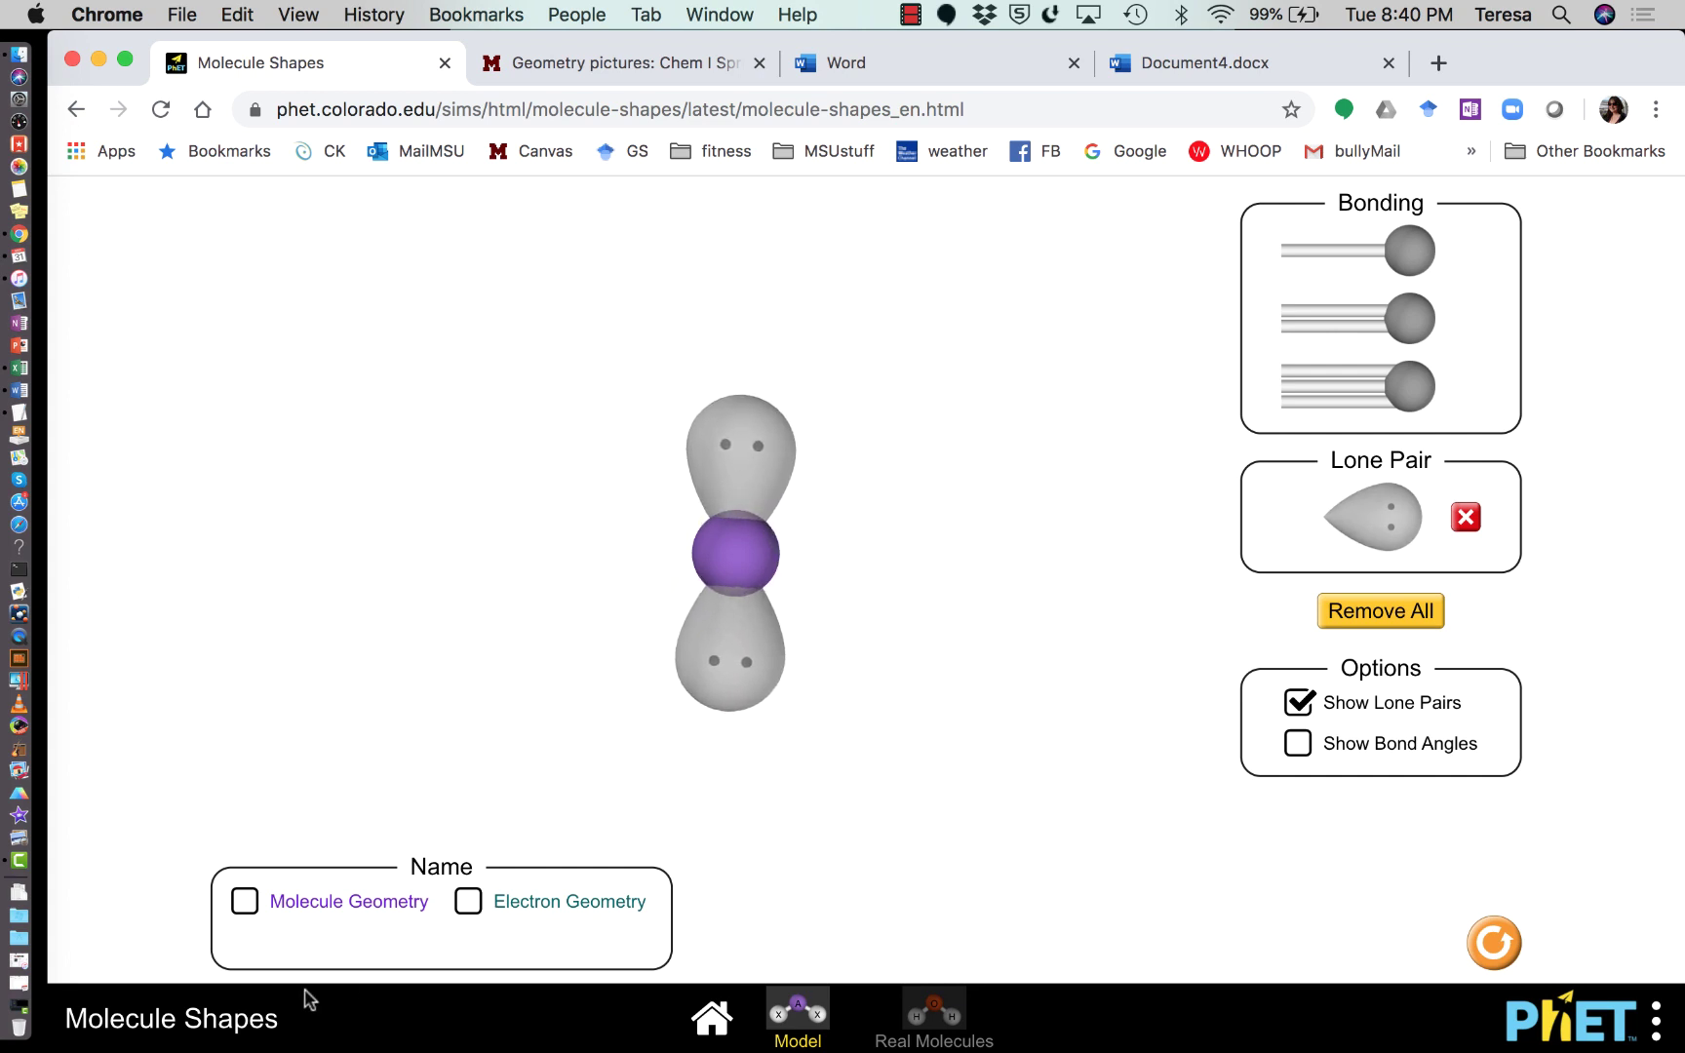
{"action": "left_click", "coordinate": [244, 907]}
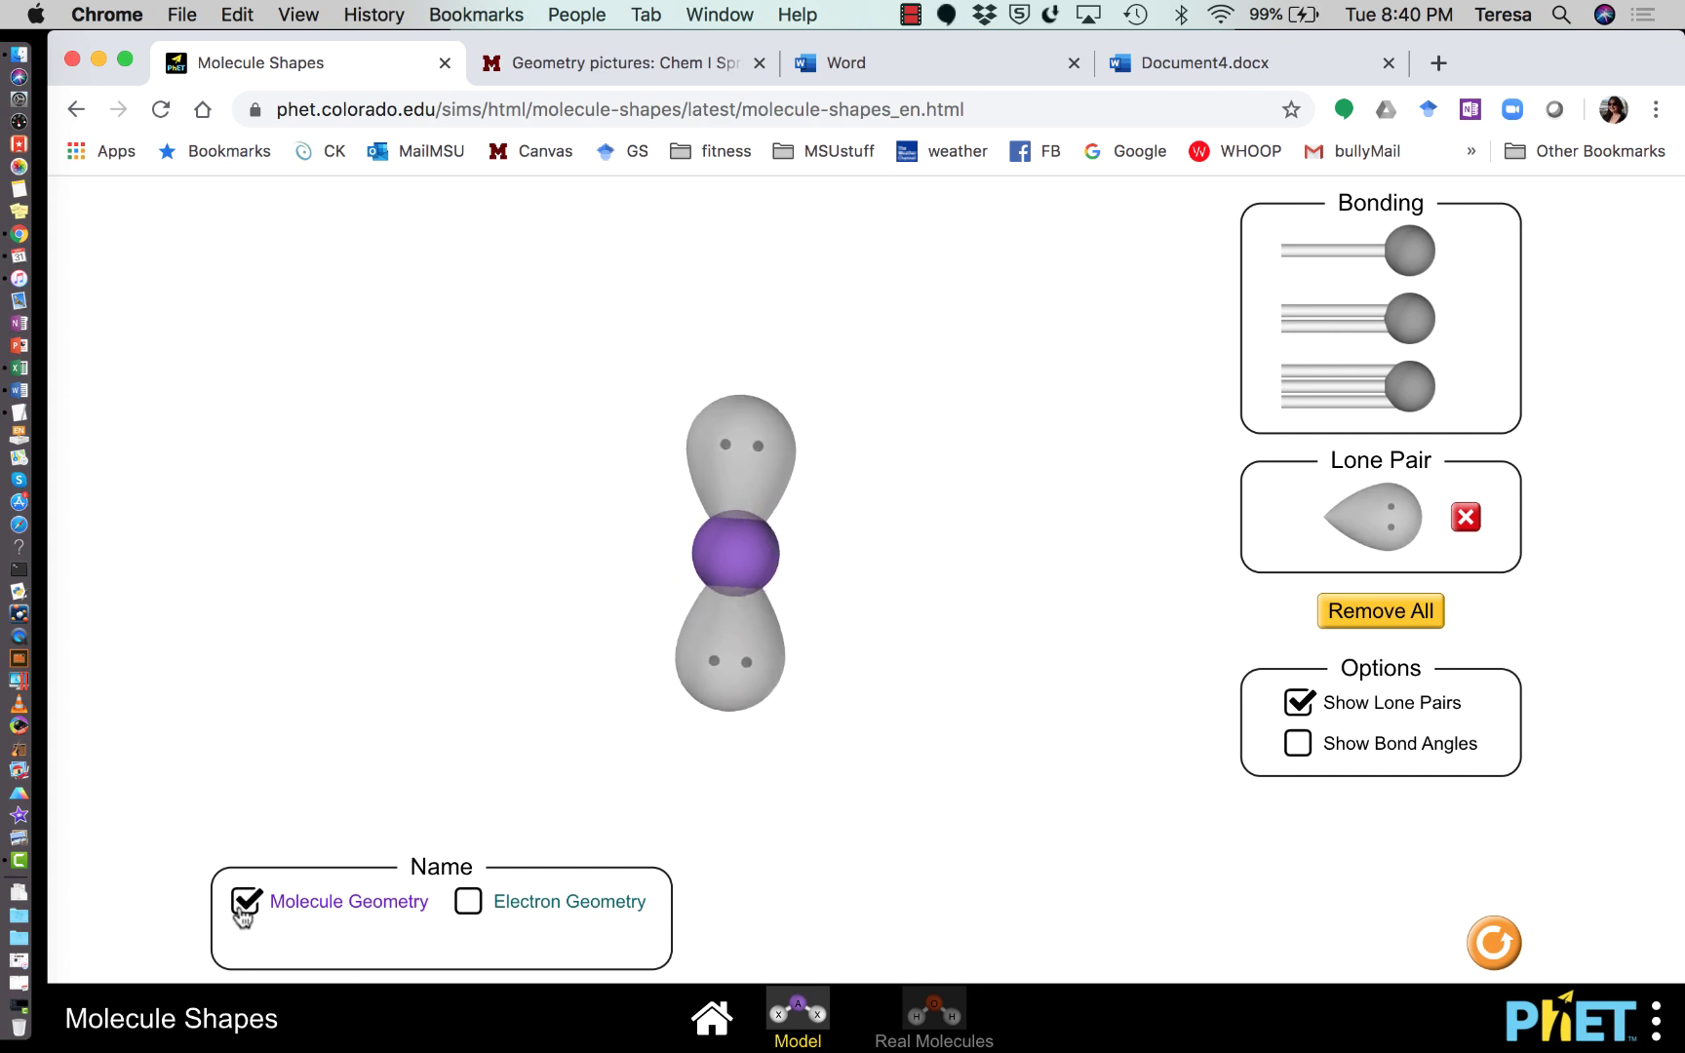
{"action": "left_click", "coordinate": [466, 907]}
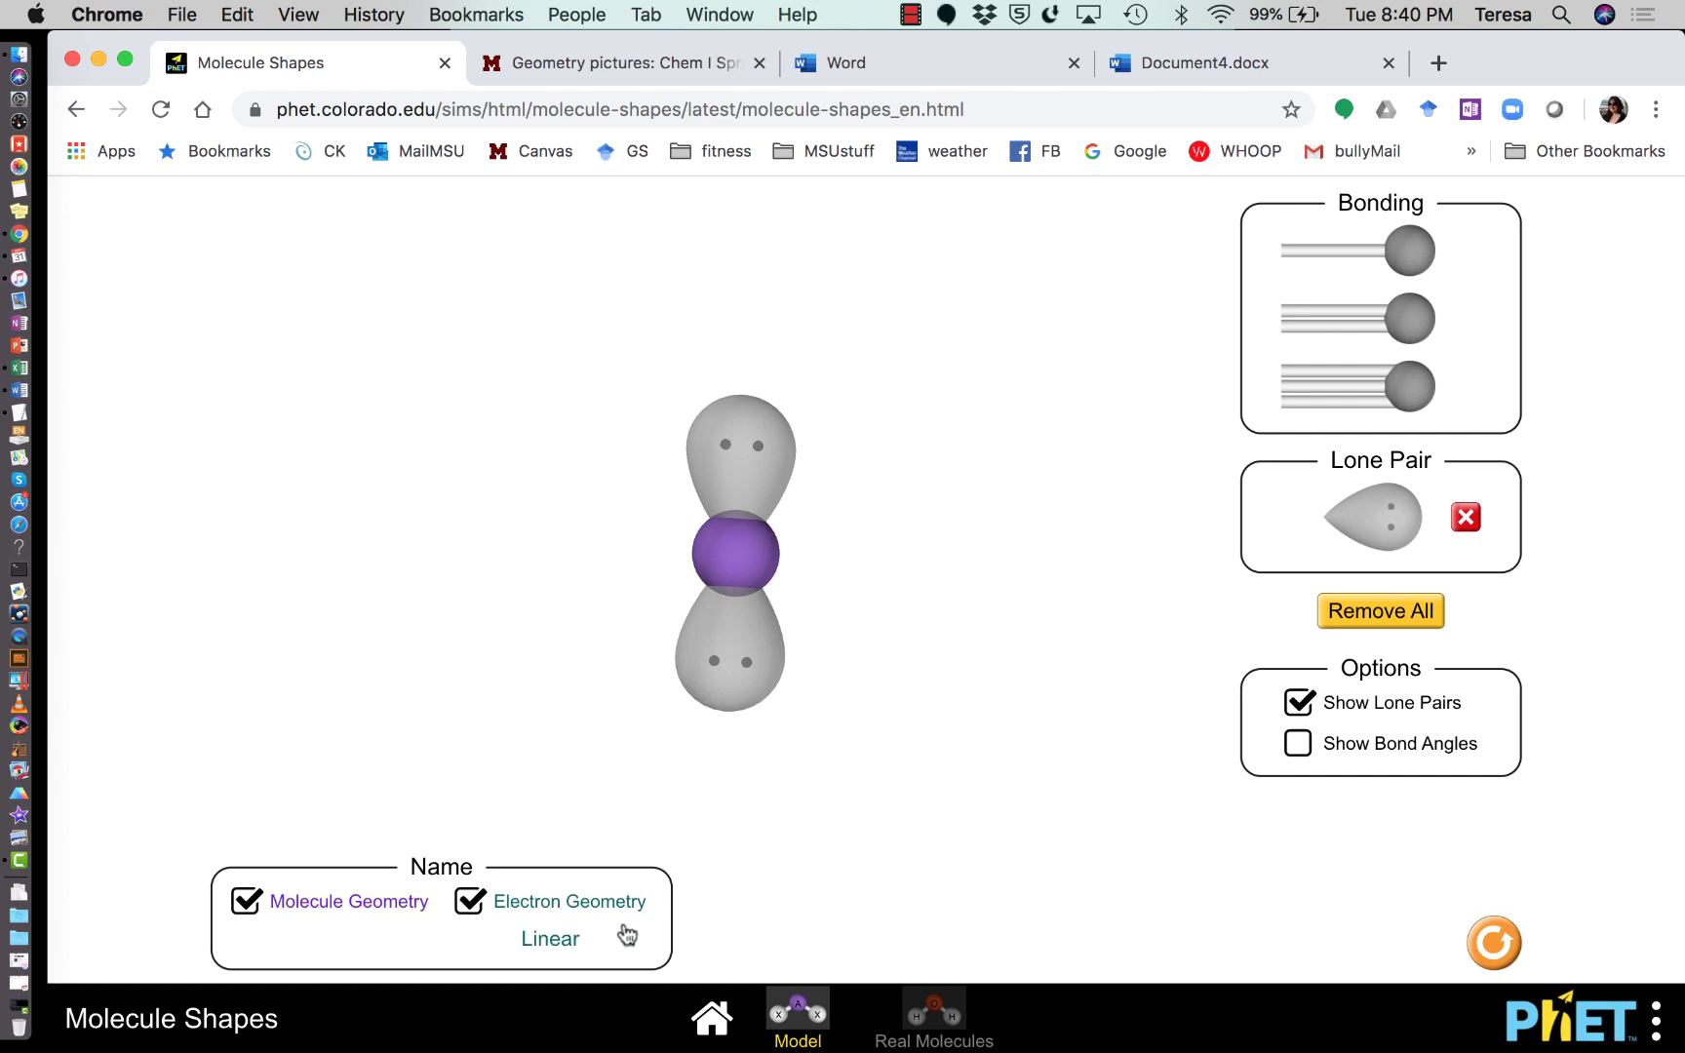
- Test double and single bonds with bond angles shown, then remove them, leaving the Linear lone pairs
{"action": "left_click", "coordinate": [1415, 320]}
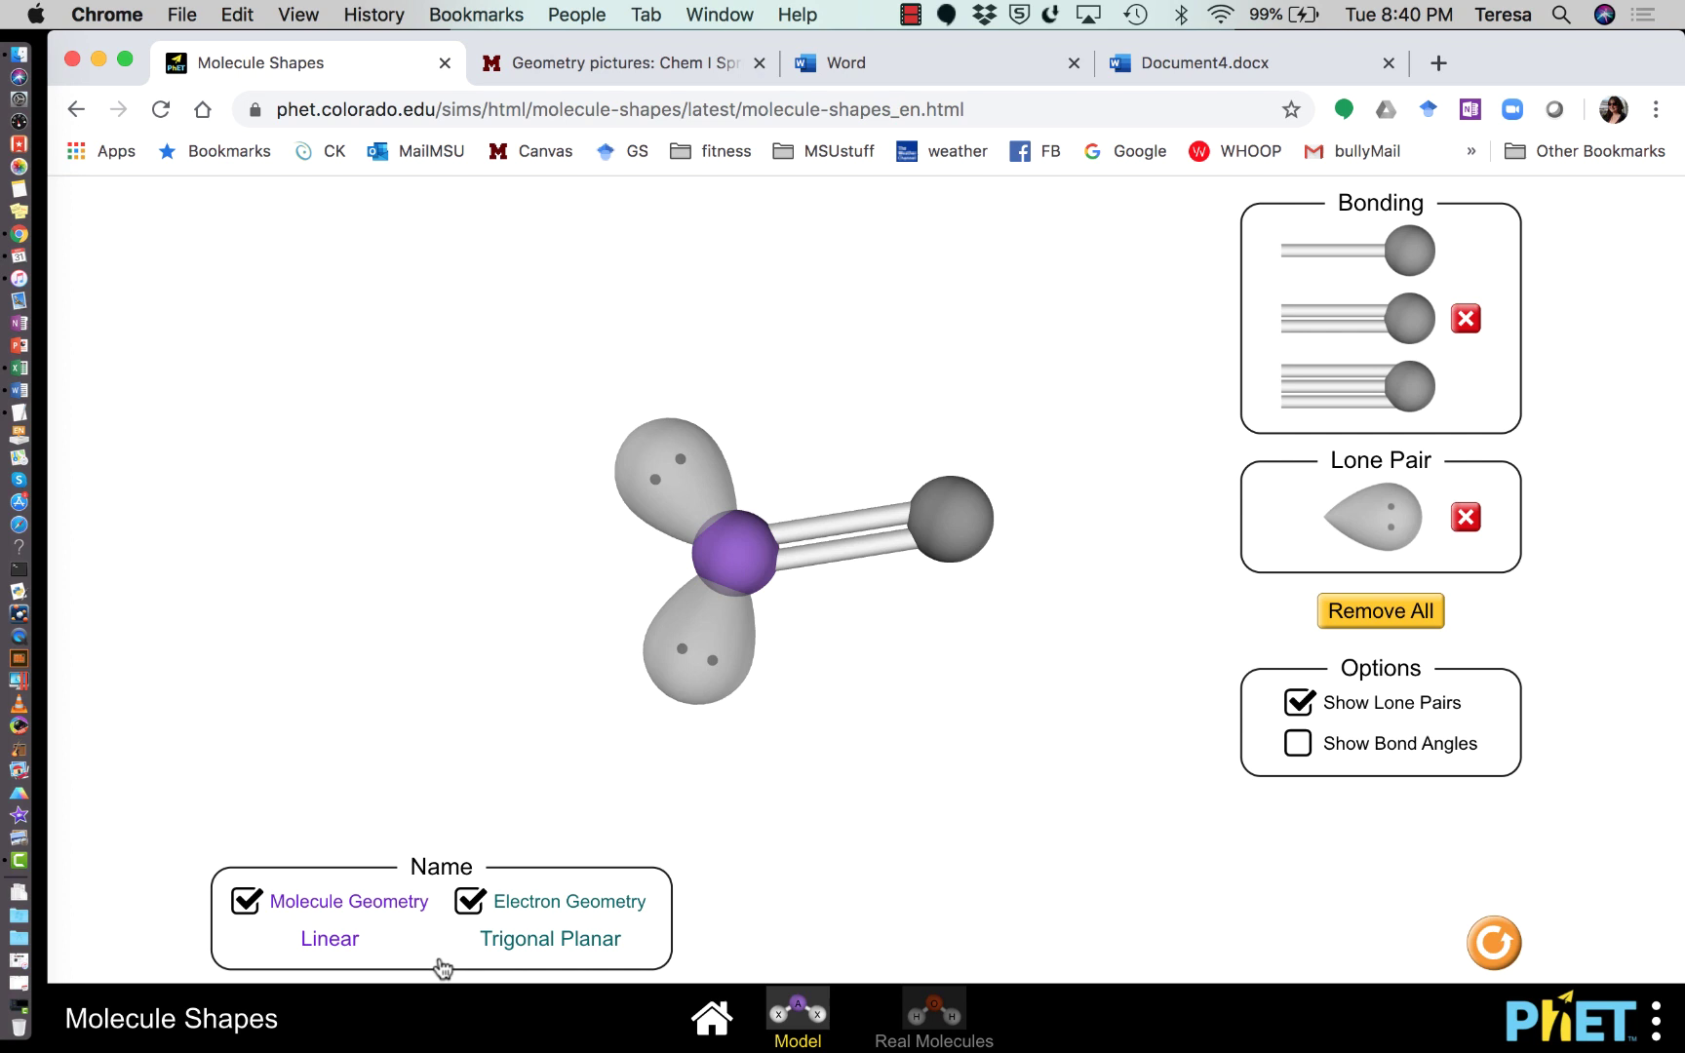
{"action": "left_click", "coordinate": [1297, 757]}
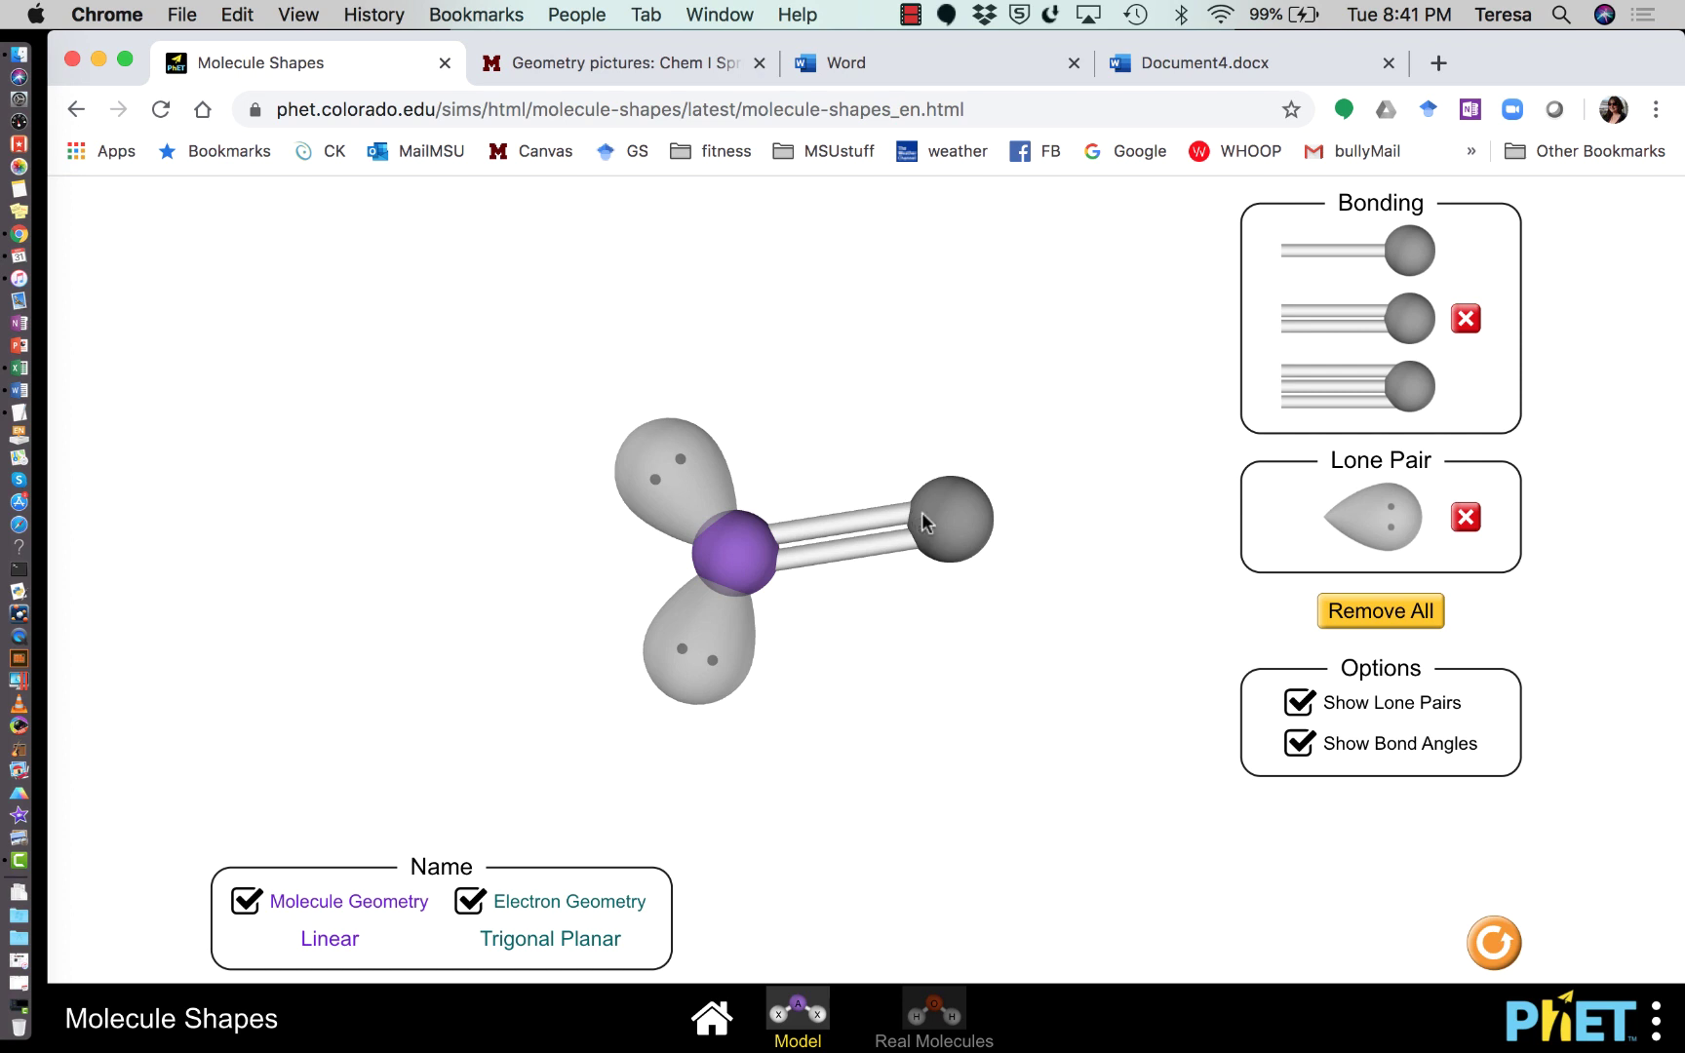
{"action": "left_click_drag", "start_coordinate": [923, 523], "coordinate": [598, 373]}
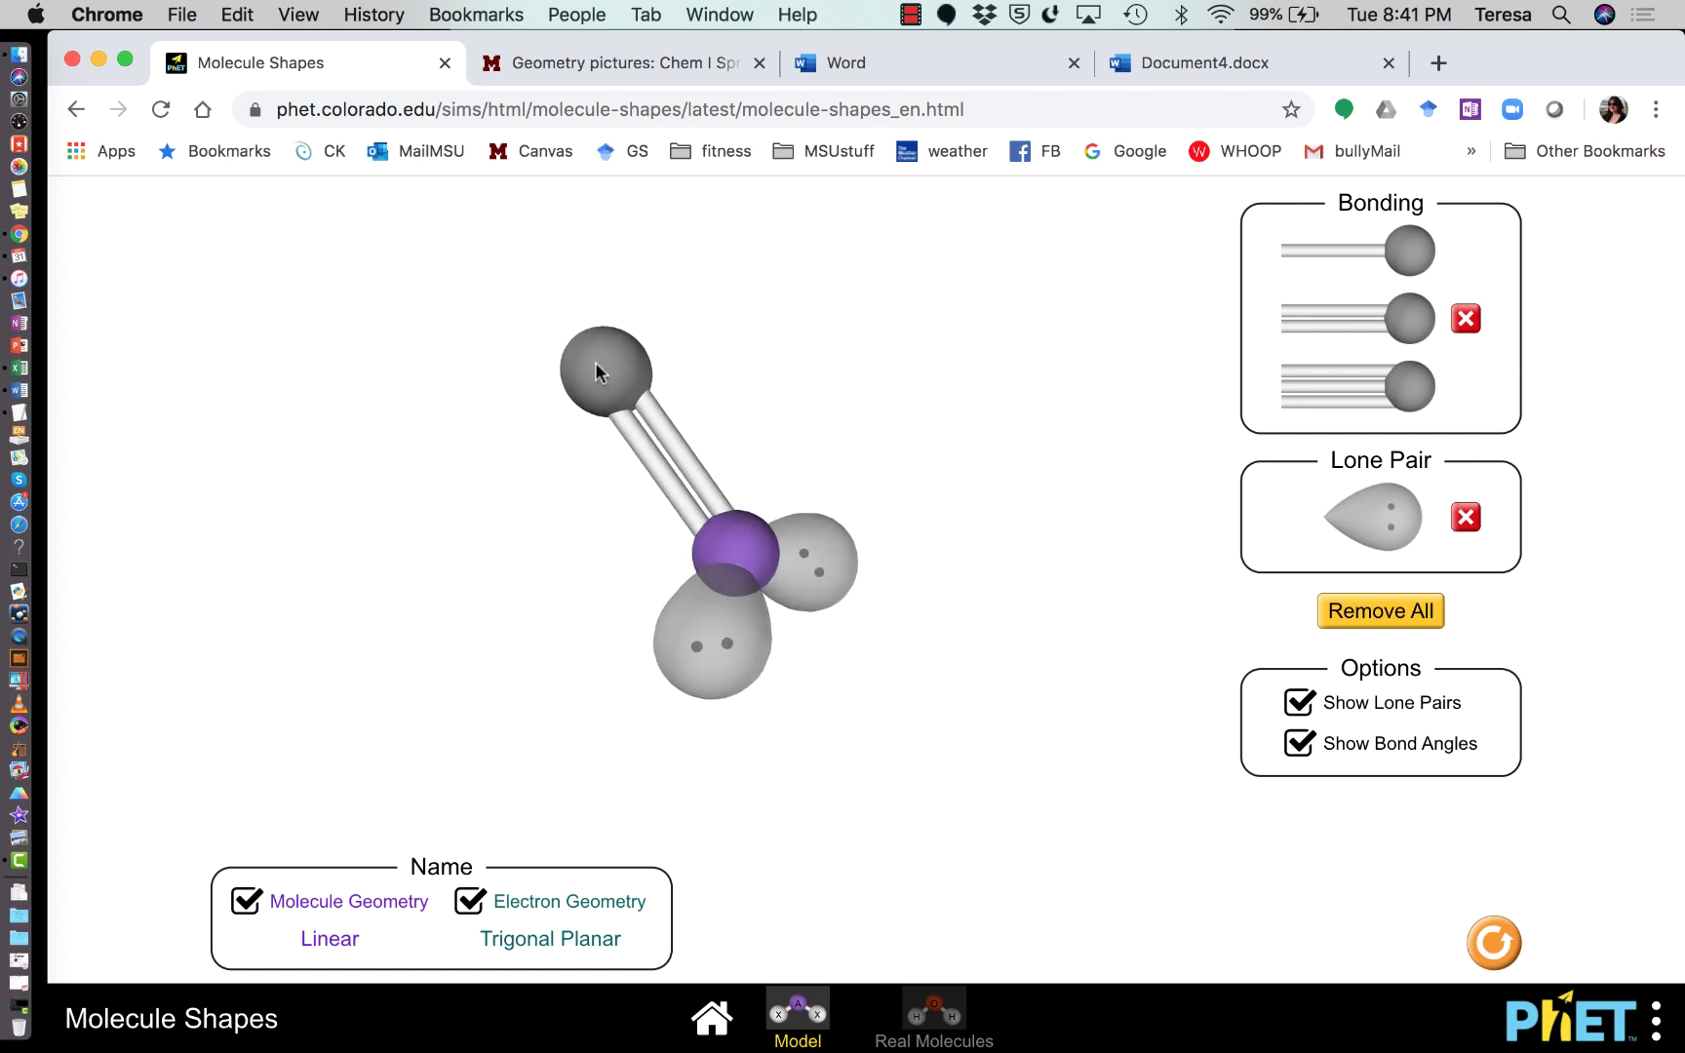
{"action": "left_click", "coordinate": [1414, 241]}
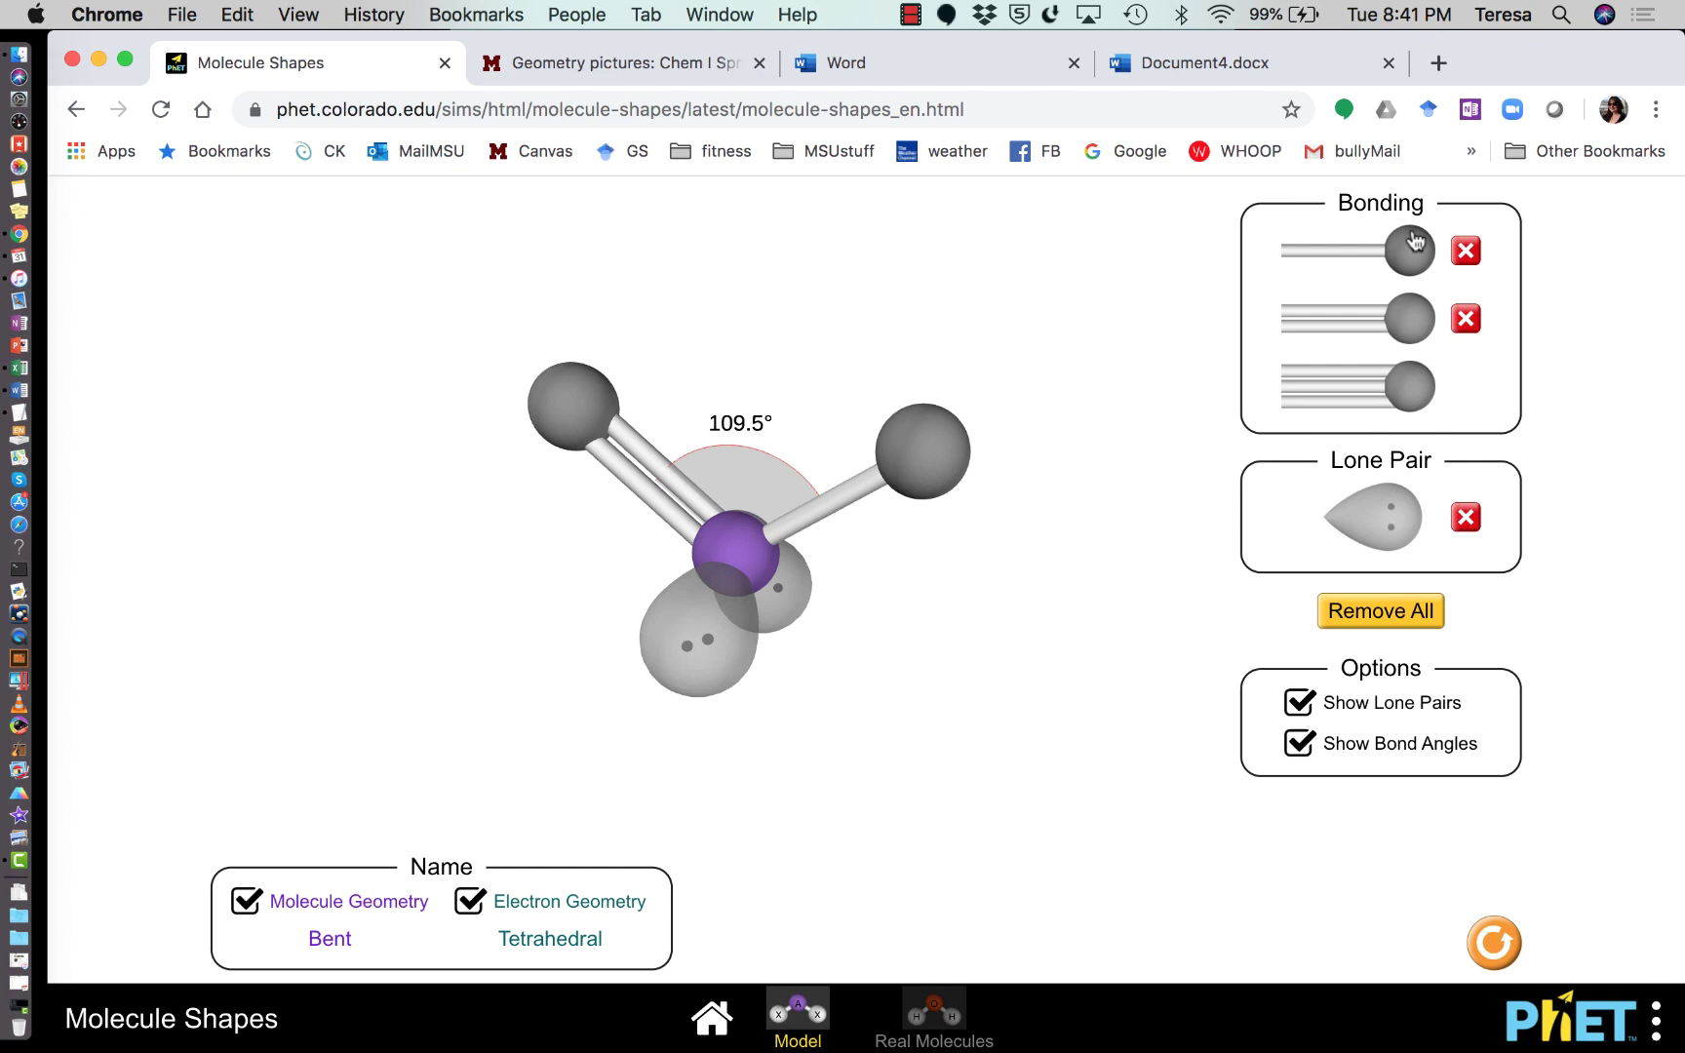
{"action": "left_click", "coordinate": [1466, 322]}
{"action": "left_click", "coordinate": [1467, 256]}
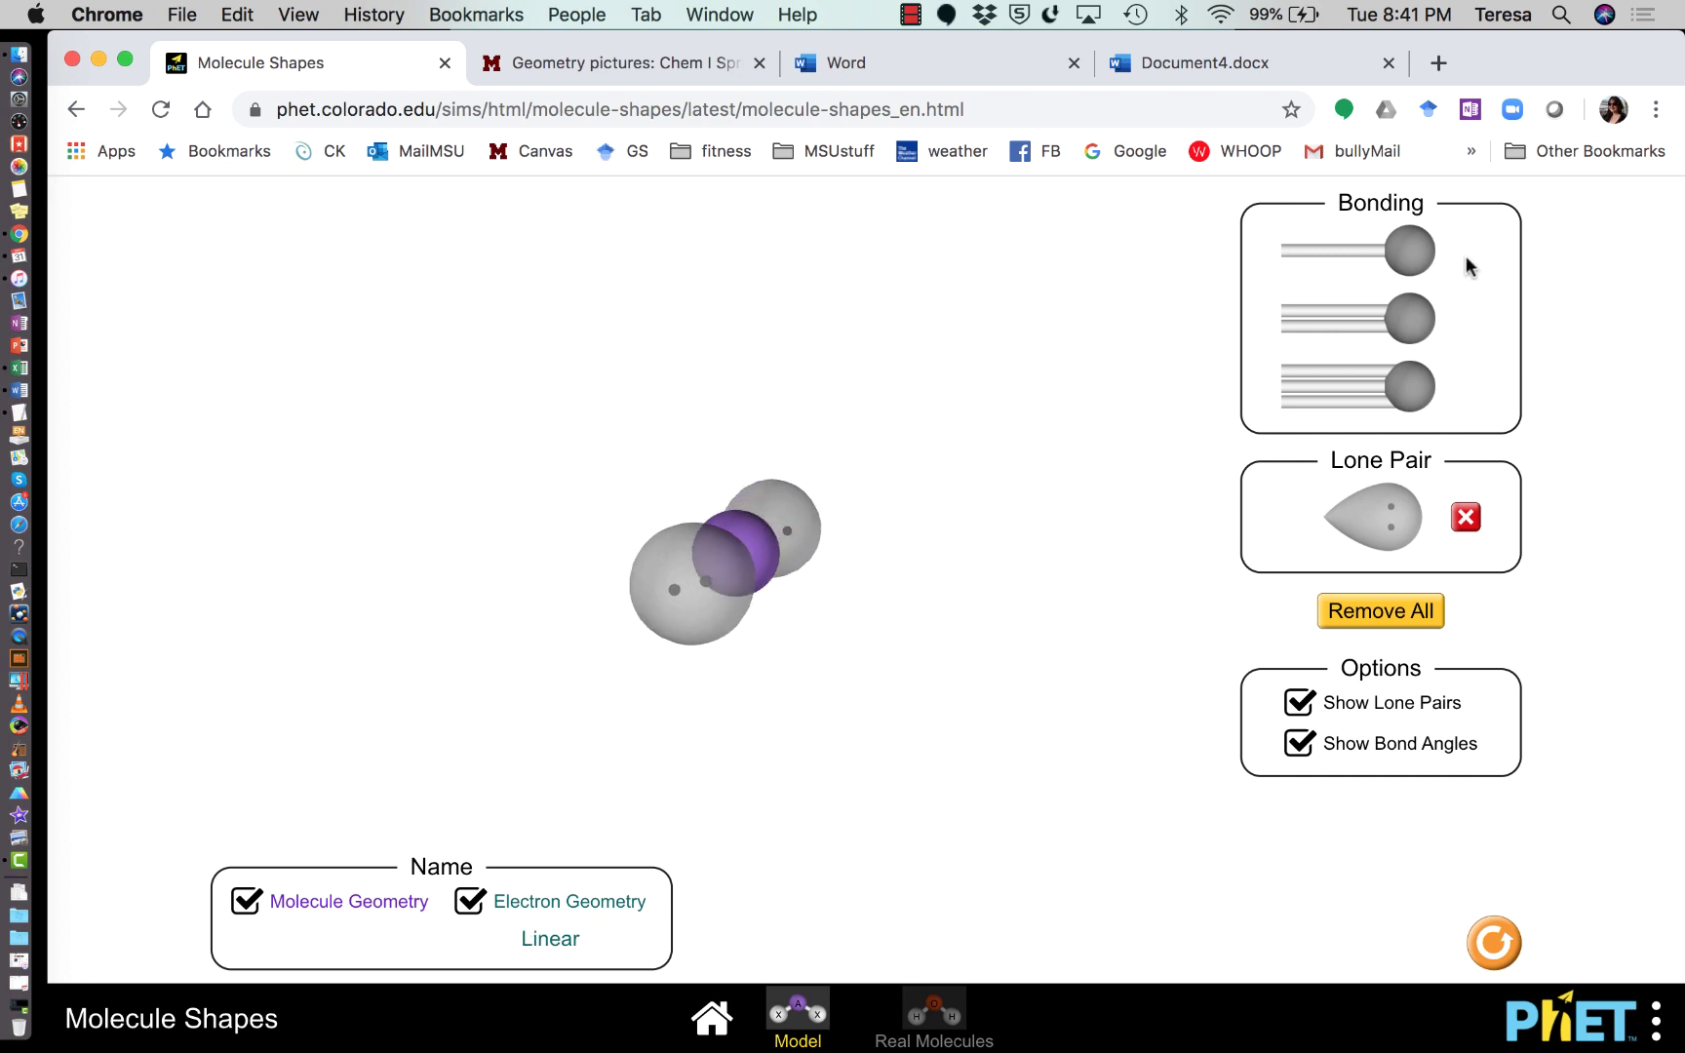
{"action": "left_click_drag", "start_coordinate": [689, 572], "coordinate": [564, 673]}
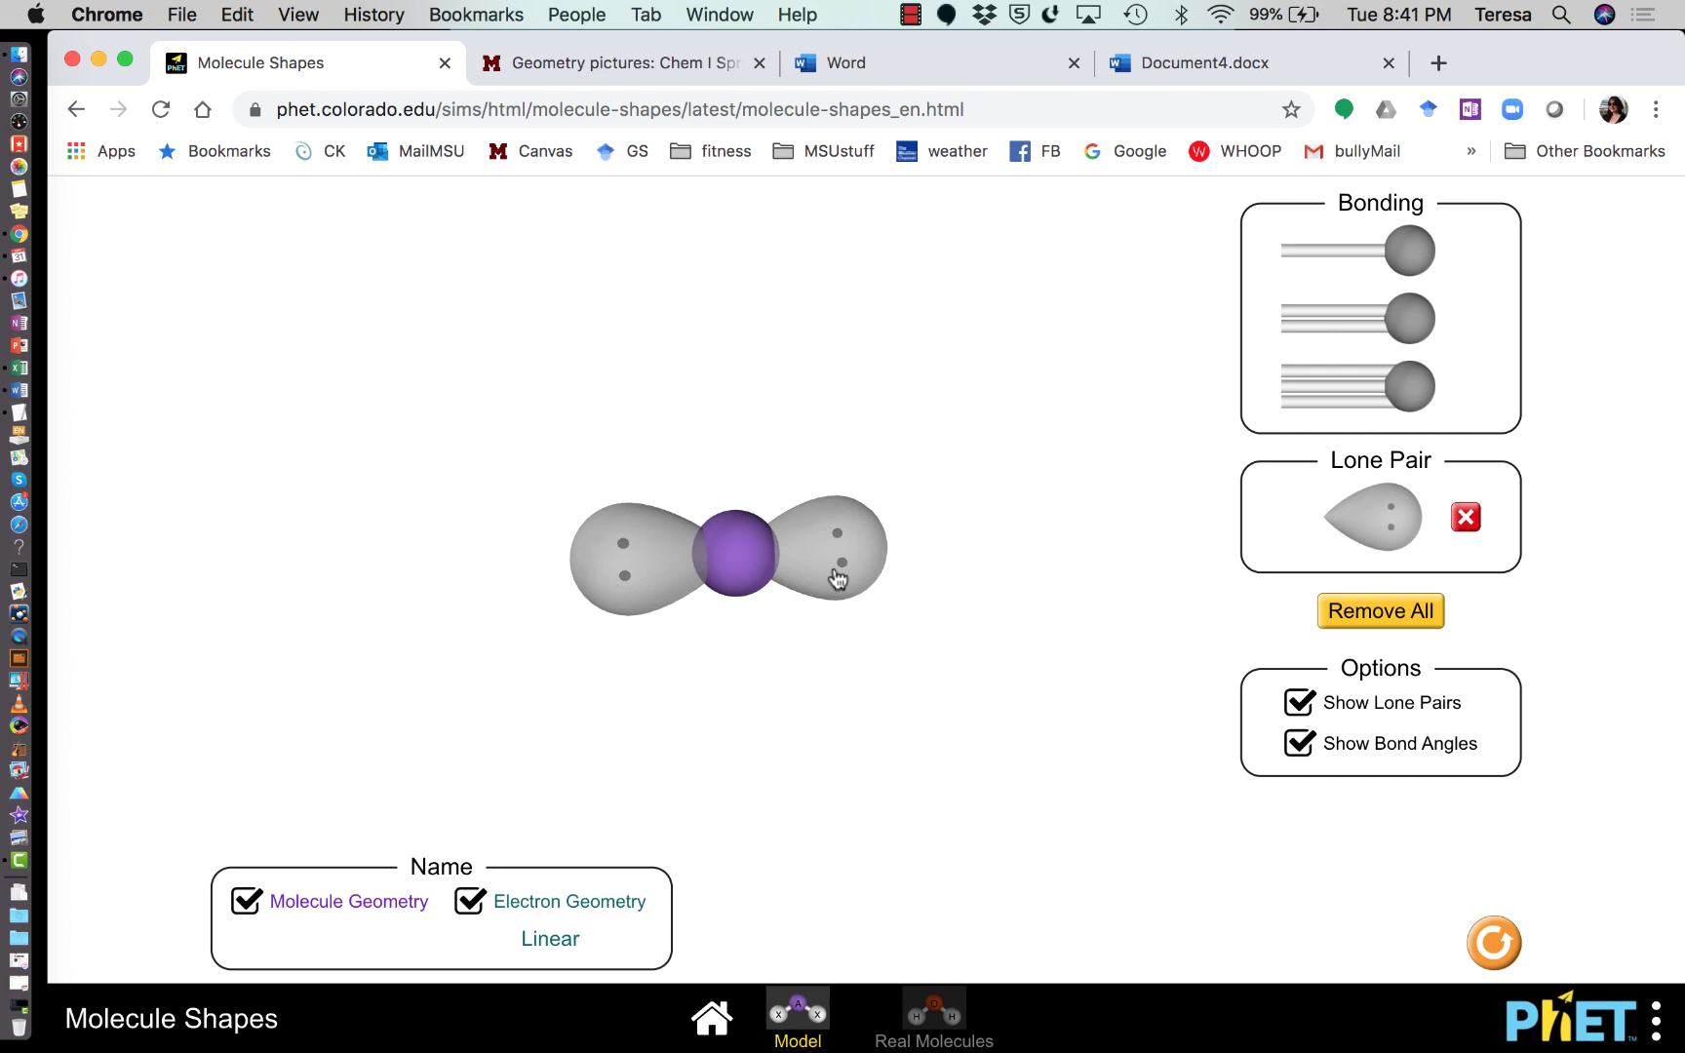
- Copy the Linear electronic geometry image from Geometry pictures and return to Document4
{"action": "left_click", "coordinate": [627, 74]}
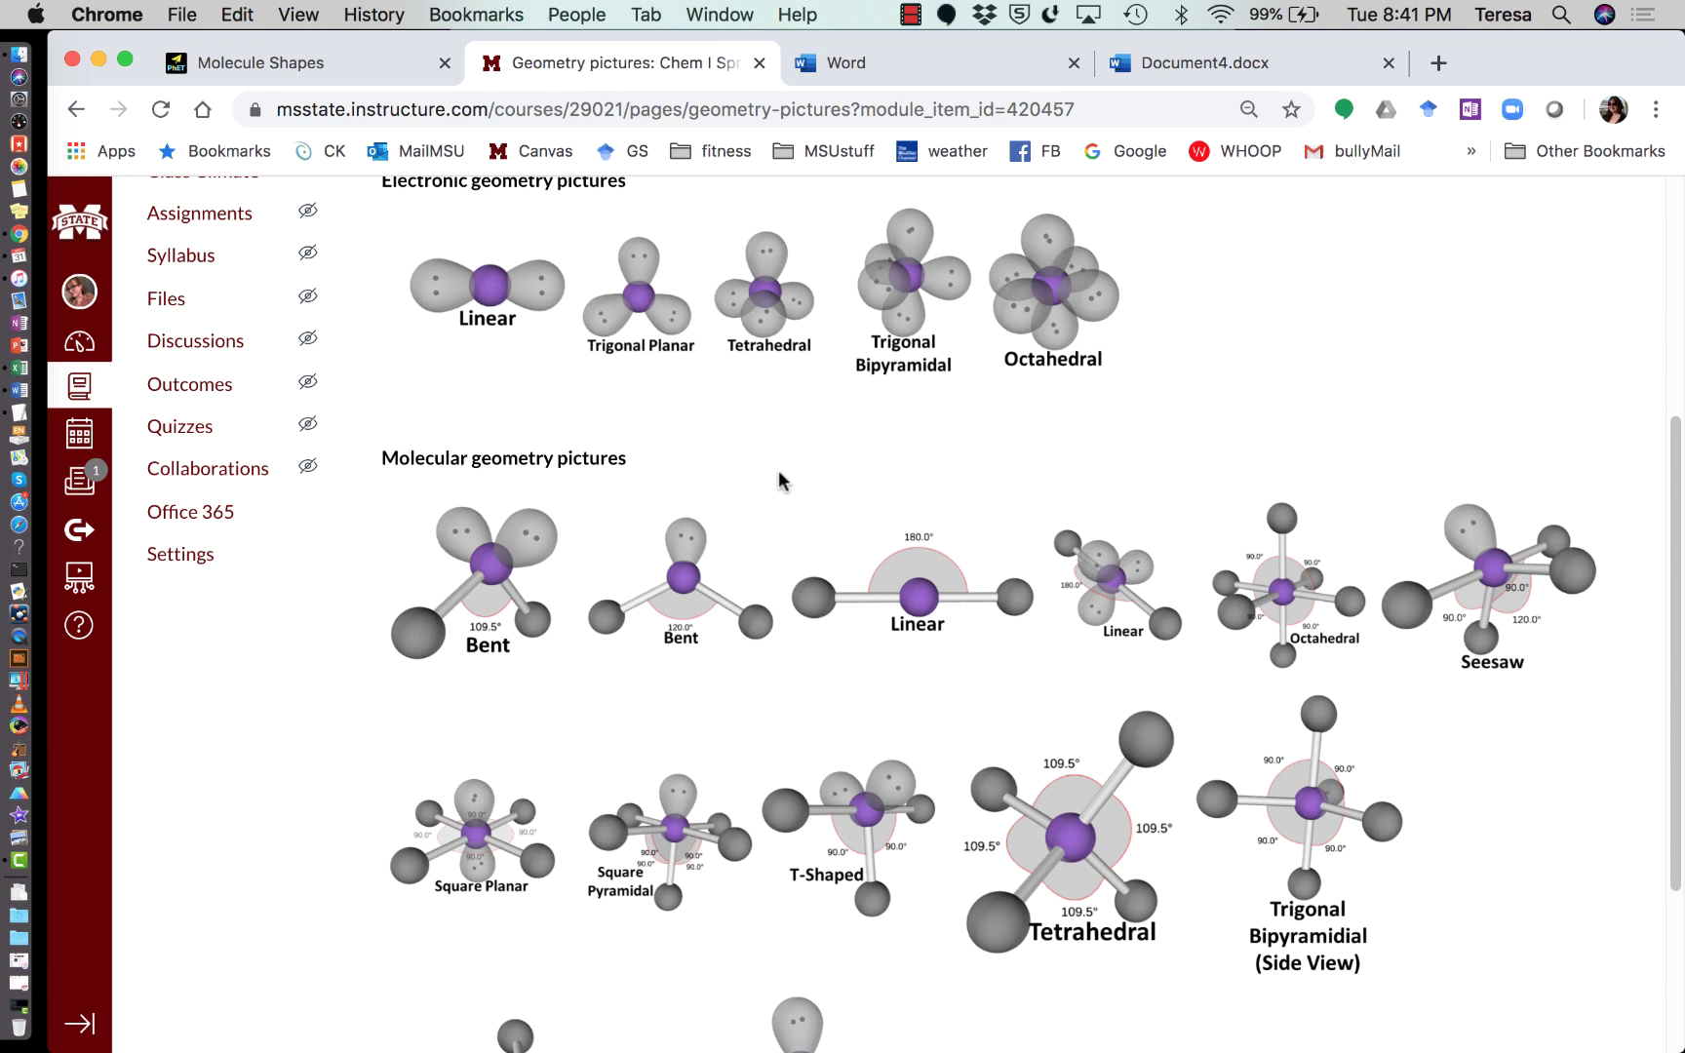
{"action": "scroll", "coordinate": [780, 479], "scroll_direction": "up", "scroll_amount": 1}
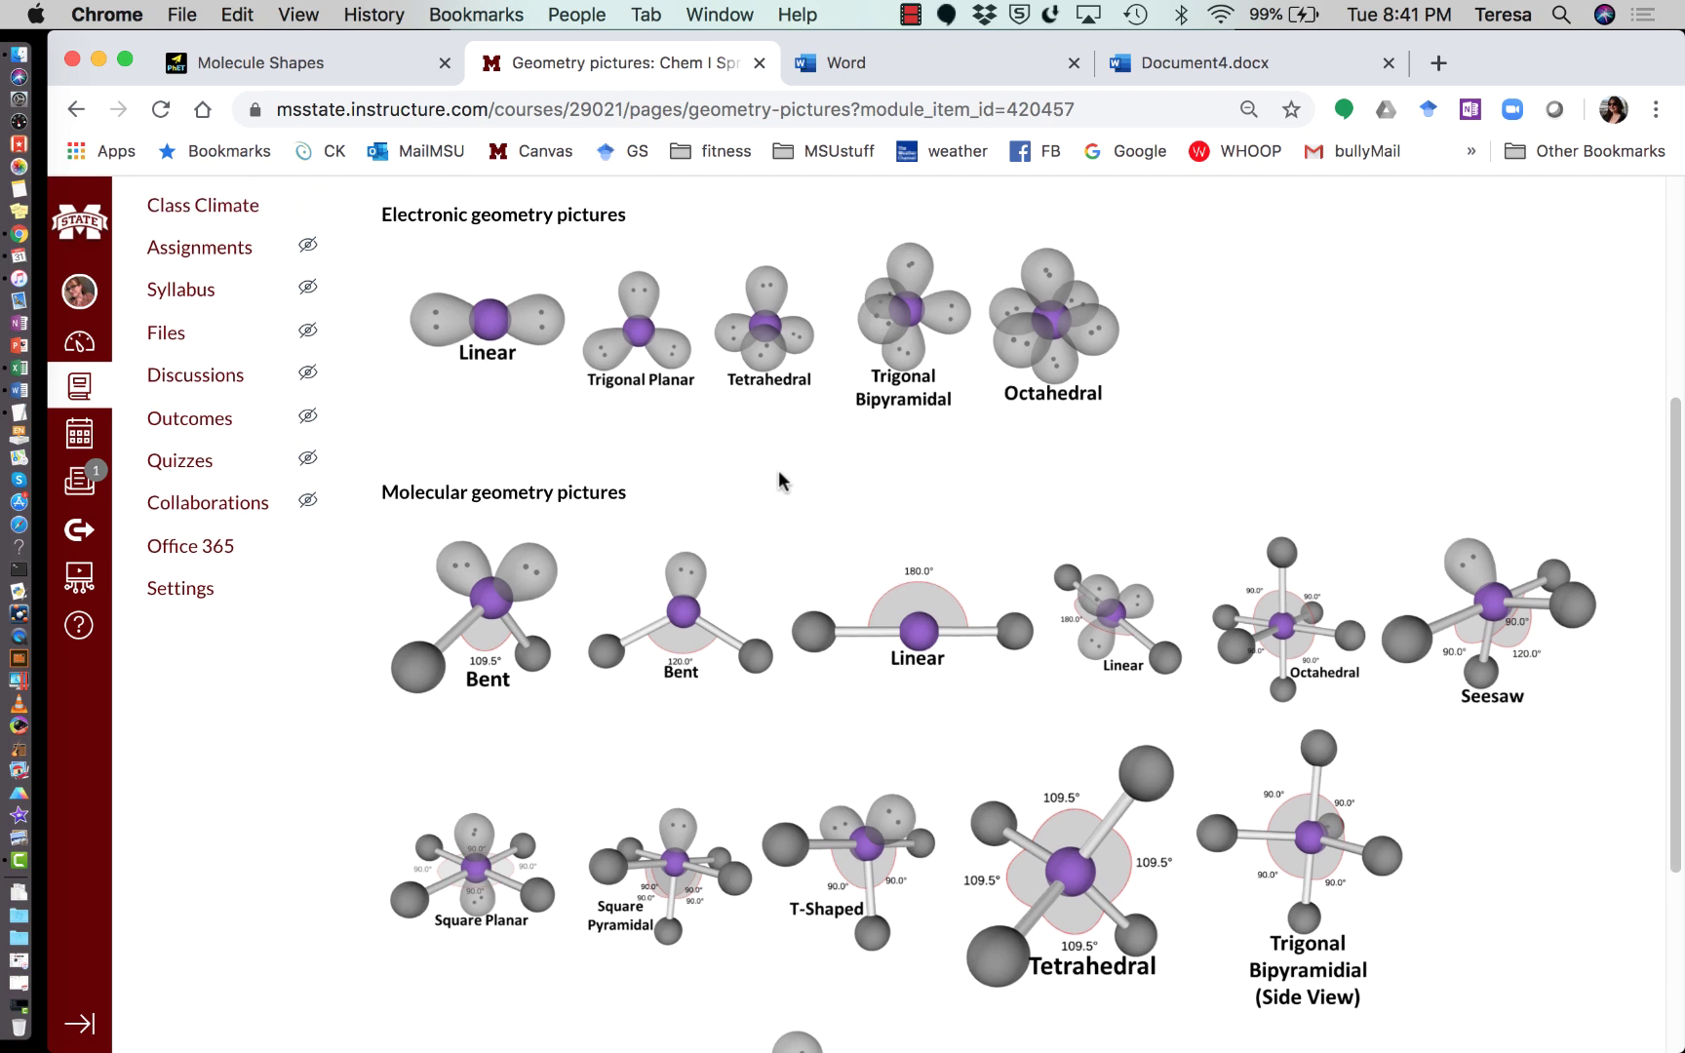
{"action": "right_click", "coordinate": [488, 321]}
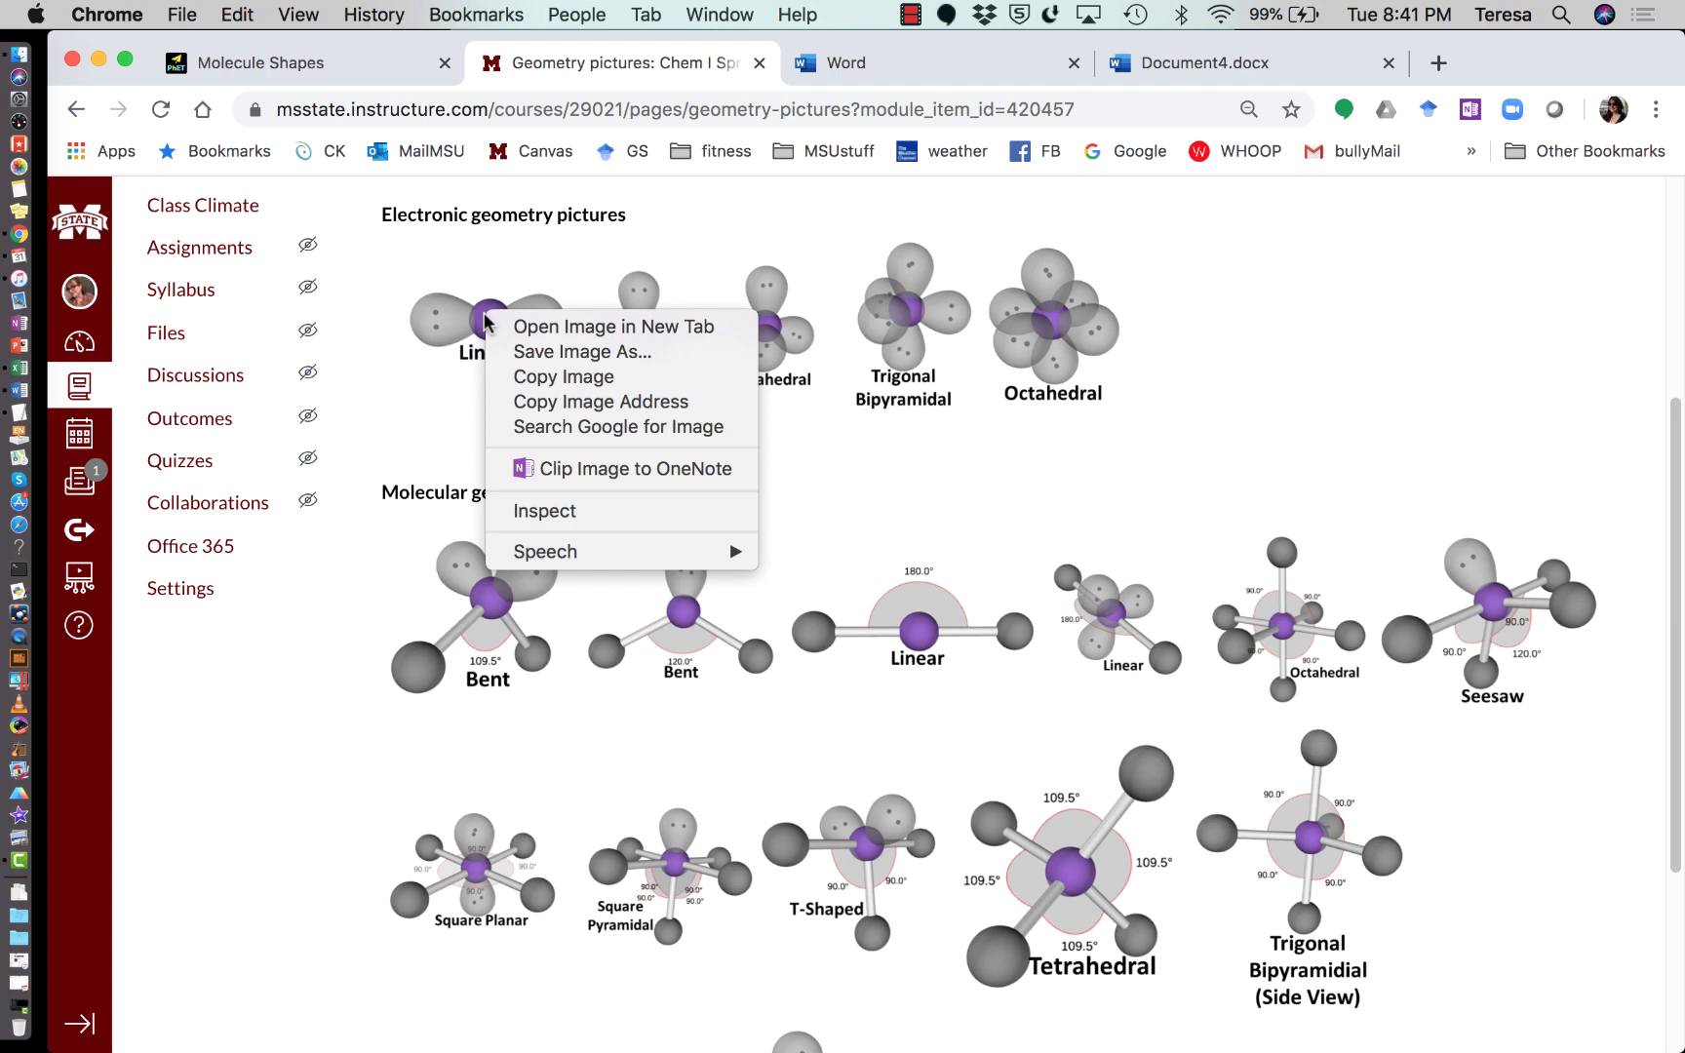
{"action": "left_click", "coordinate": [541, 376]}
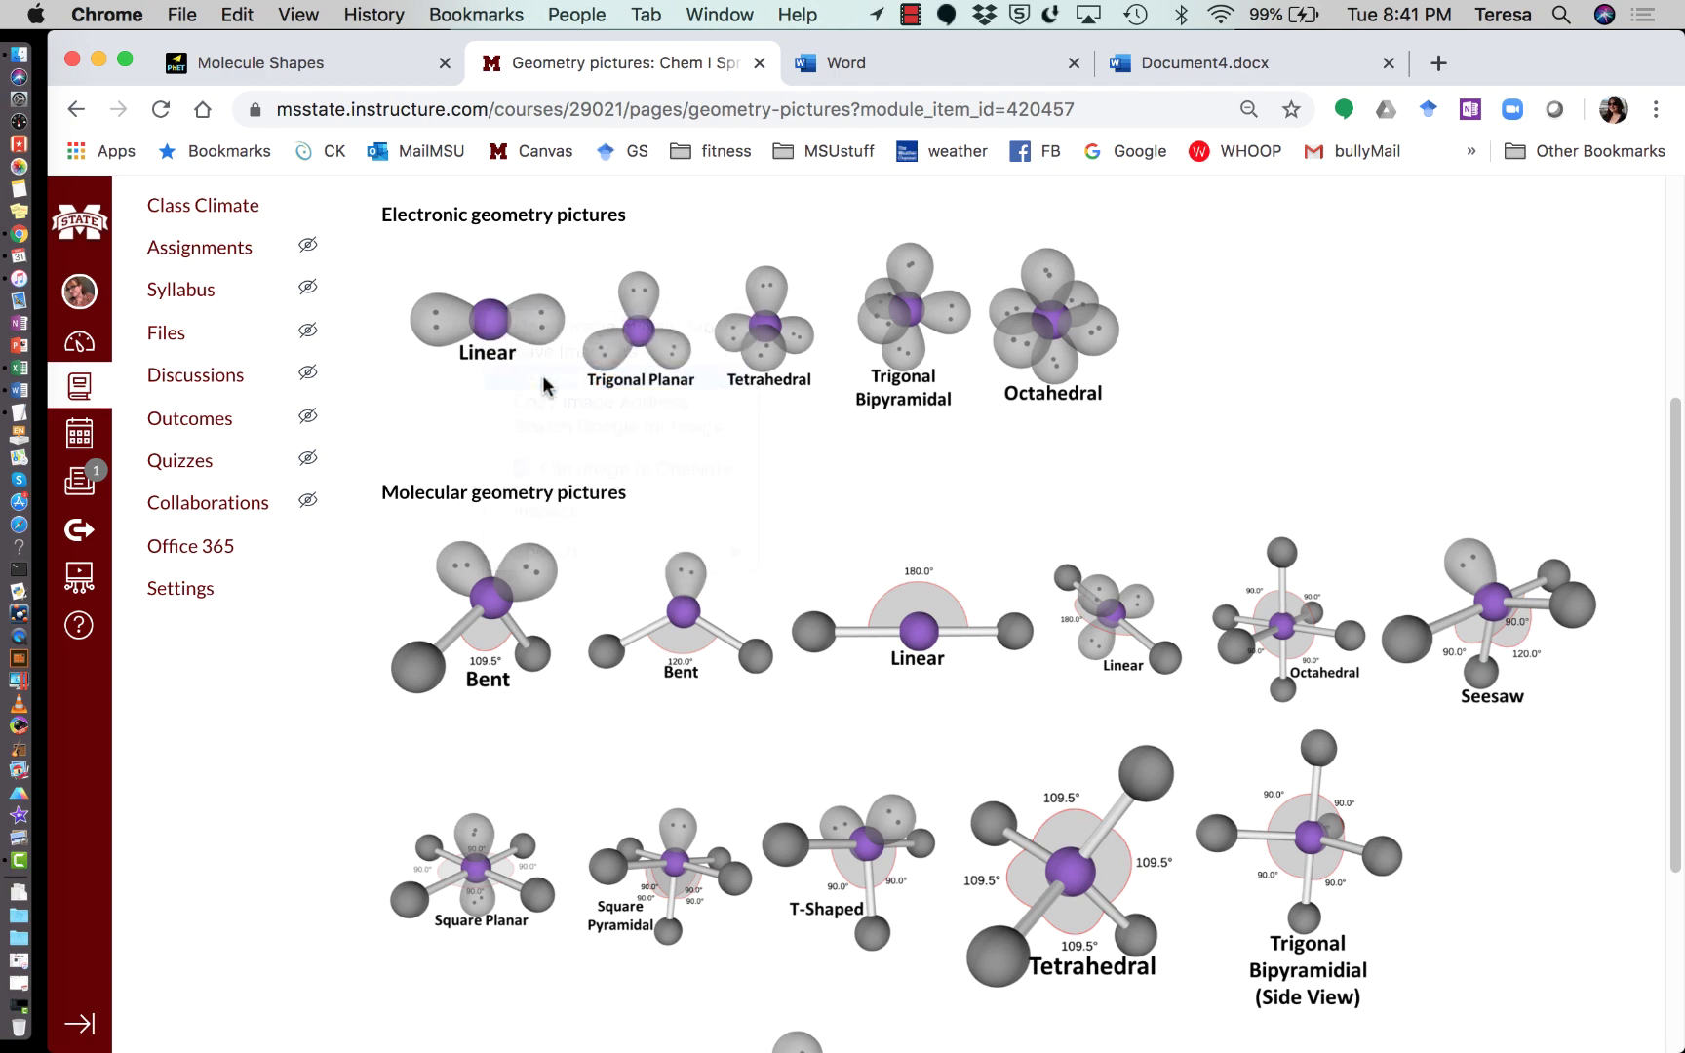
{"action": "left_click", "coordinate": [1177, 74]}
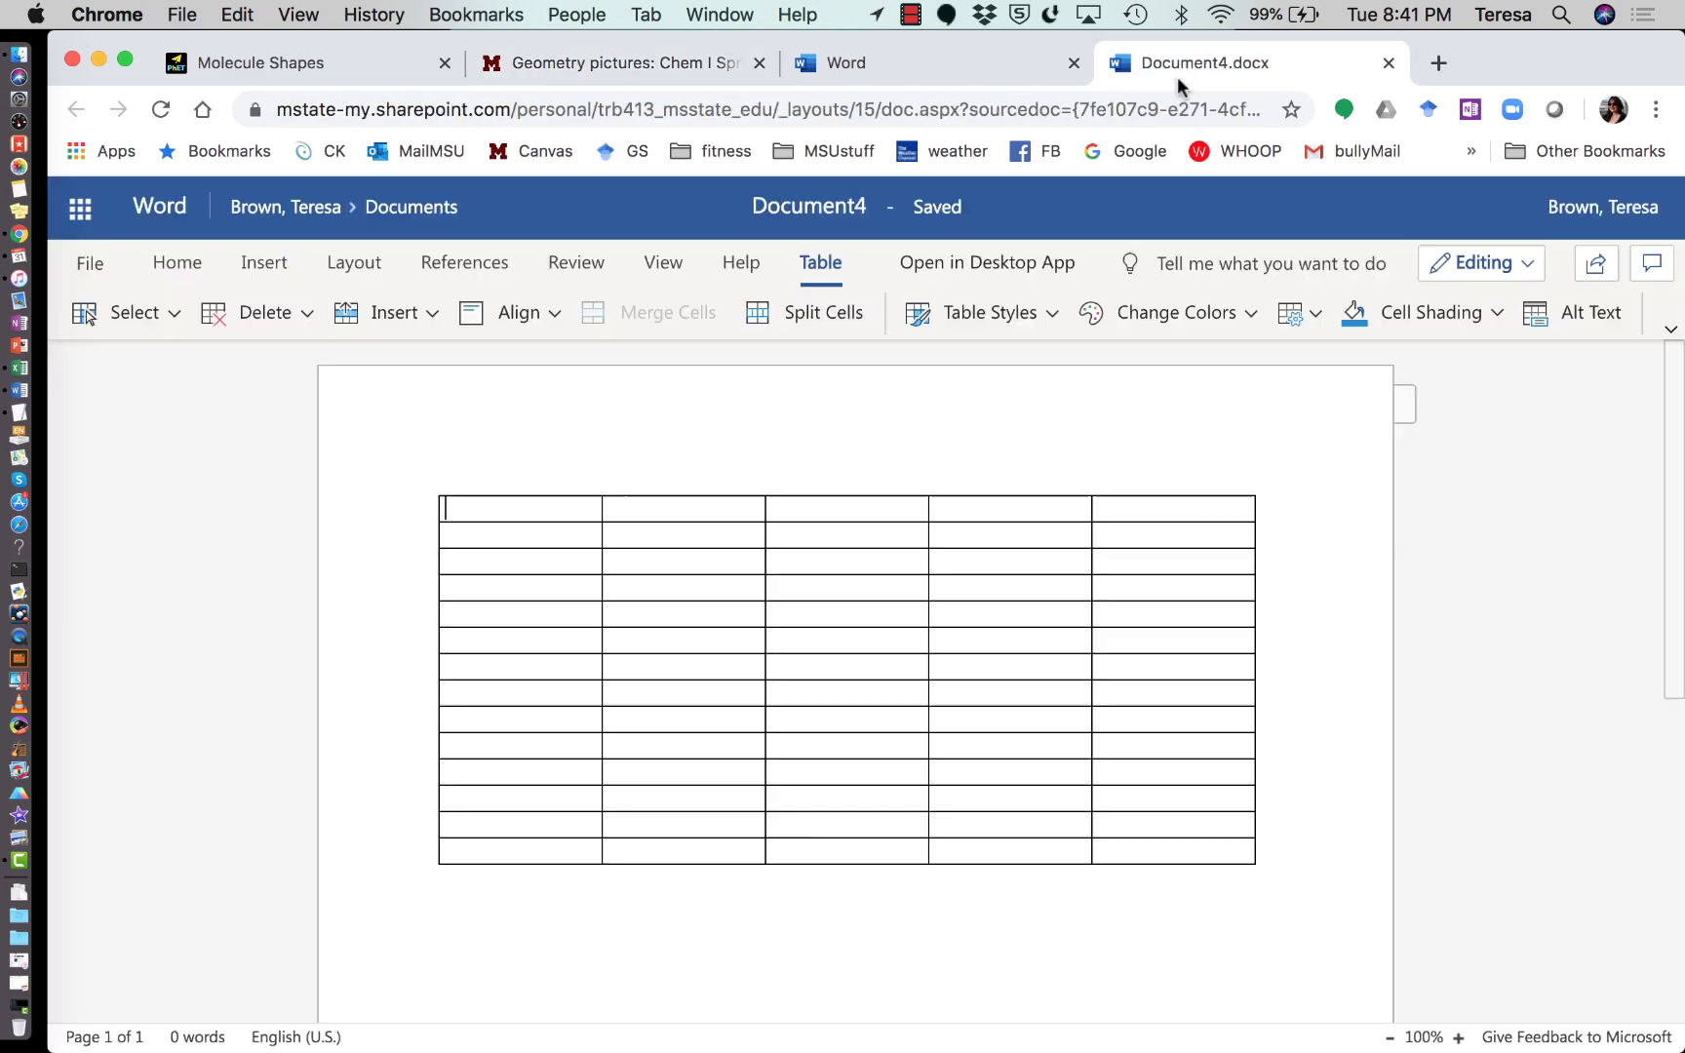
- Paste the Linear picture into row 2, column 2 with Cmd+V after the right-click paste fails
{"action": "right_click", "coordinate": [494, 508]}
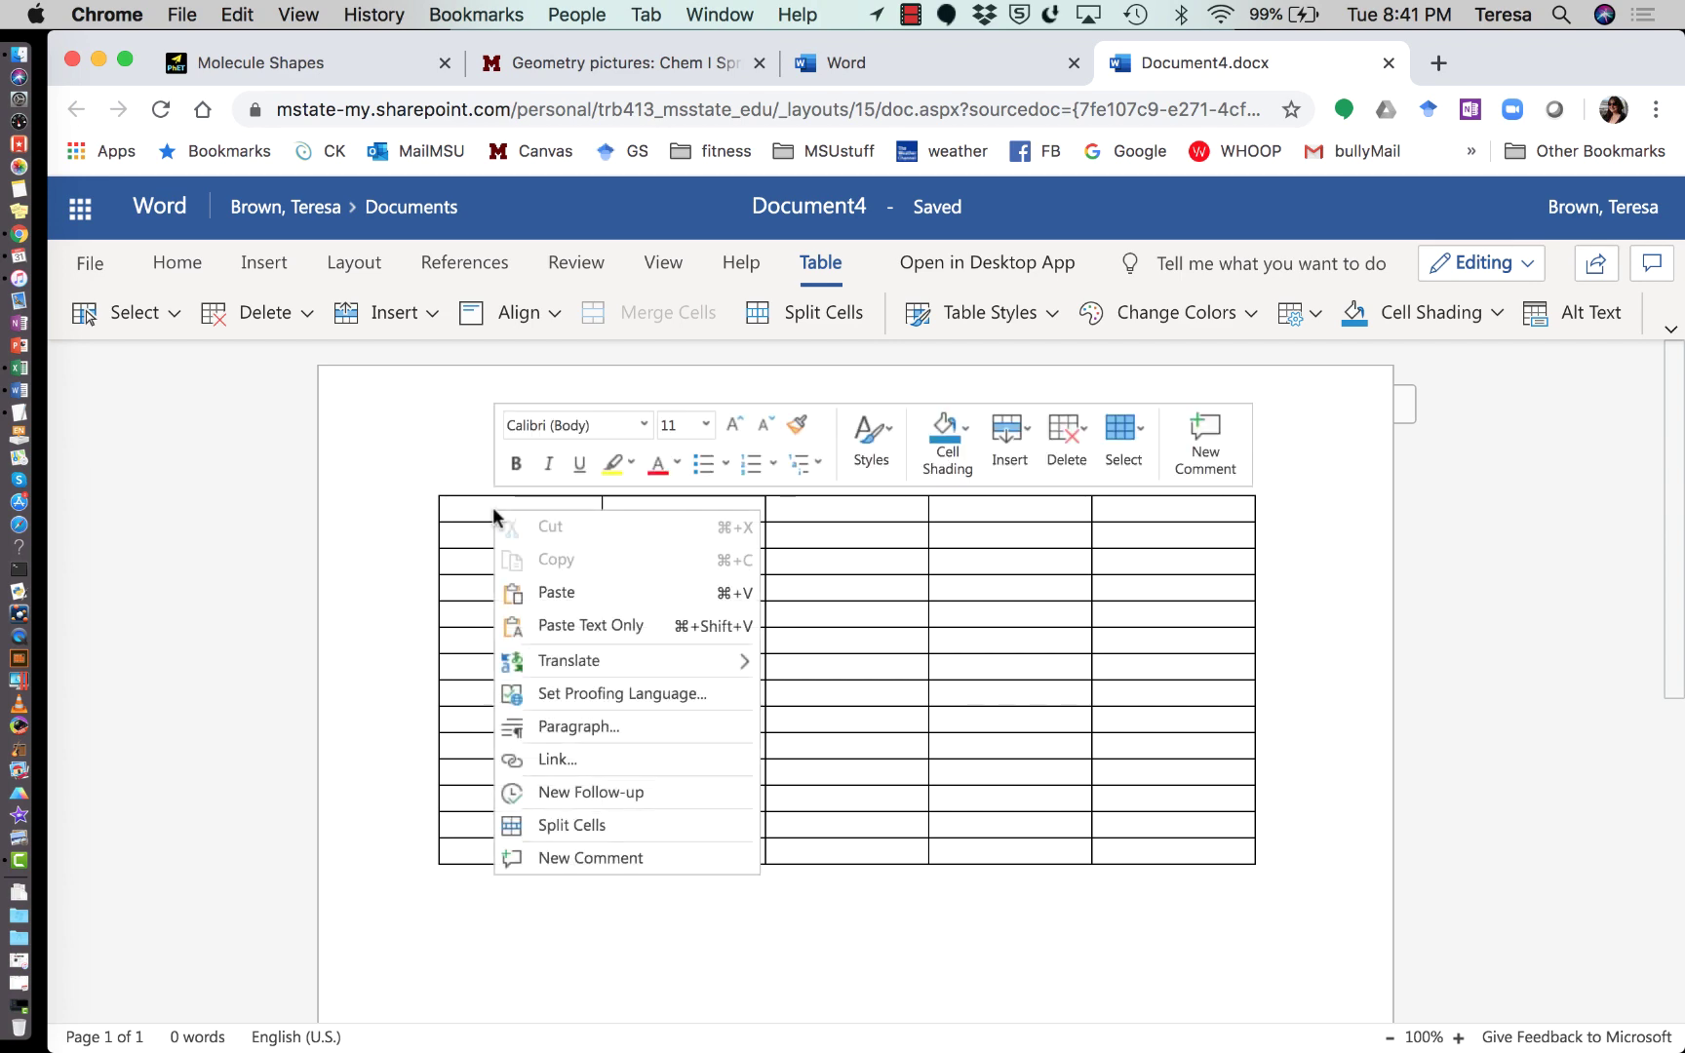
{"action": "left_click", "coordinate": [552, 591]}
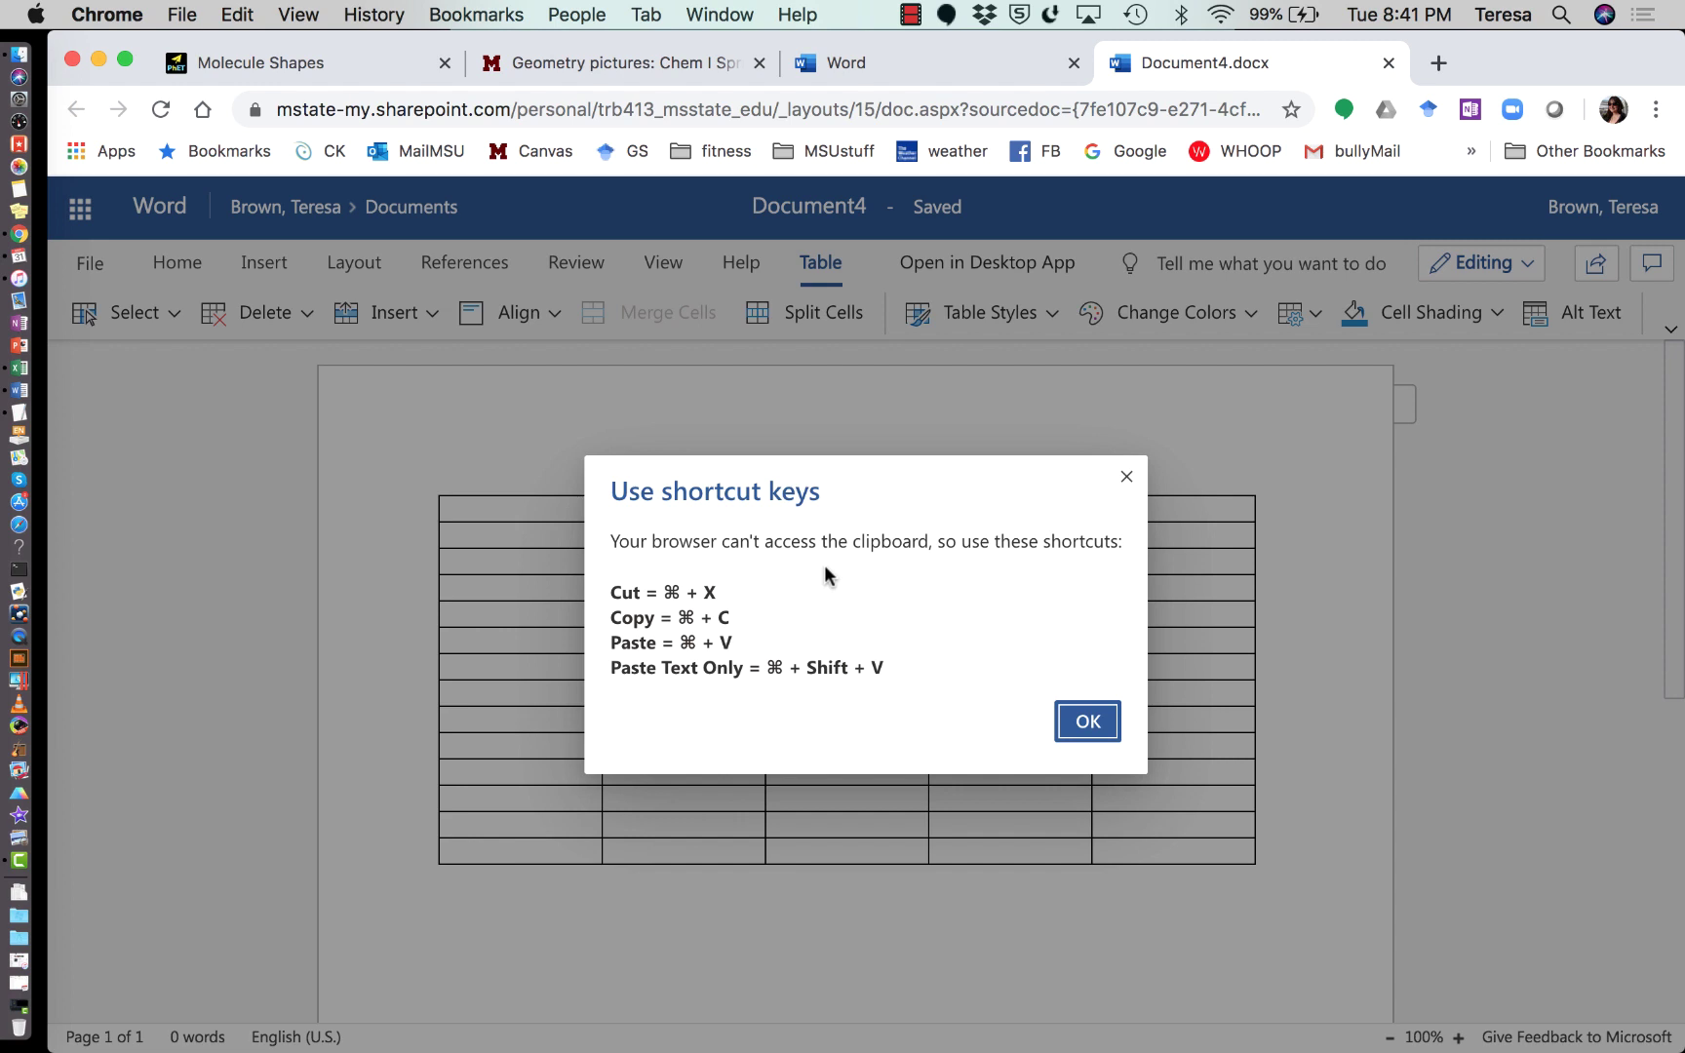
{"action": "left_click", "coordinate": [1127, 477]}
{"action": "left_click", "coordinate": [610, 536]}
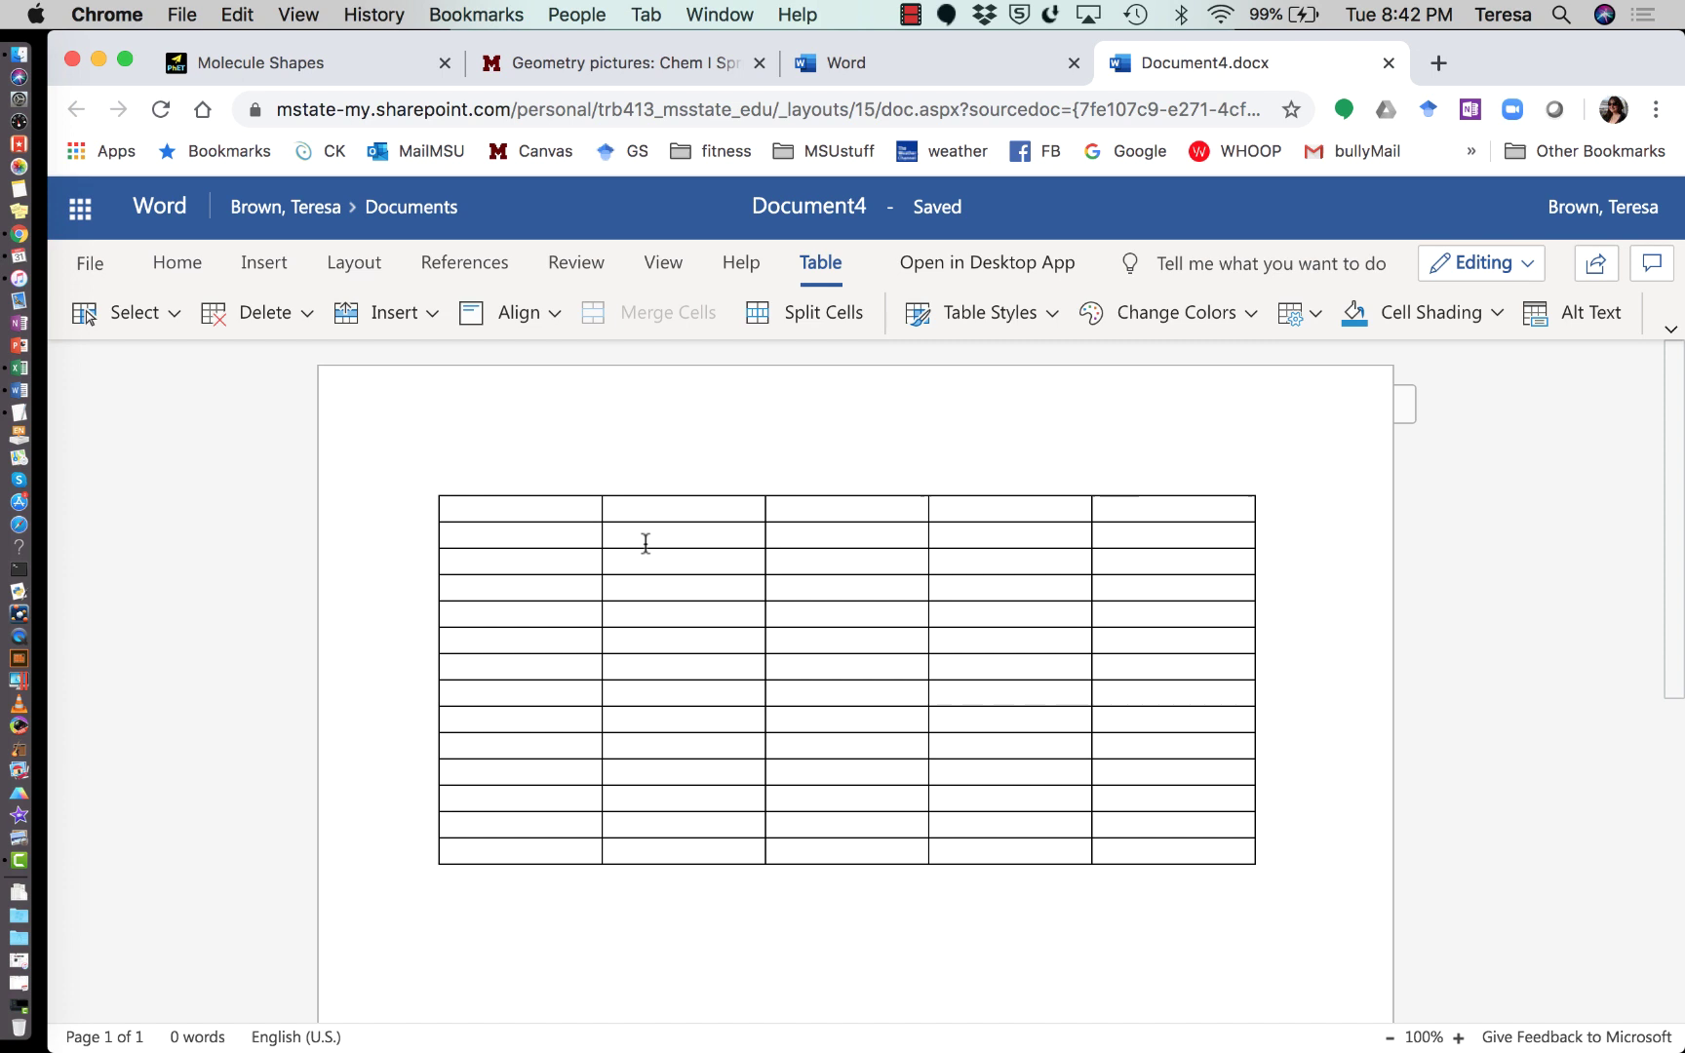
{"action": "key", "text": "super+v"}
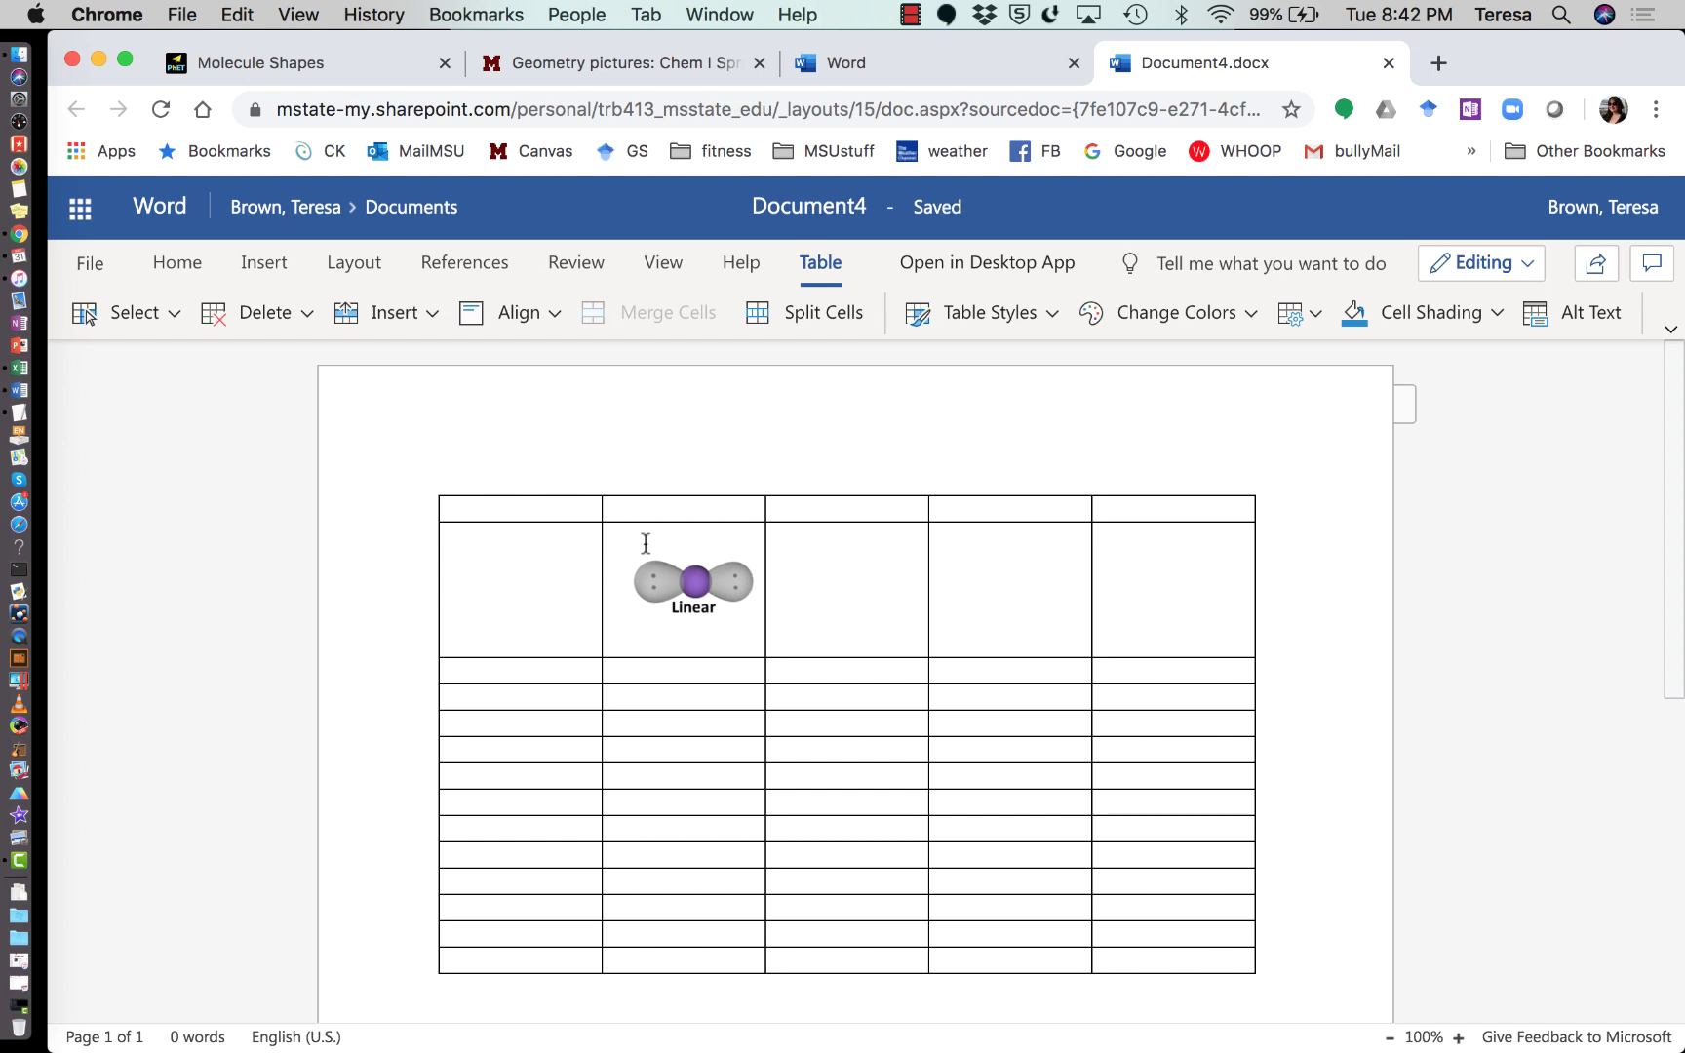
- Select the Linear picture and set its height to 0.5" and width to 1"
{"action": "left_click", "coordinate": [678, 580]}
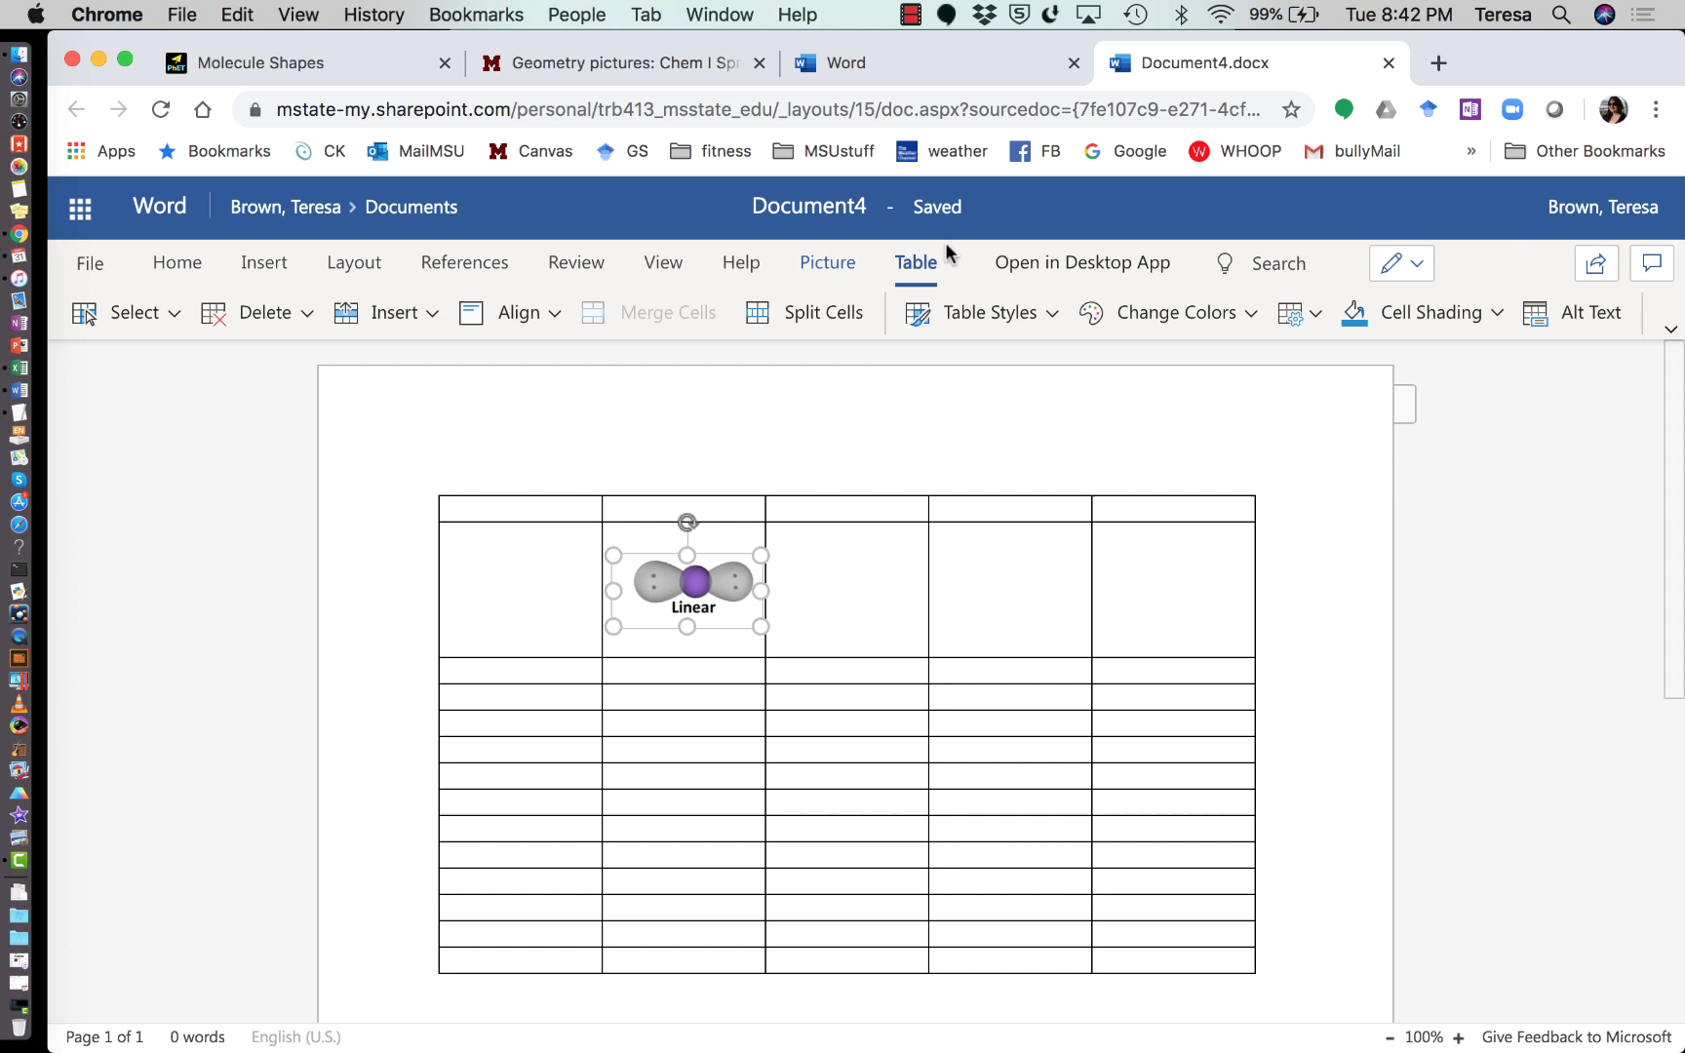
{"action": "left_click", "coordinate": [821, 265]}
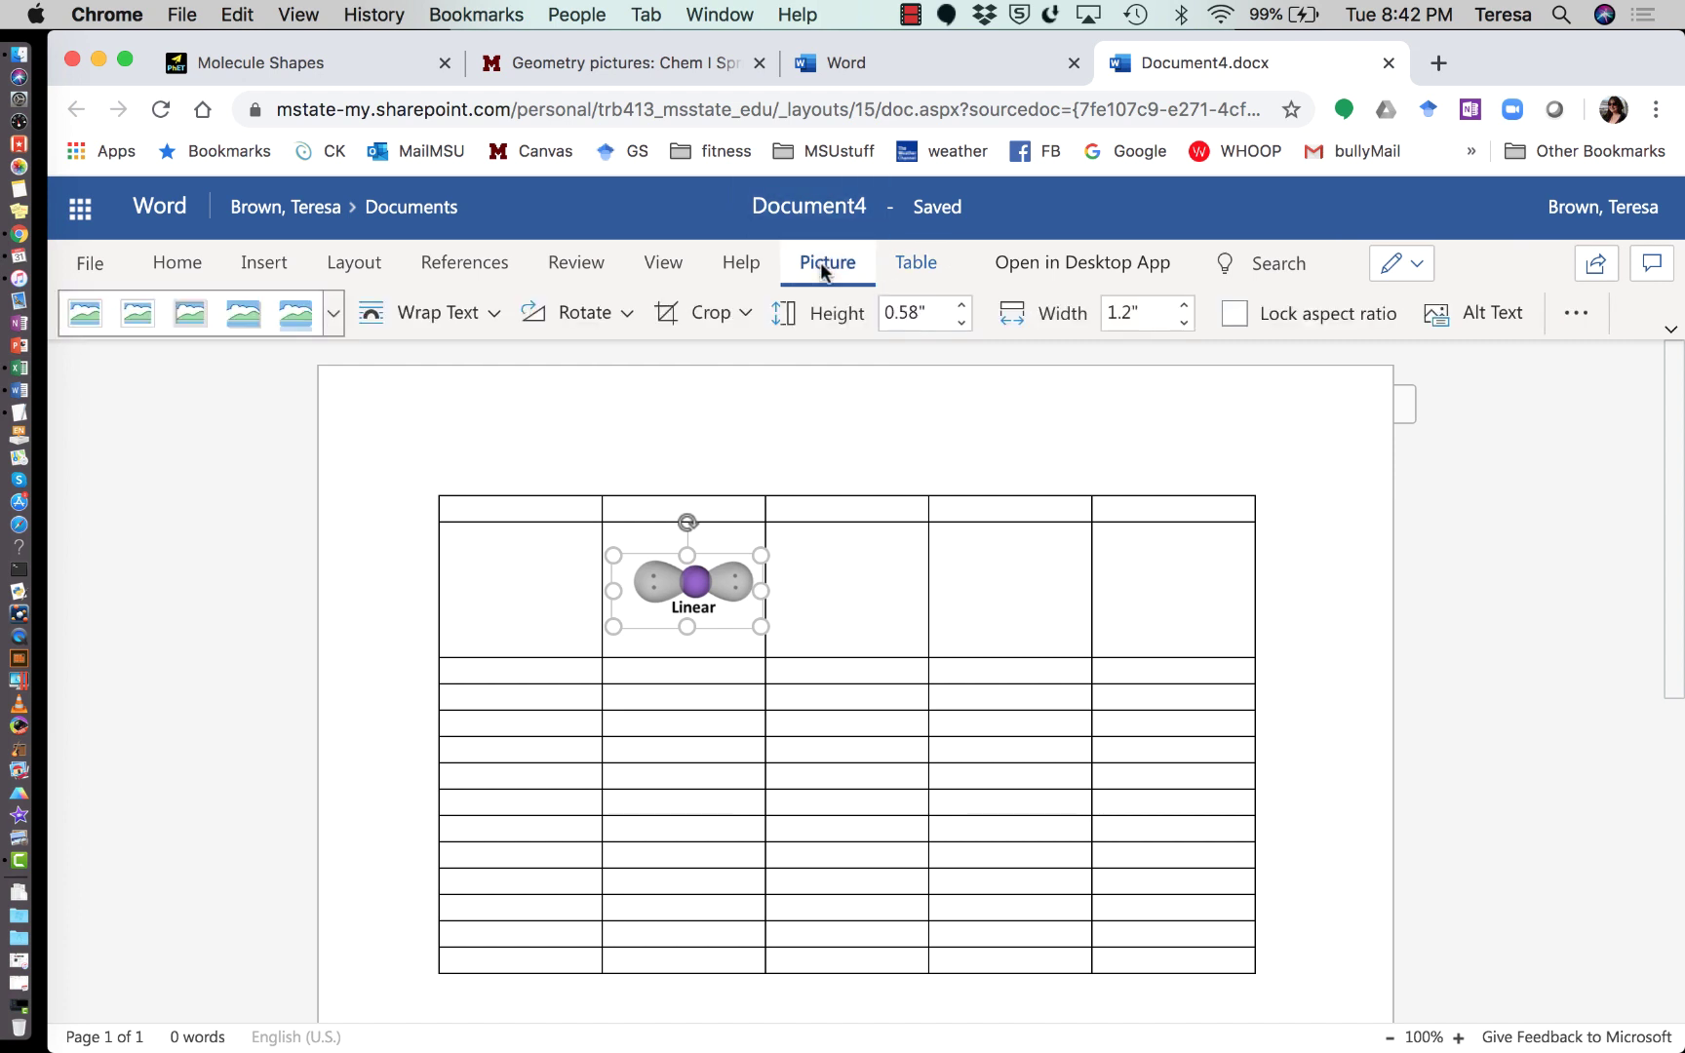
{"action": "left_click", "coordinate": [966, 322]}
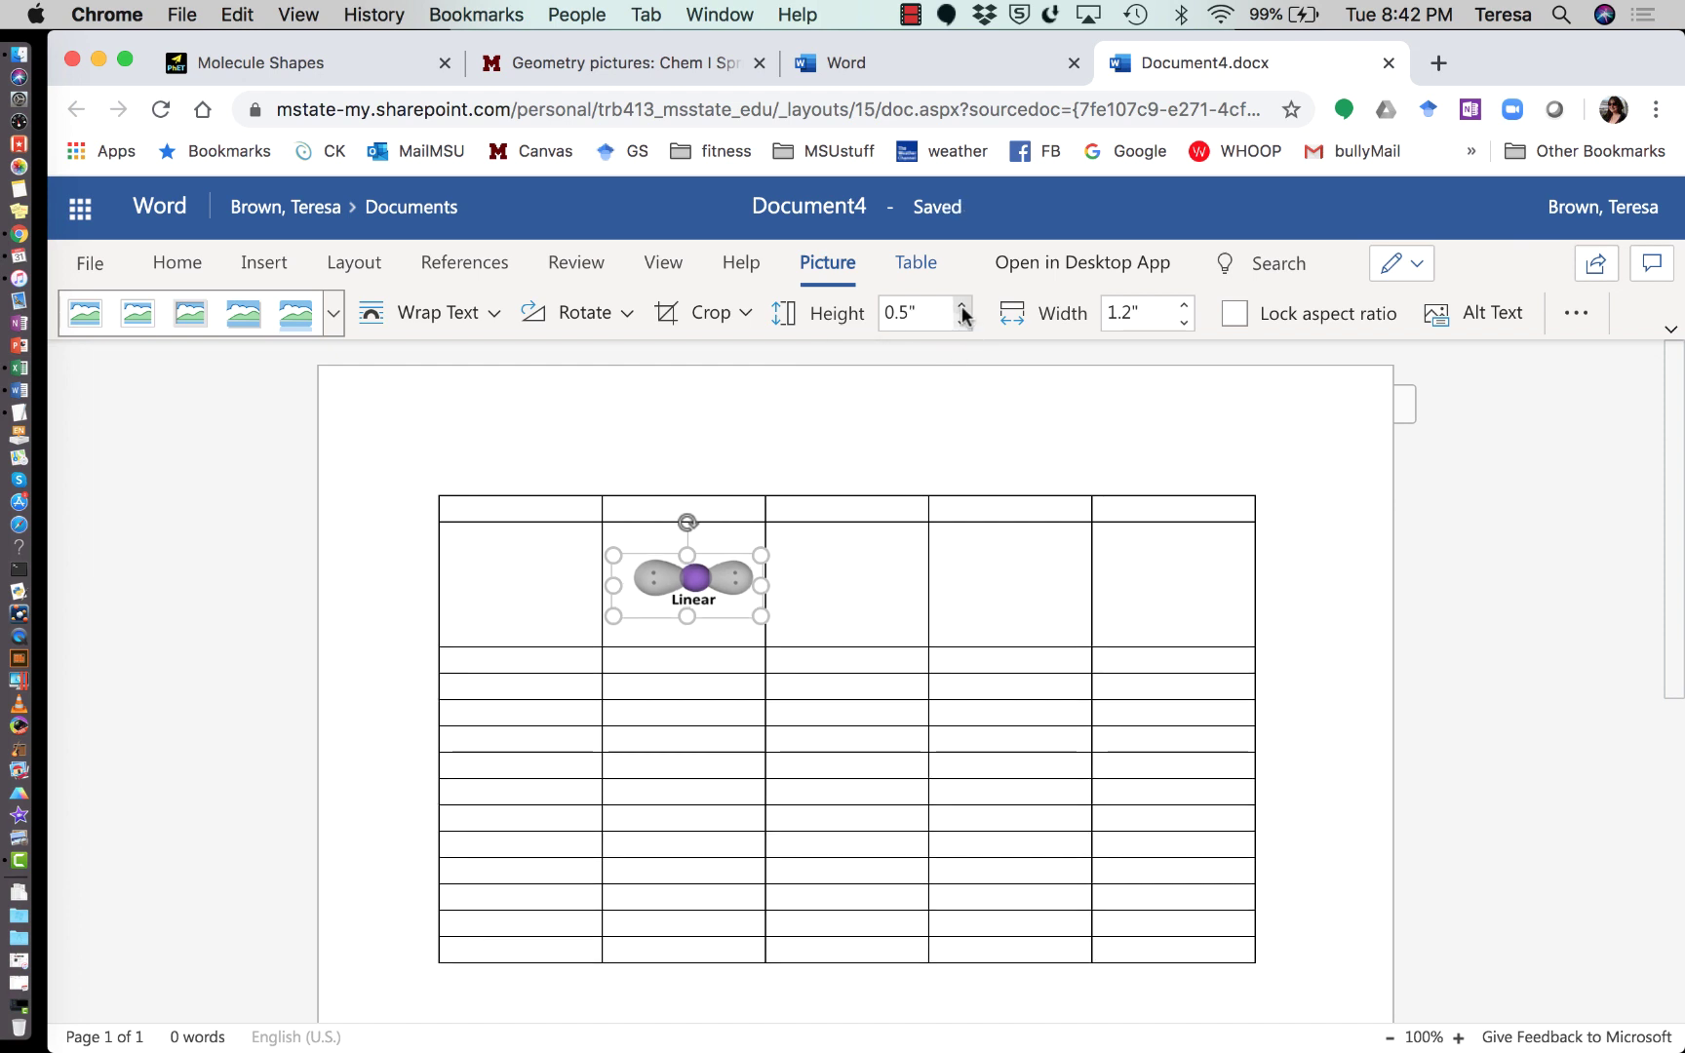
{"action": "left_click", "coordinate": [961, 308]}
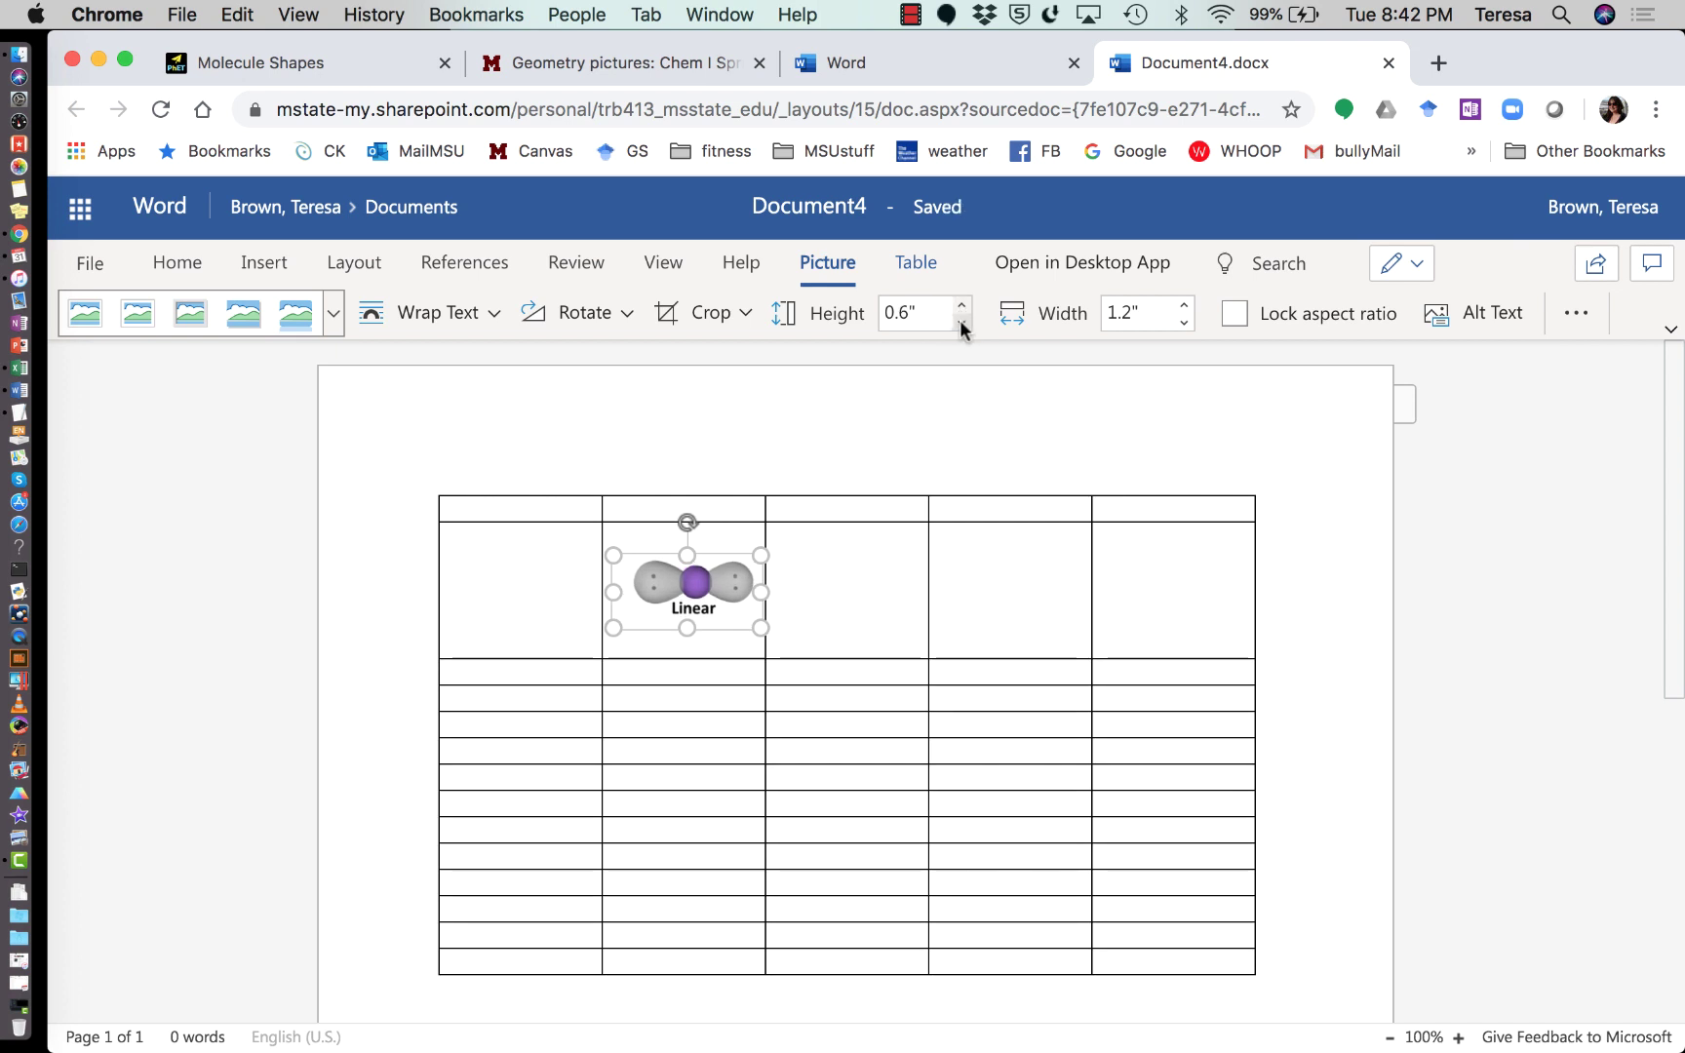
{"action": "left_click", "coordinate": [962, 323]}
{"action": "left_click", "coordinate": [1184, 321]}
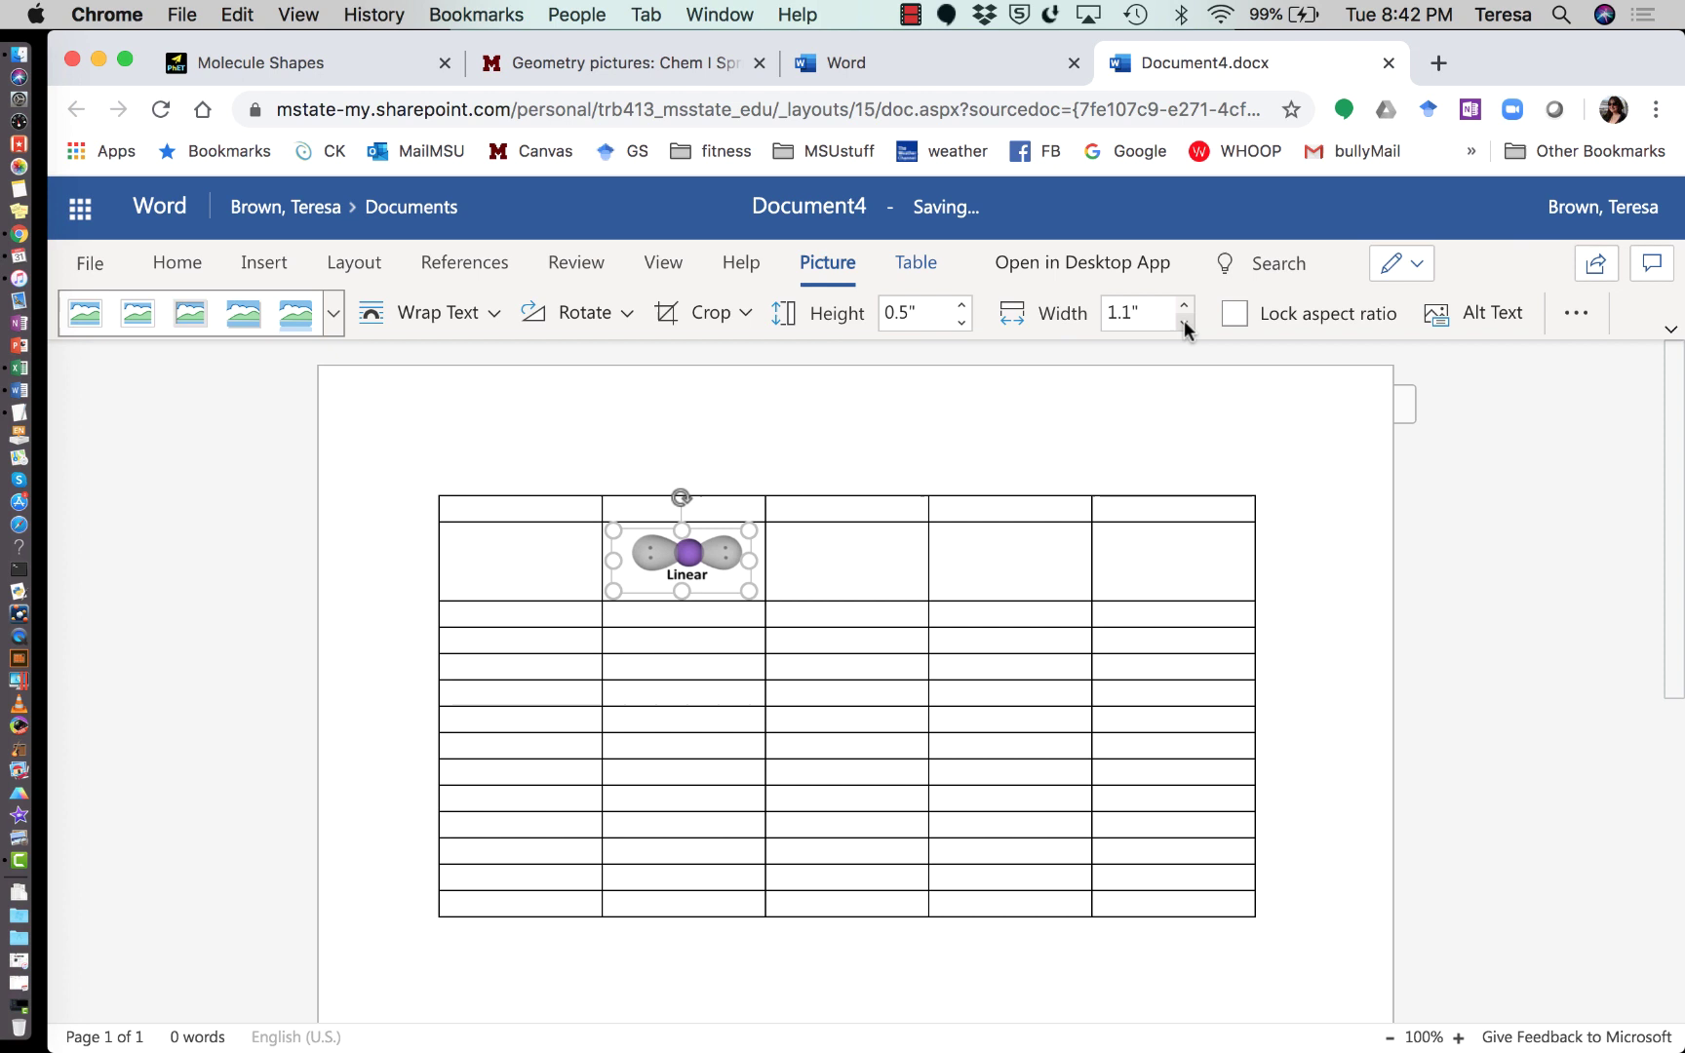
{"action": "left_click", "coordinate": [1183, 322]}
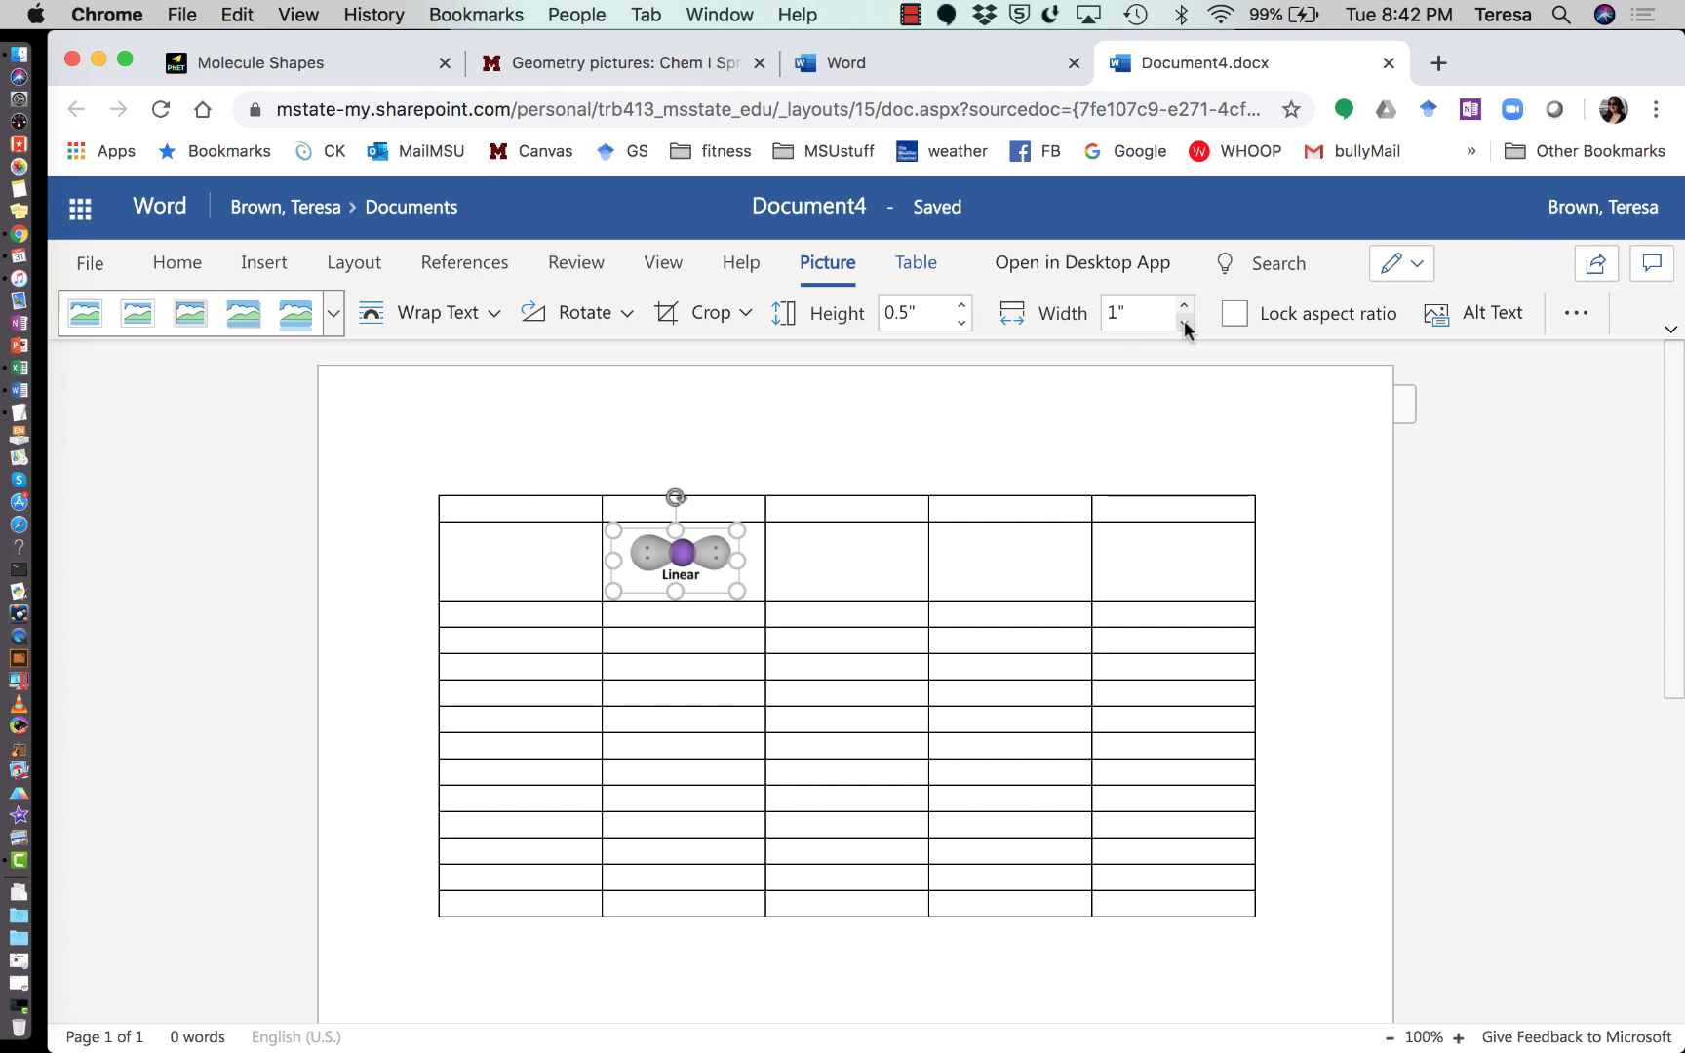
- Lock the picture's aspect ratio, then step its height back down to 0.5"
{"action": "left_click", "coordinate": [1235, 318]}
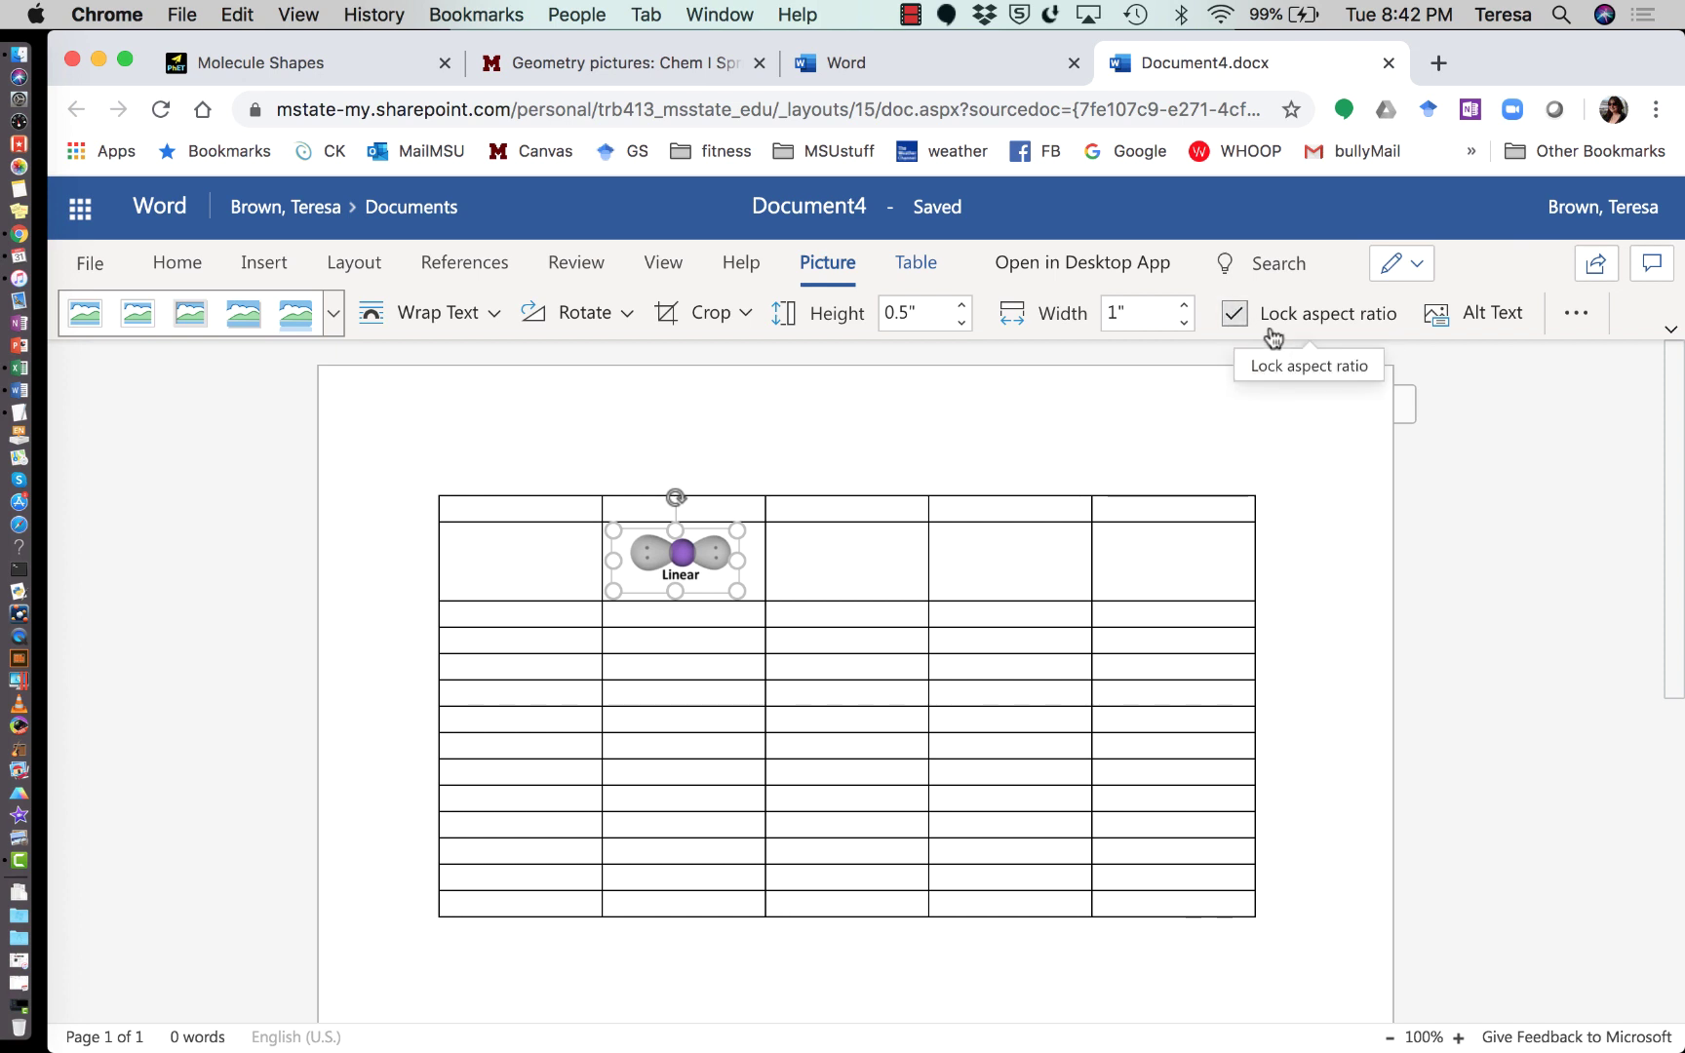
{"action": "left_click", "coordinate": [964, 305]}
{"action": "left_click", "coordinate": [963, 305]}
{"action": "left_click", "coordinate": [963, 305]}
{"action": "left_click", "coordinate": [963, 305]}
{"action": "left_click", "coordinate": [964, 306]}
{"action": "left_click", "coordinate": [964, 305]}
{"action": "left_click", "coordinate": [964, 305]}
{"action": "left_click", "coordinate": [963, 305]}
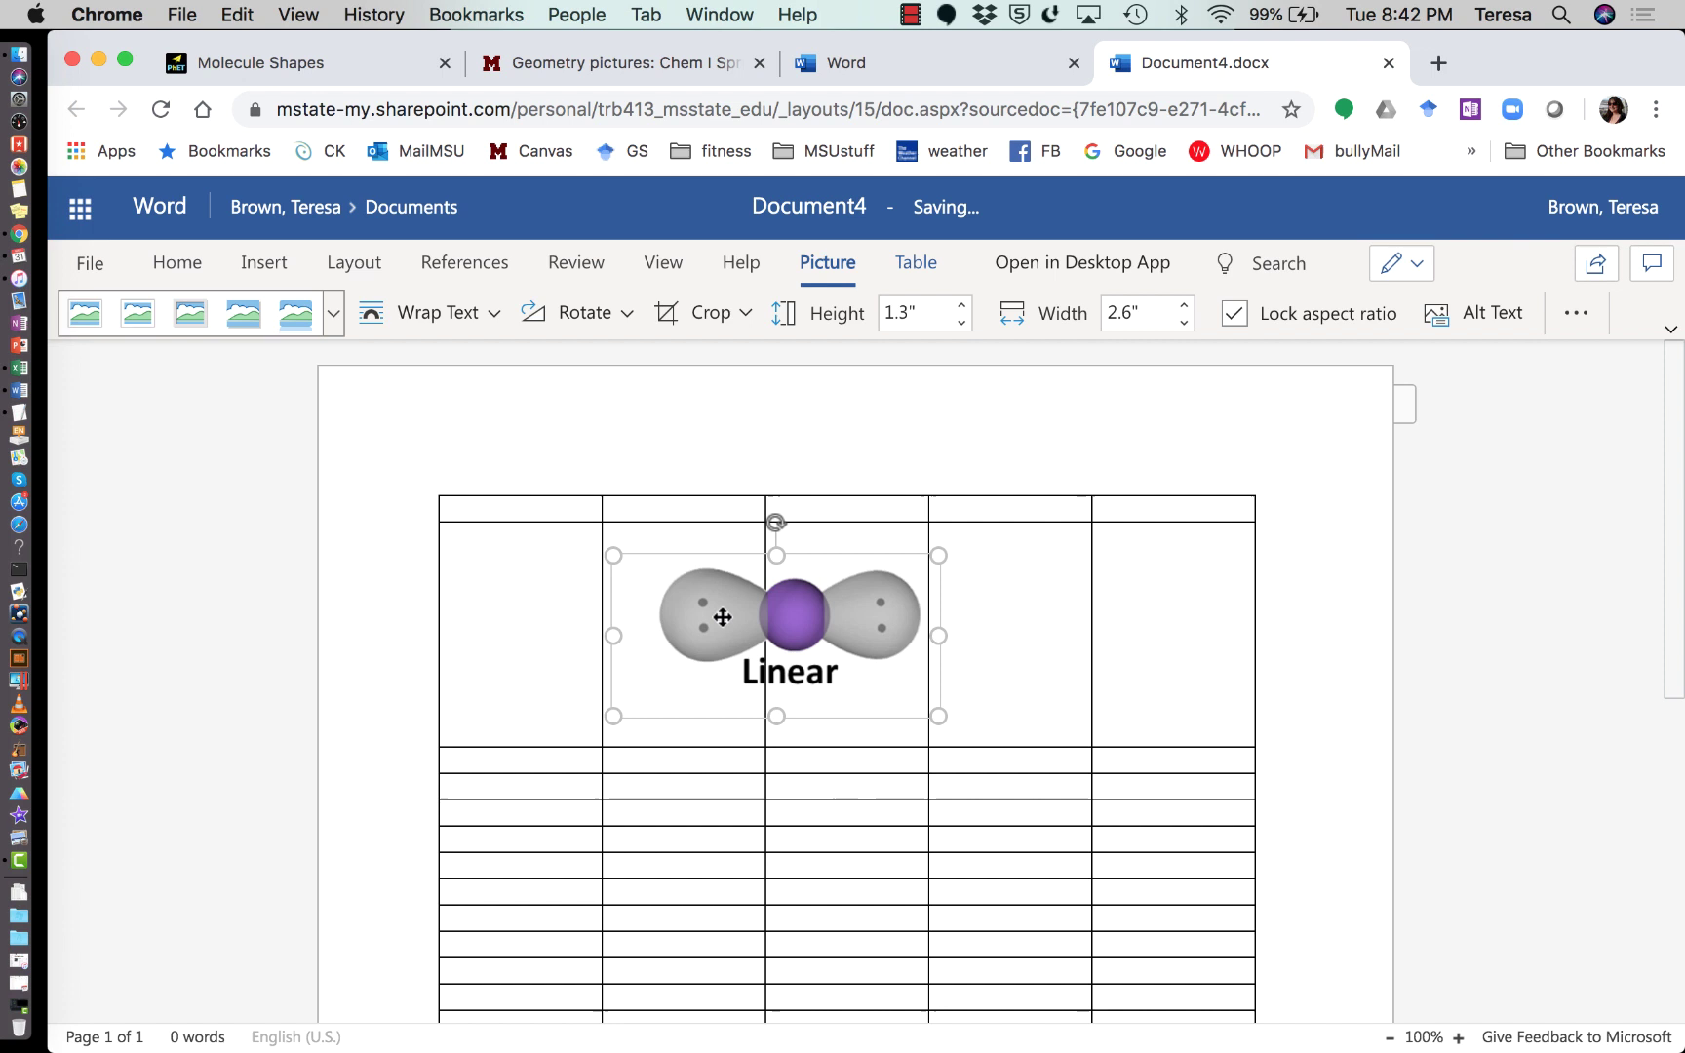
{"action": "left_click", "coordinate": [960, 323]}
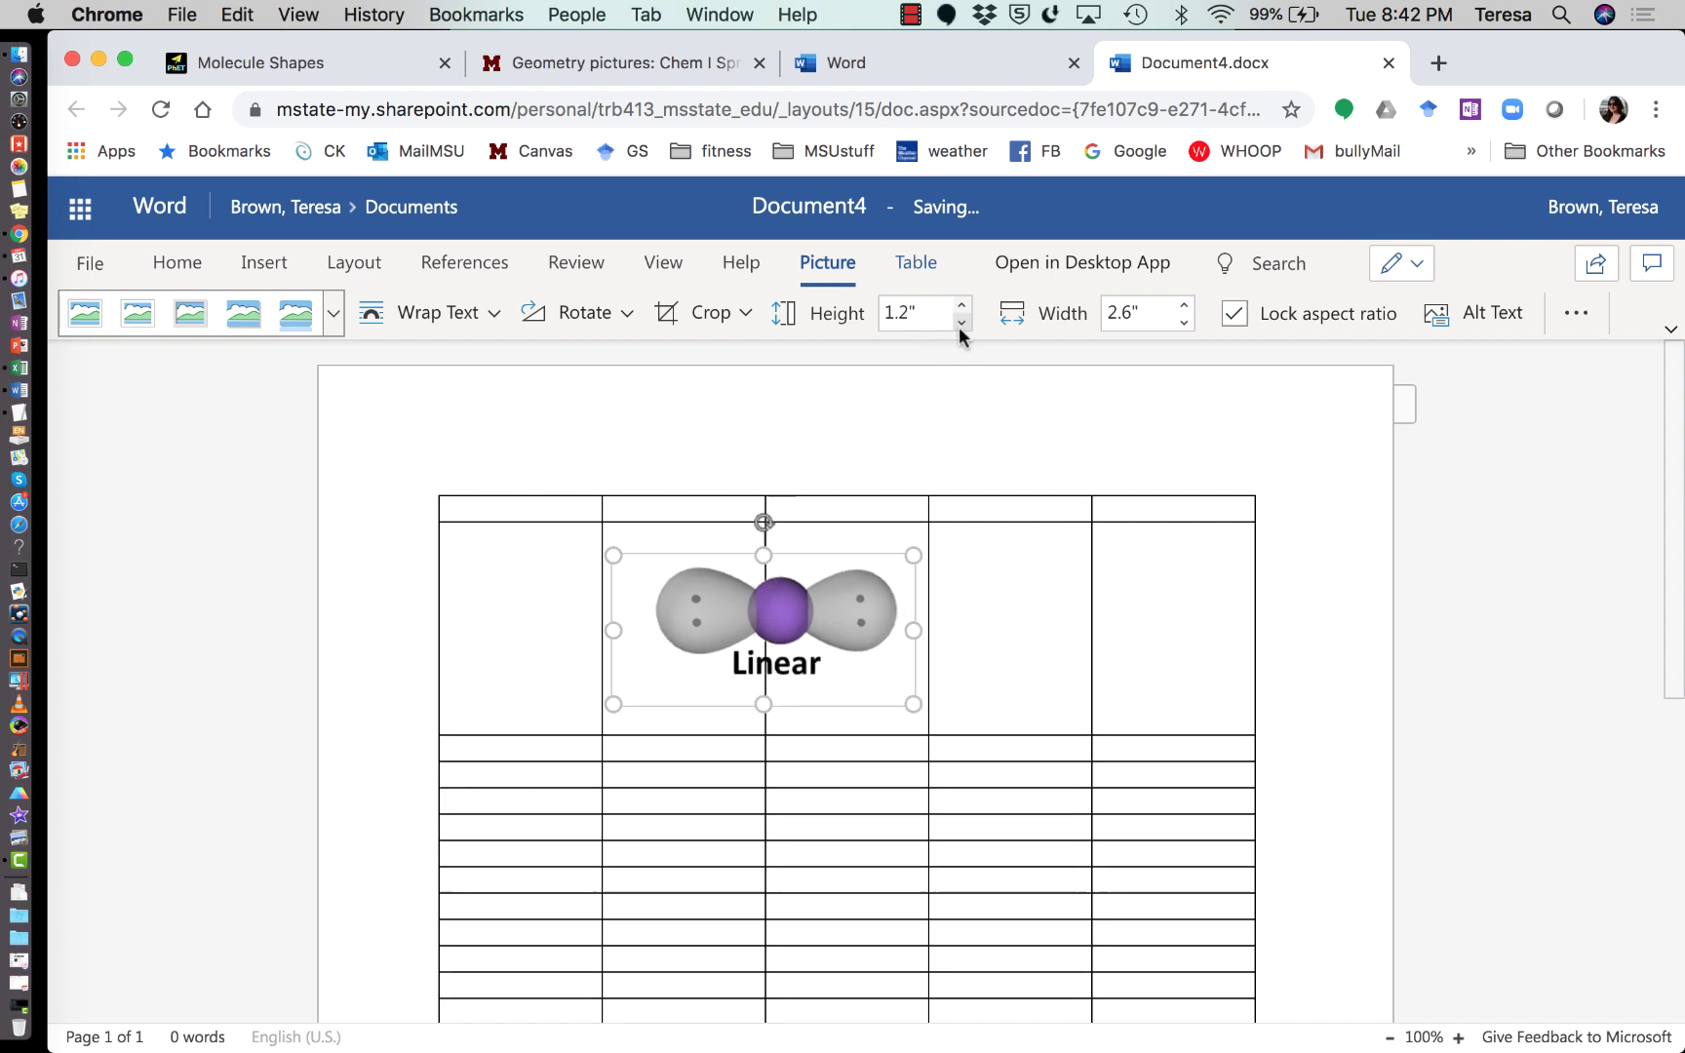
{"action": "left_click", "coordinate": [960, 323]}
{"action": "left_click", "coordinate": [960, 323]}
{"action": "left_click", "coordinate": [960, 322]}
{"action": "left_click", "coordinate": [960, 323]}
{"action": "left_click", "coordinate": [961, 323]}
{"action": "left_click", "coordinate": [961, 322]}
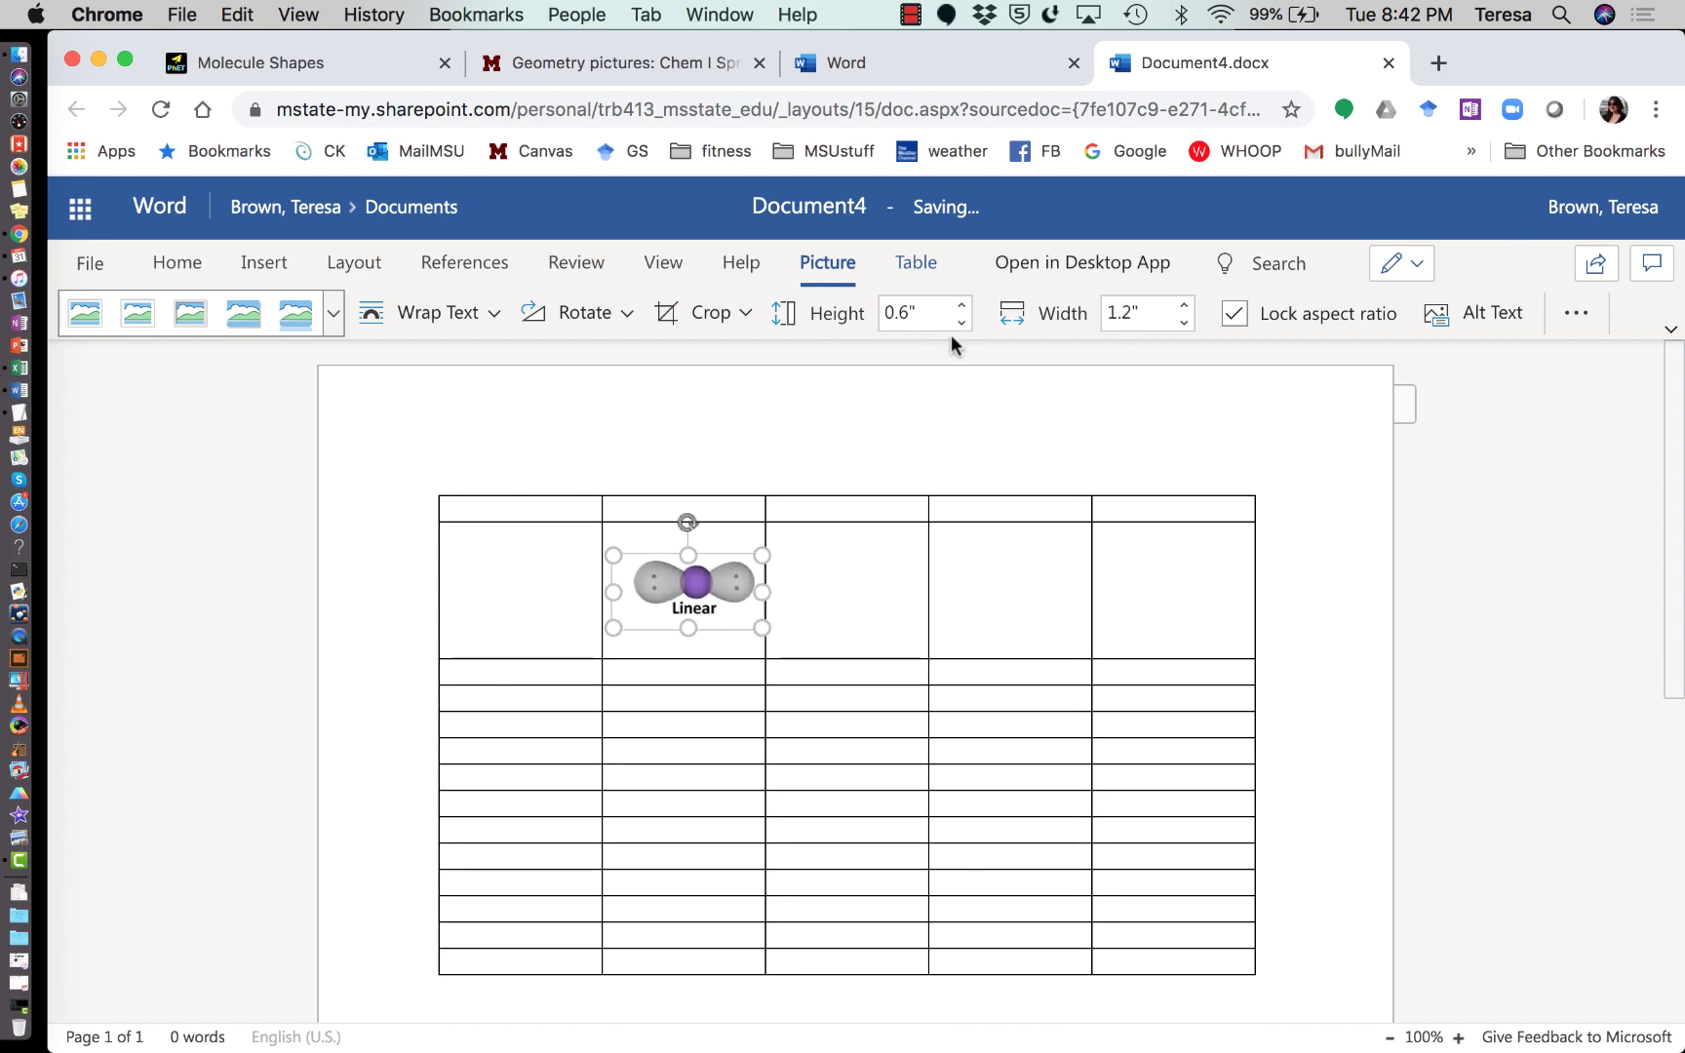
{"action": "left_click", "coordinate": [961, 323]}
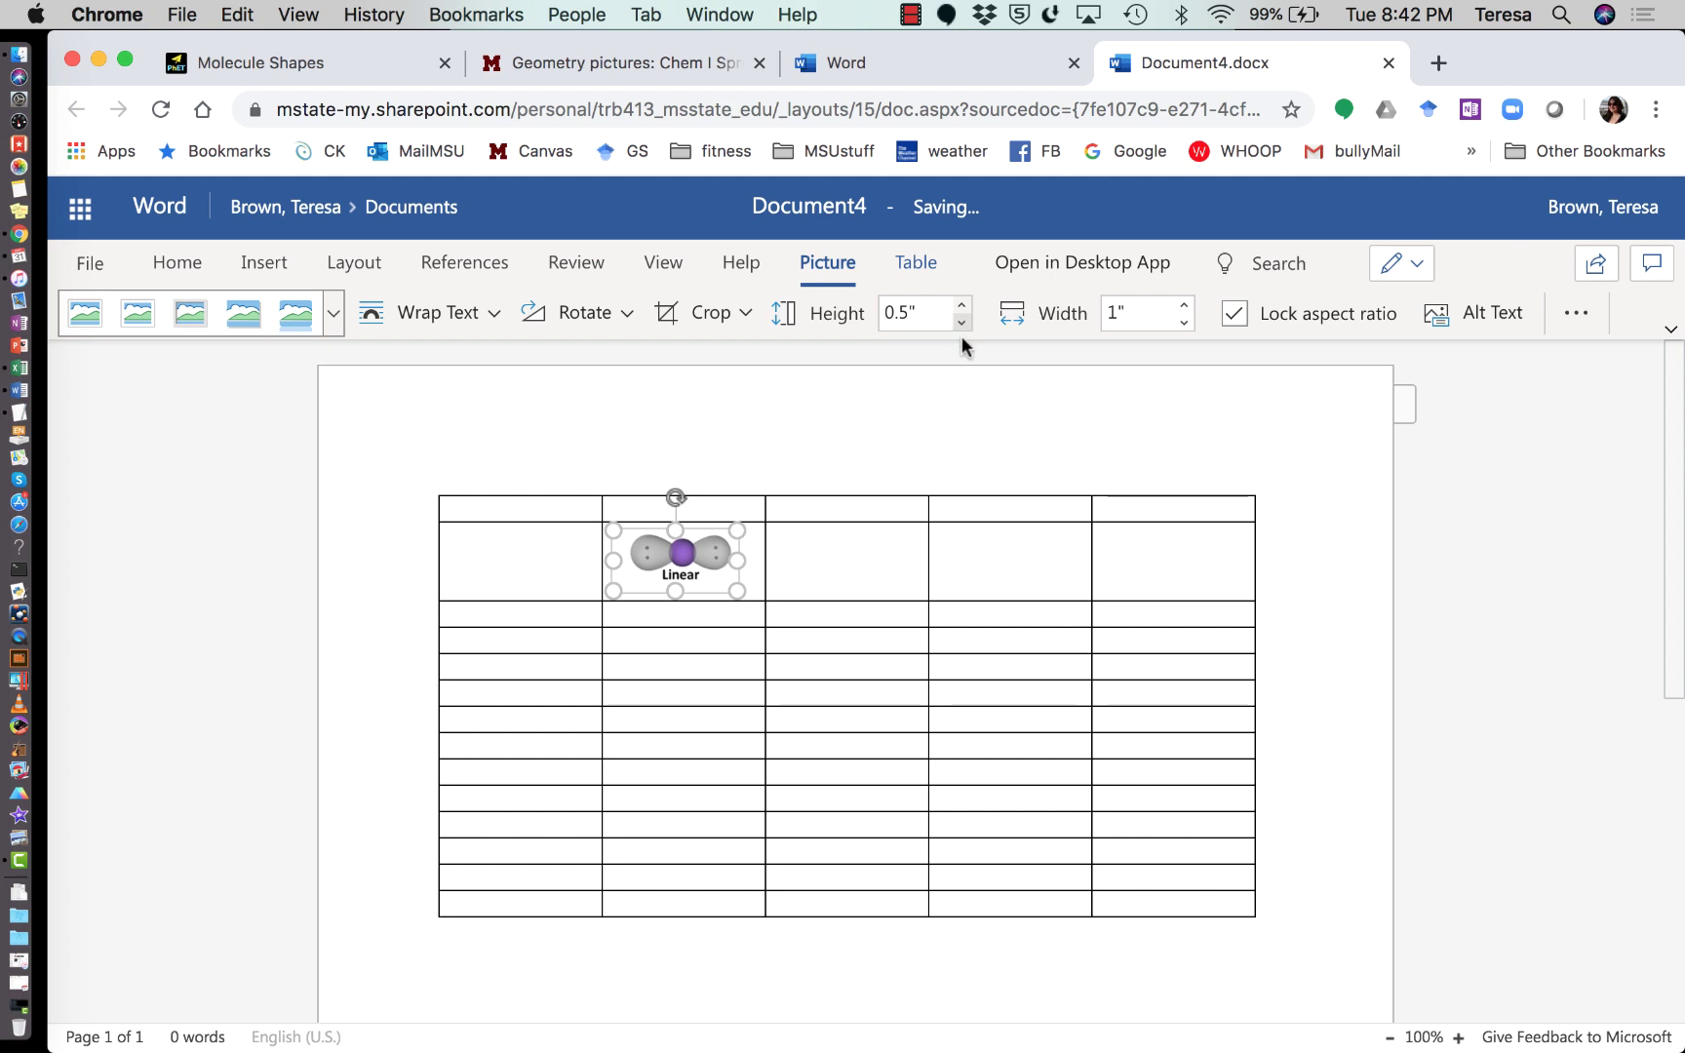
{"action": "left_click", "coordinate": [851, 566]}
{"action": "left_click", "coordinate": [534, 505]}
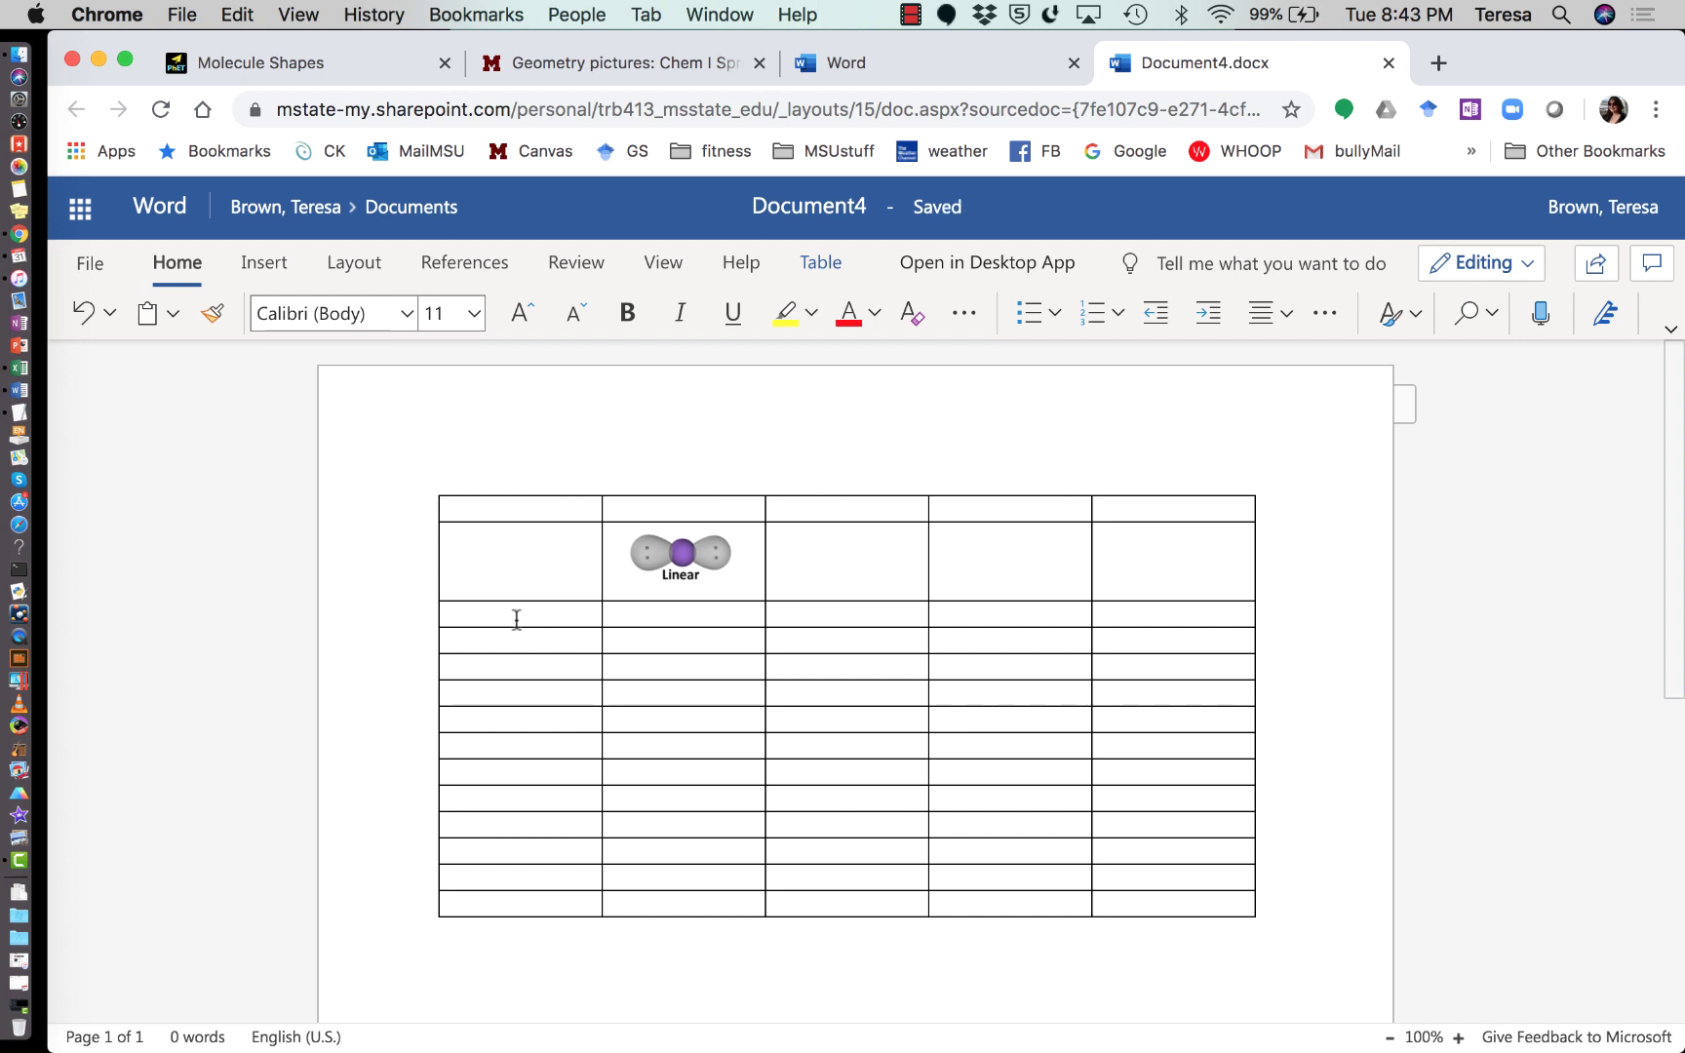
{"action": "left_click_drag", "start_coordinate": [515, 619], "coordinate": [515, 662]}
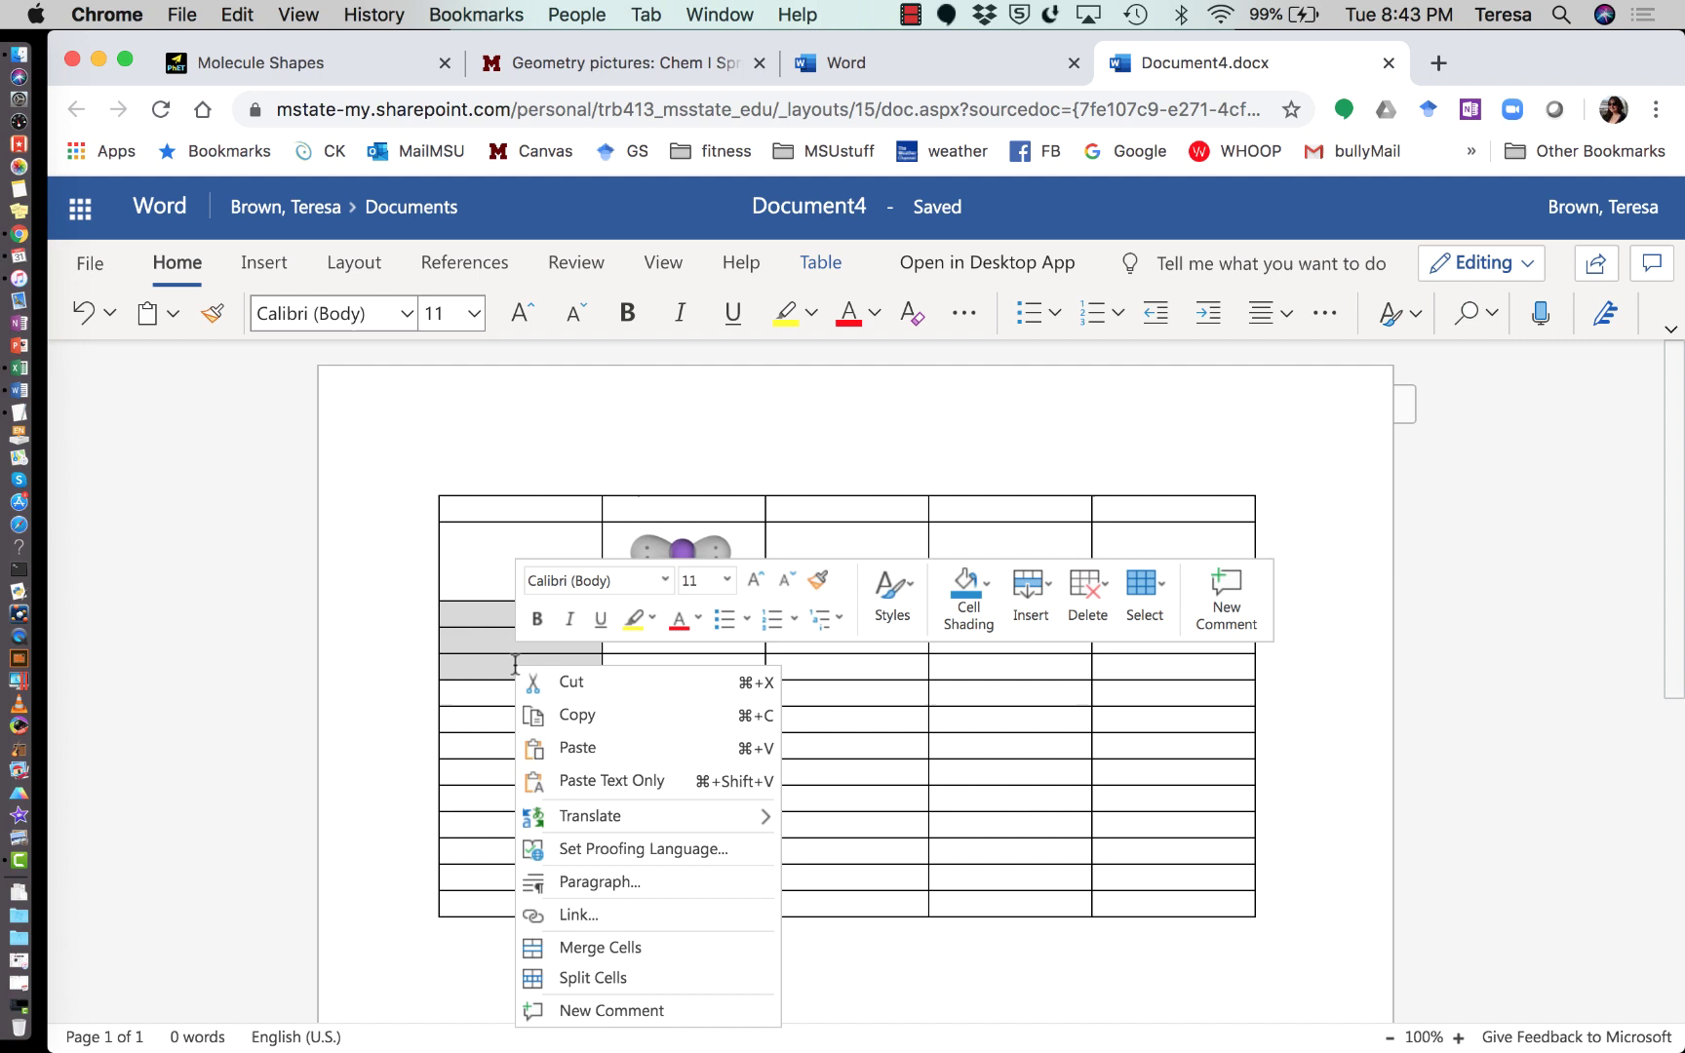
{"action": "left_click", "coordinate": [623, 947]}
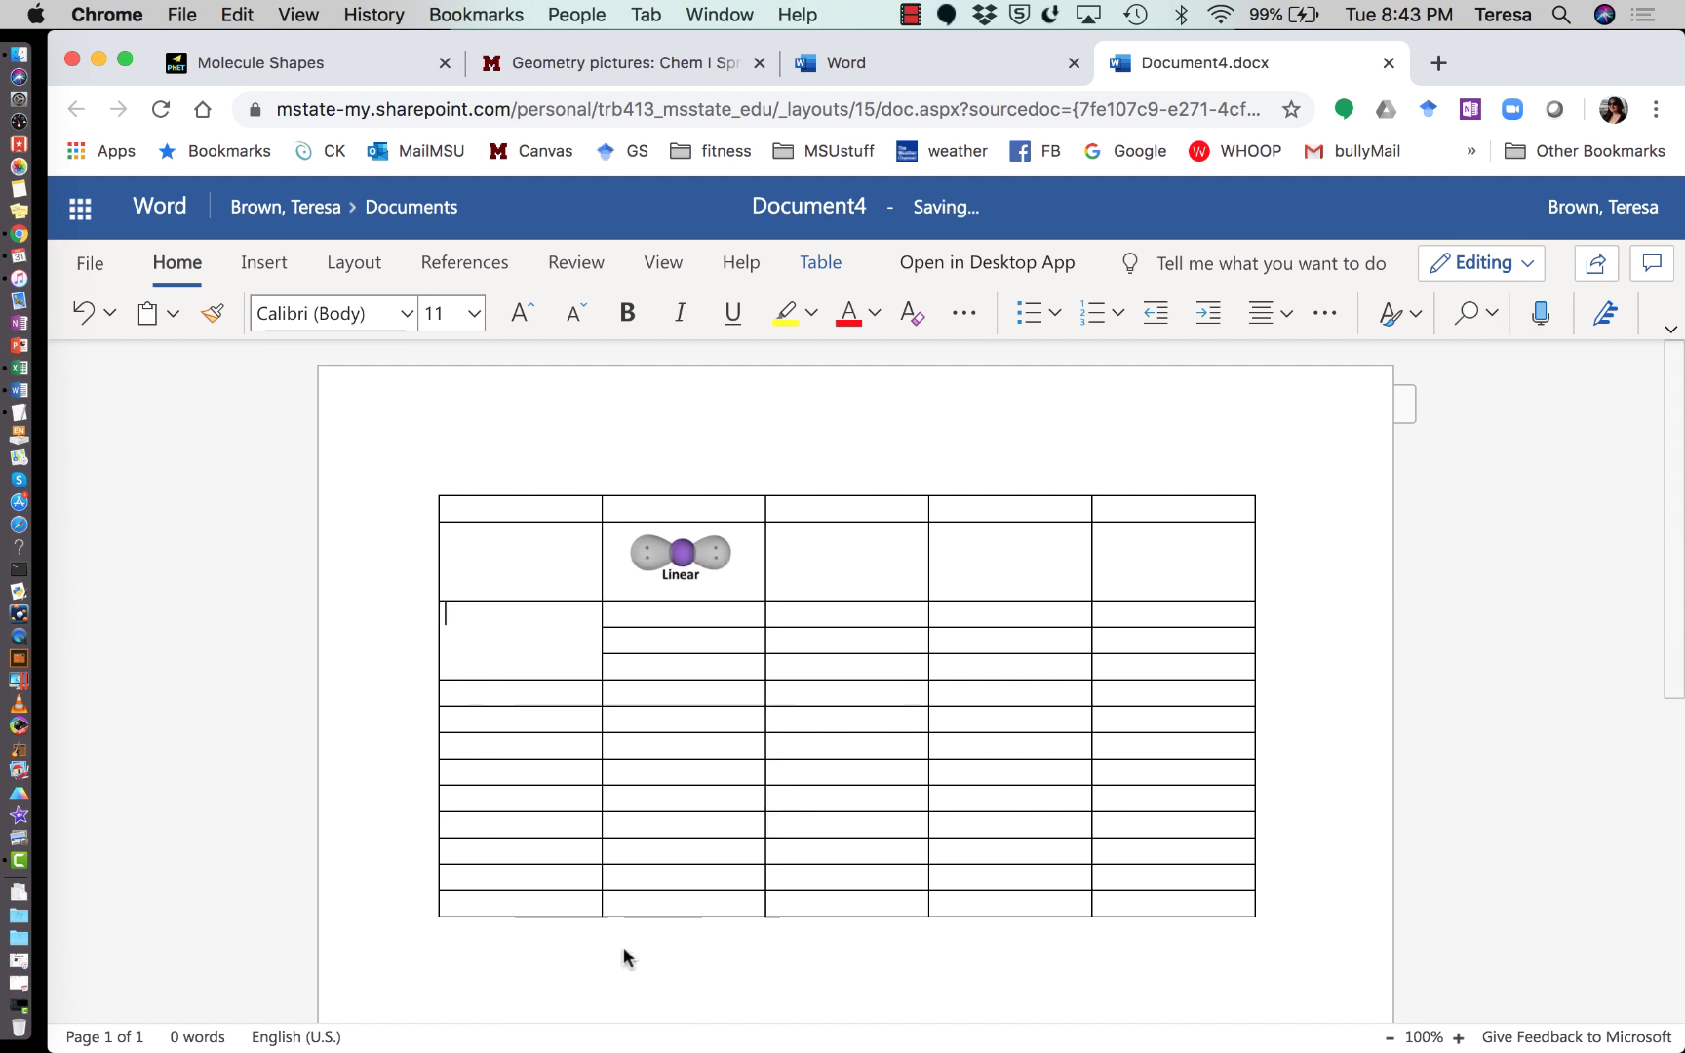
{"action": "left_click_drag", "start_coordinate": [516, 701], "coordinate": [499, 895]}
{"action": "right_click", "coordinate": [499, 895]}
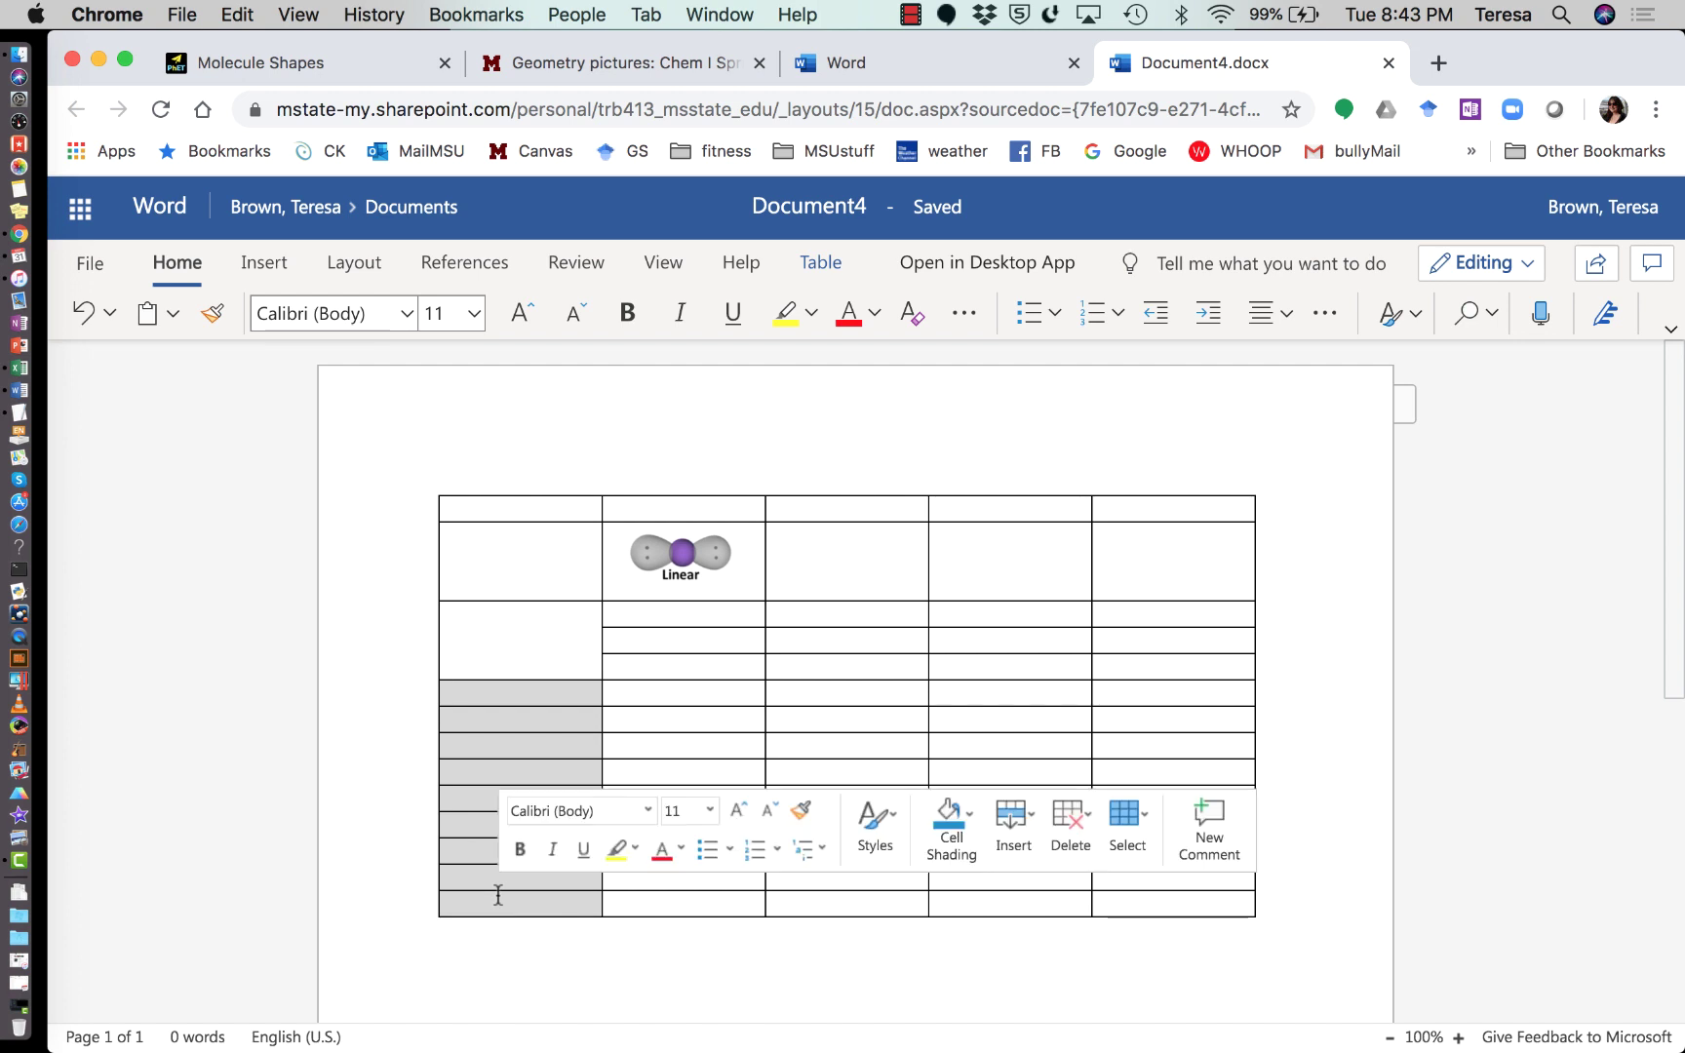
{"action": "left_click", "coordinate": [598, 817]}
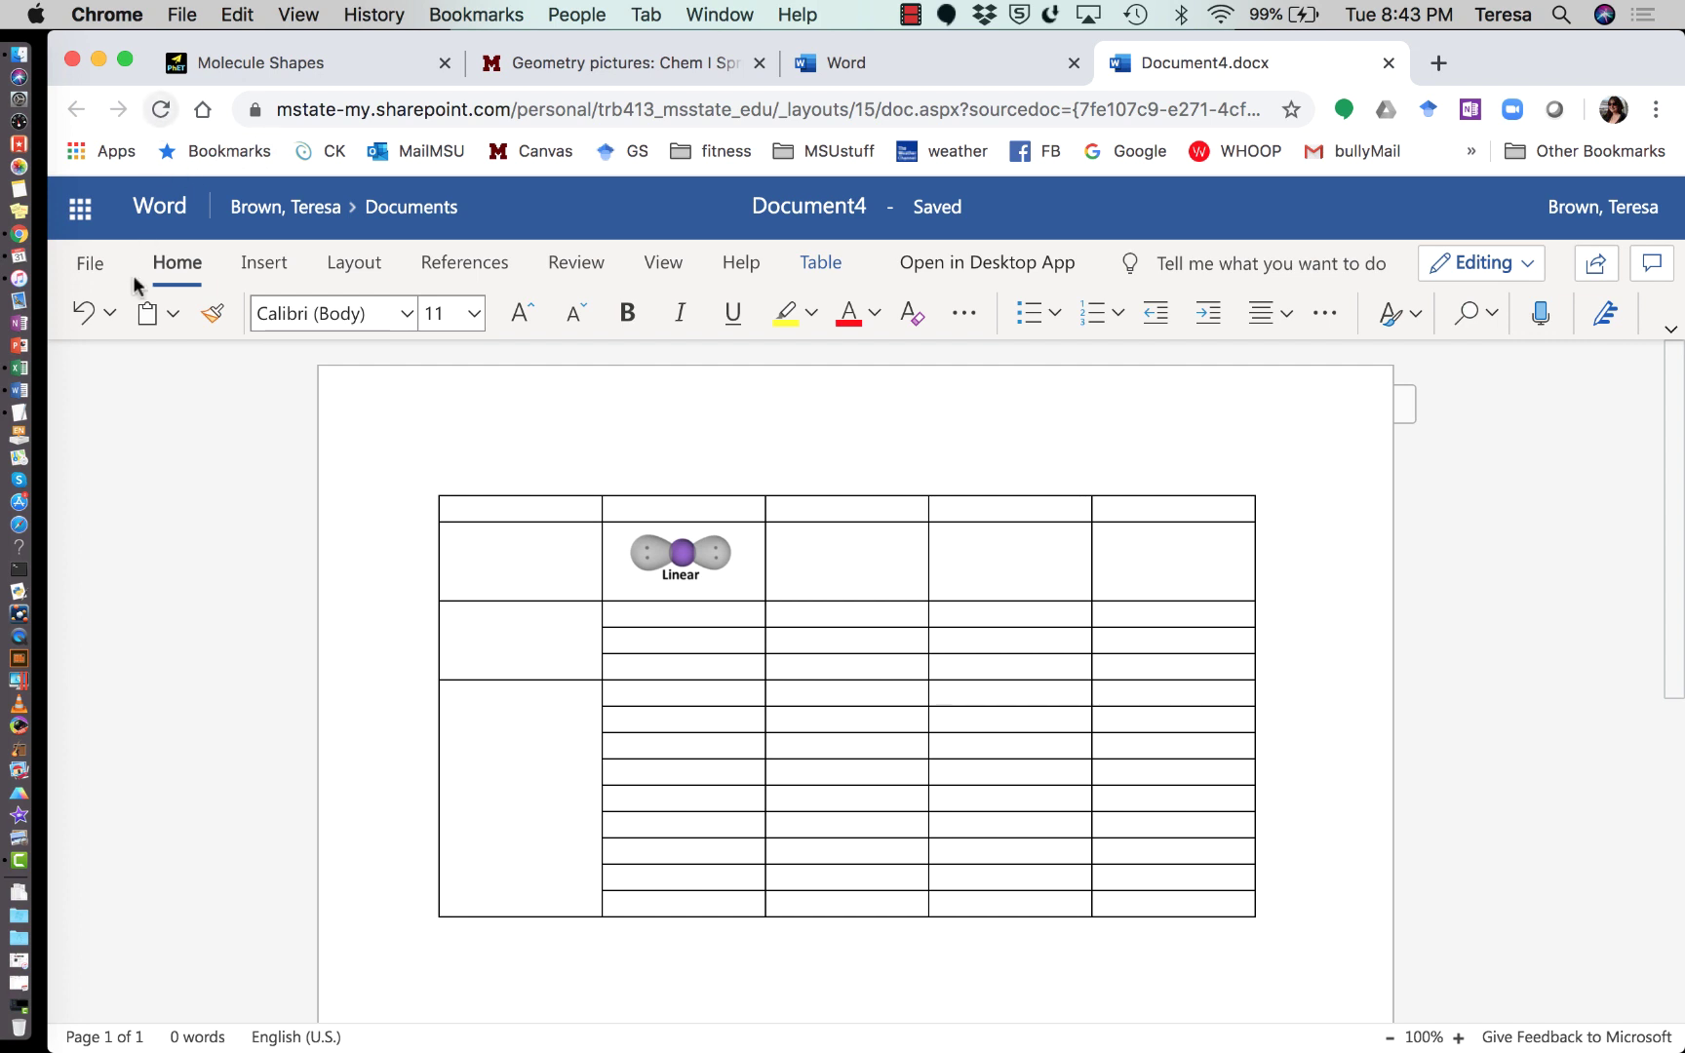
{"action": "left_click", "coordinate": [92, 312]}
{"action": "left_click", "coordinate": [92, 311]}
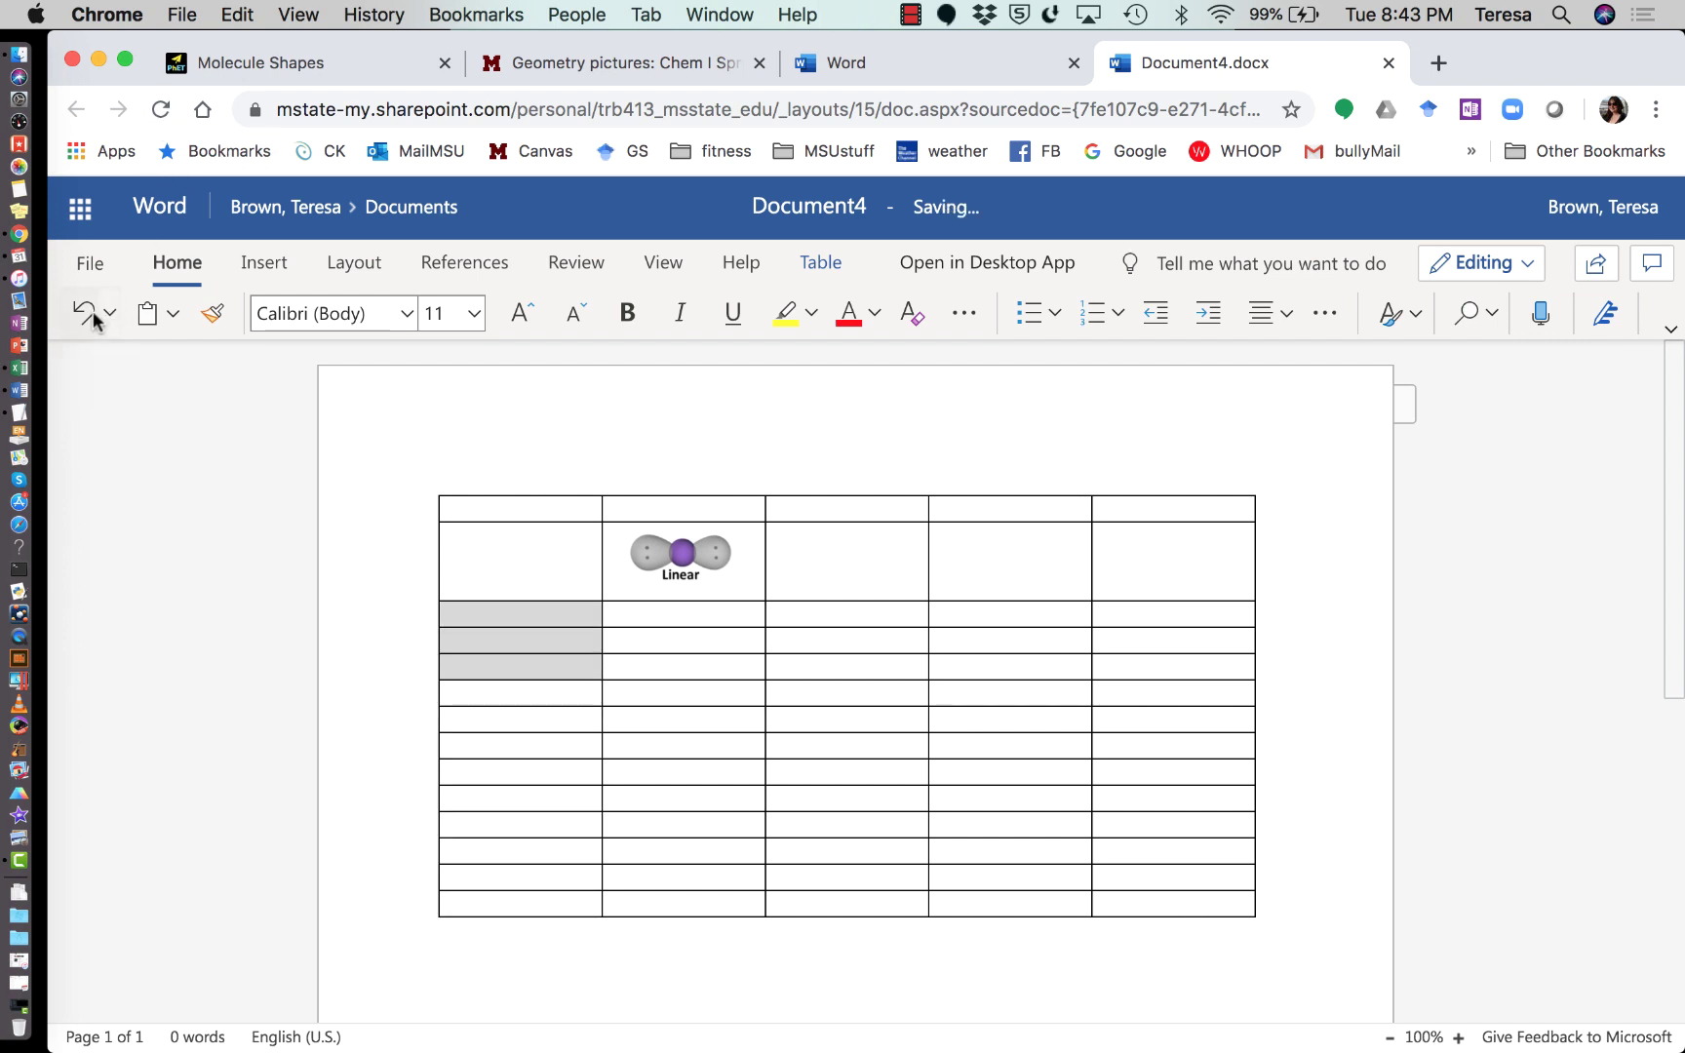
{"action": "left_click", "coordinate": [731, 725]}
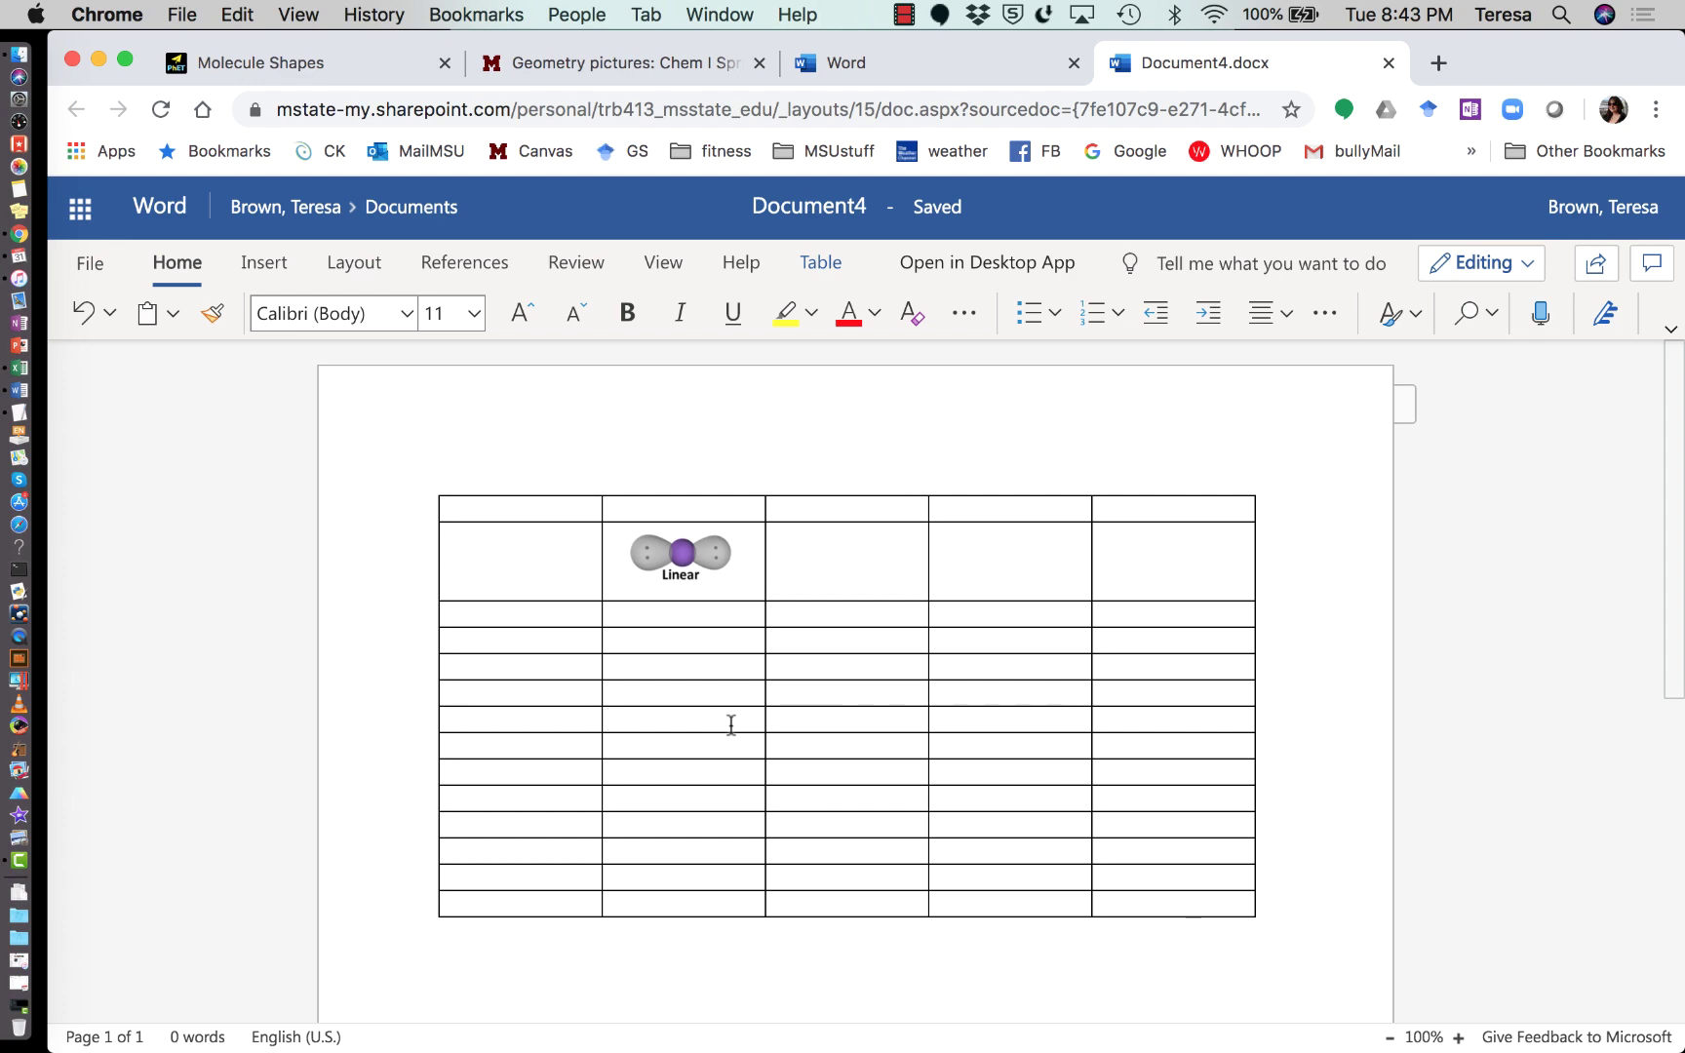
{"action": "left_click", "coordinate": [94, 275]}
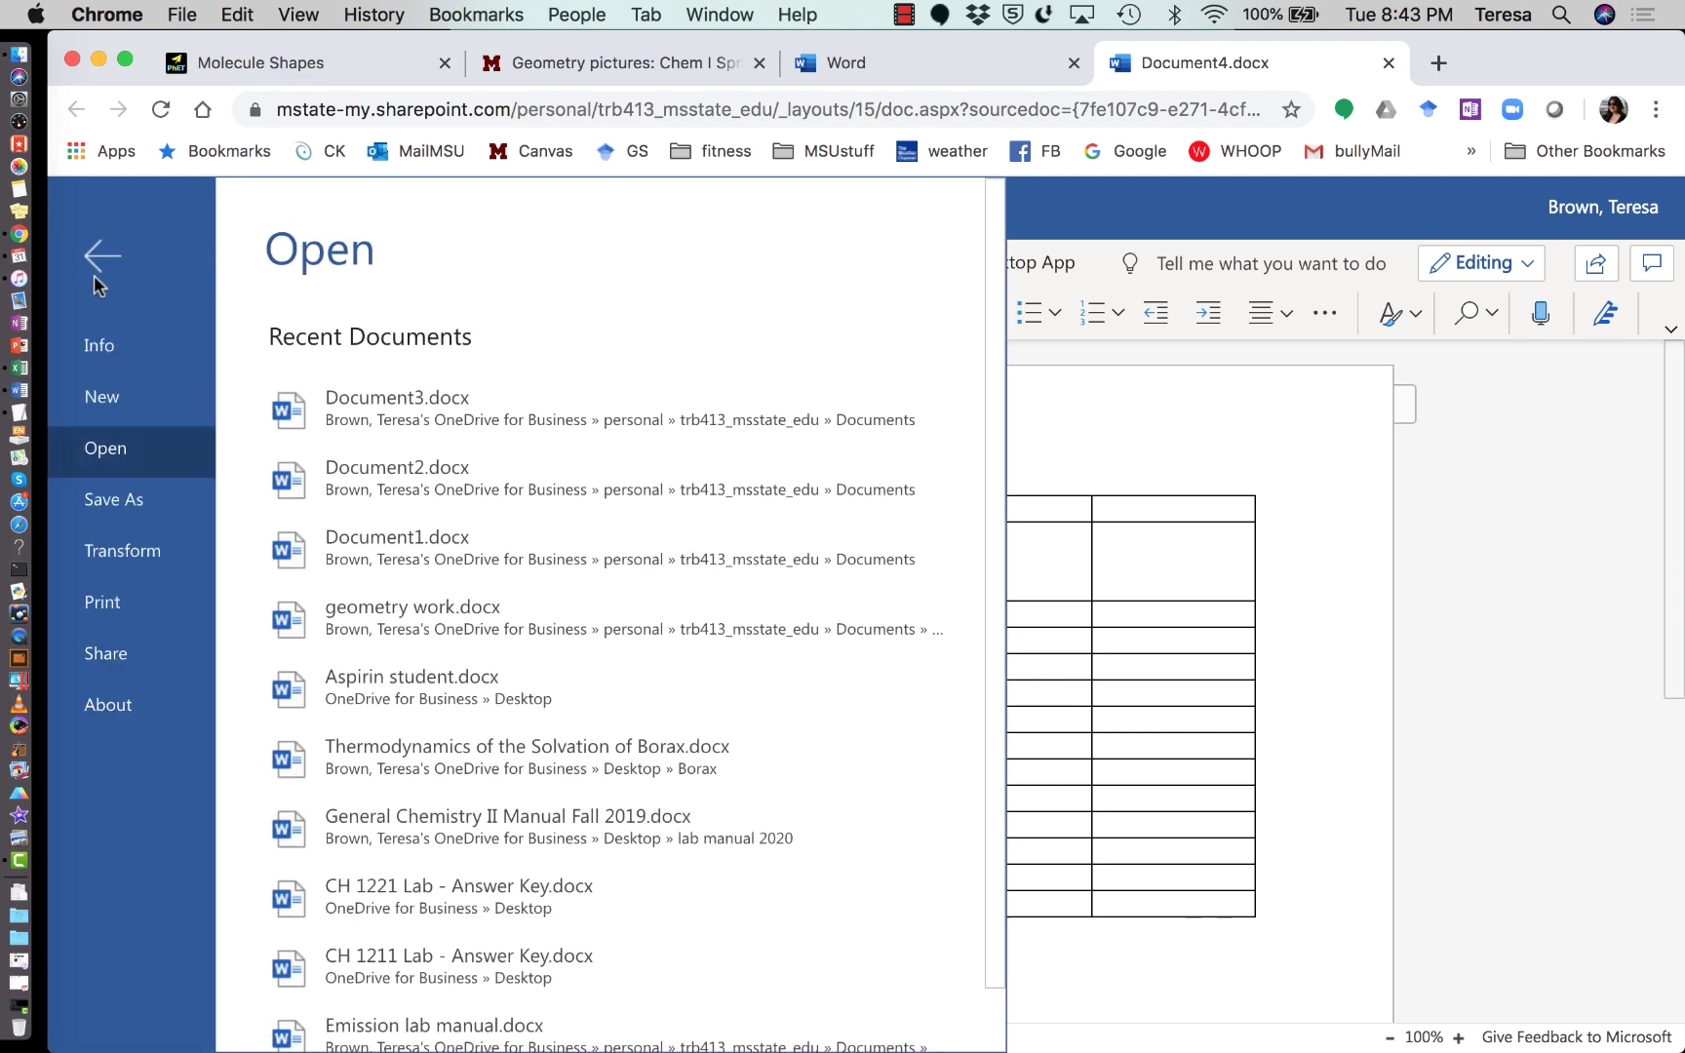
{"action": "left_click", "coordinate": [151, 489]}
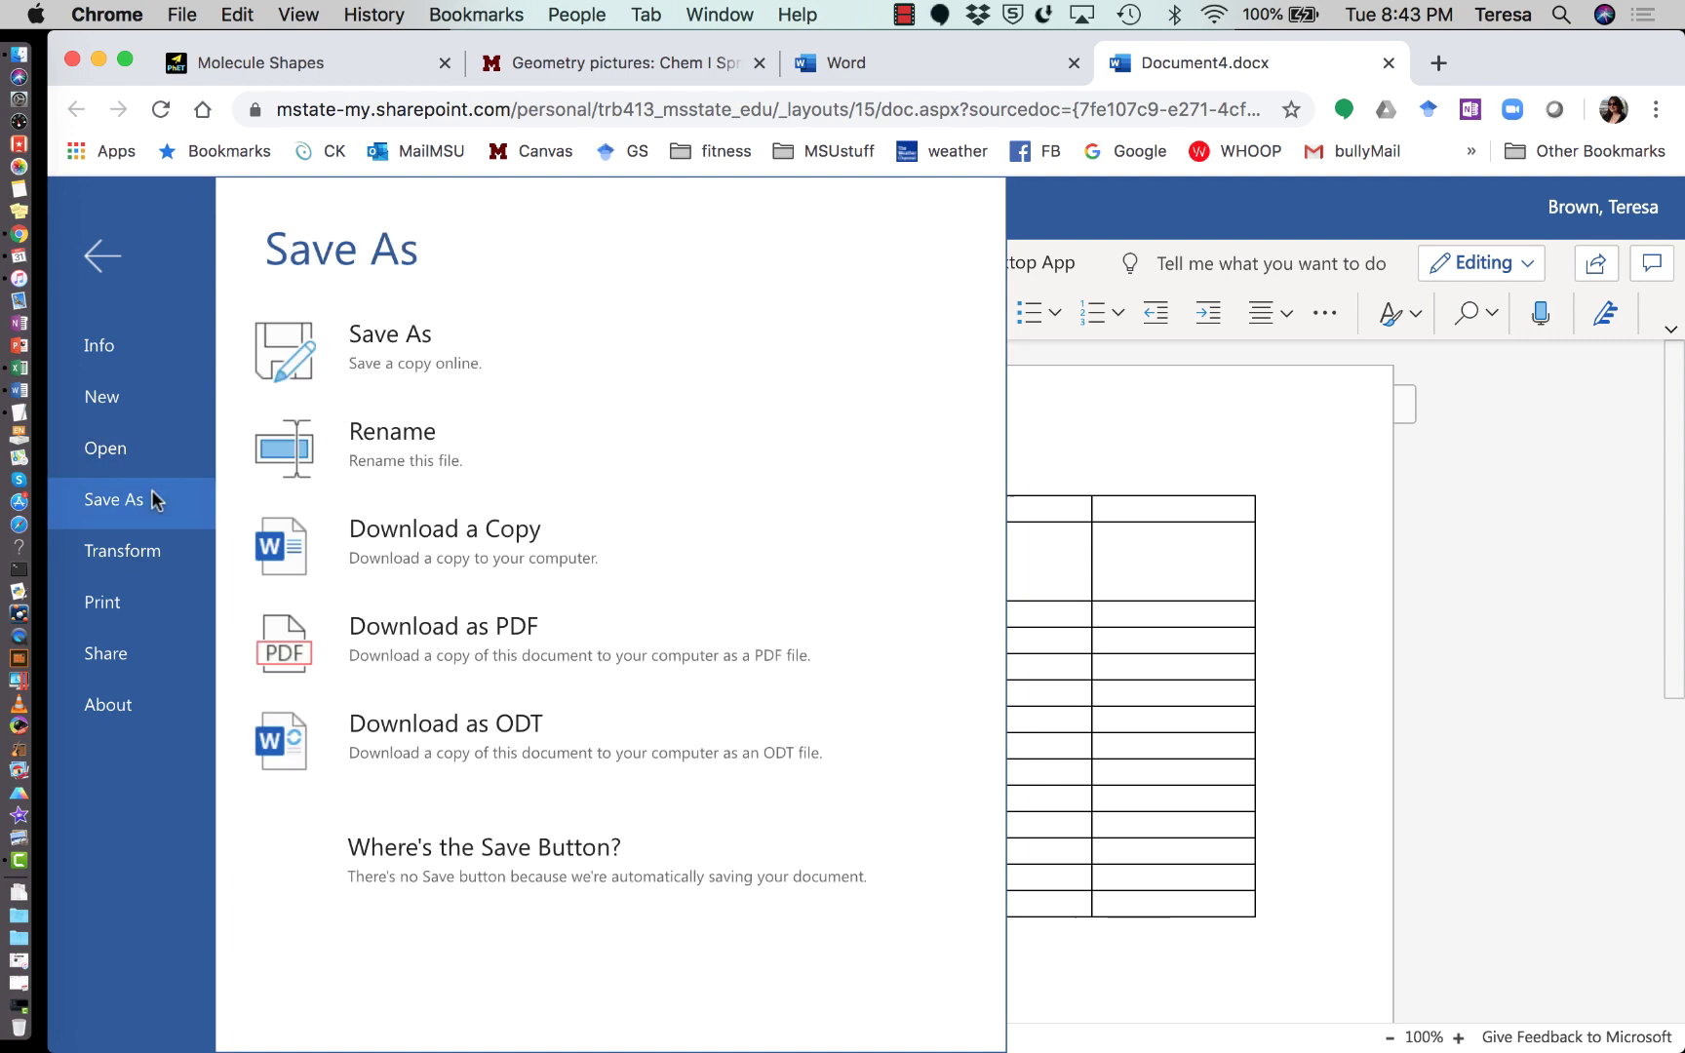
{"action": "left_click", "coordinate": [492, 358]}
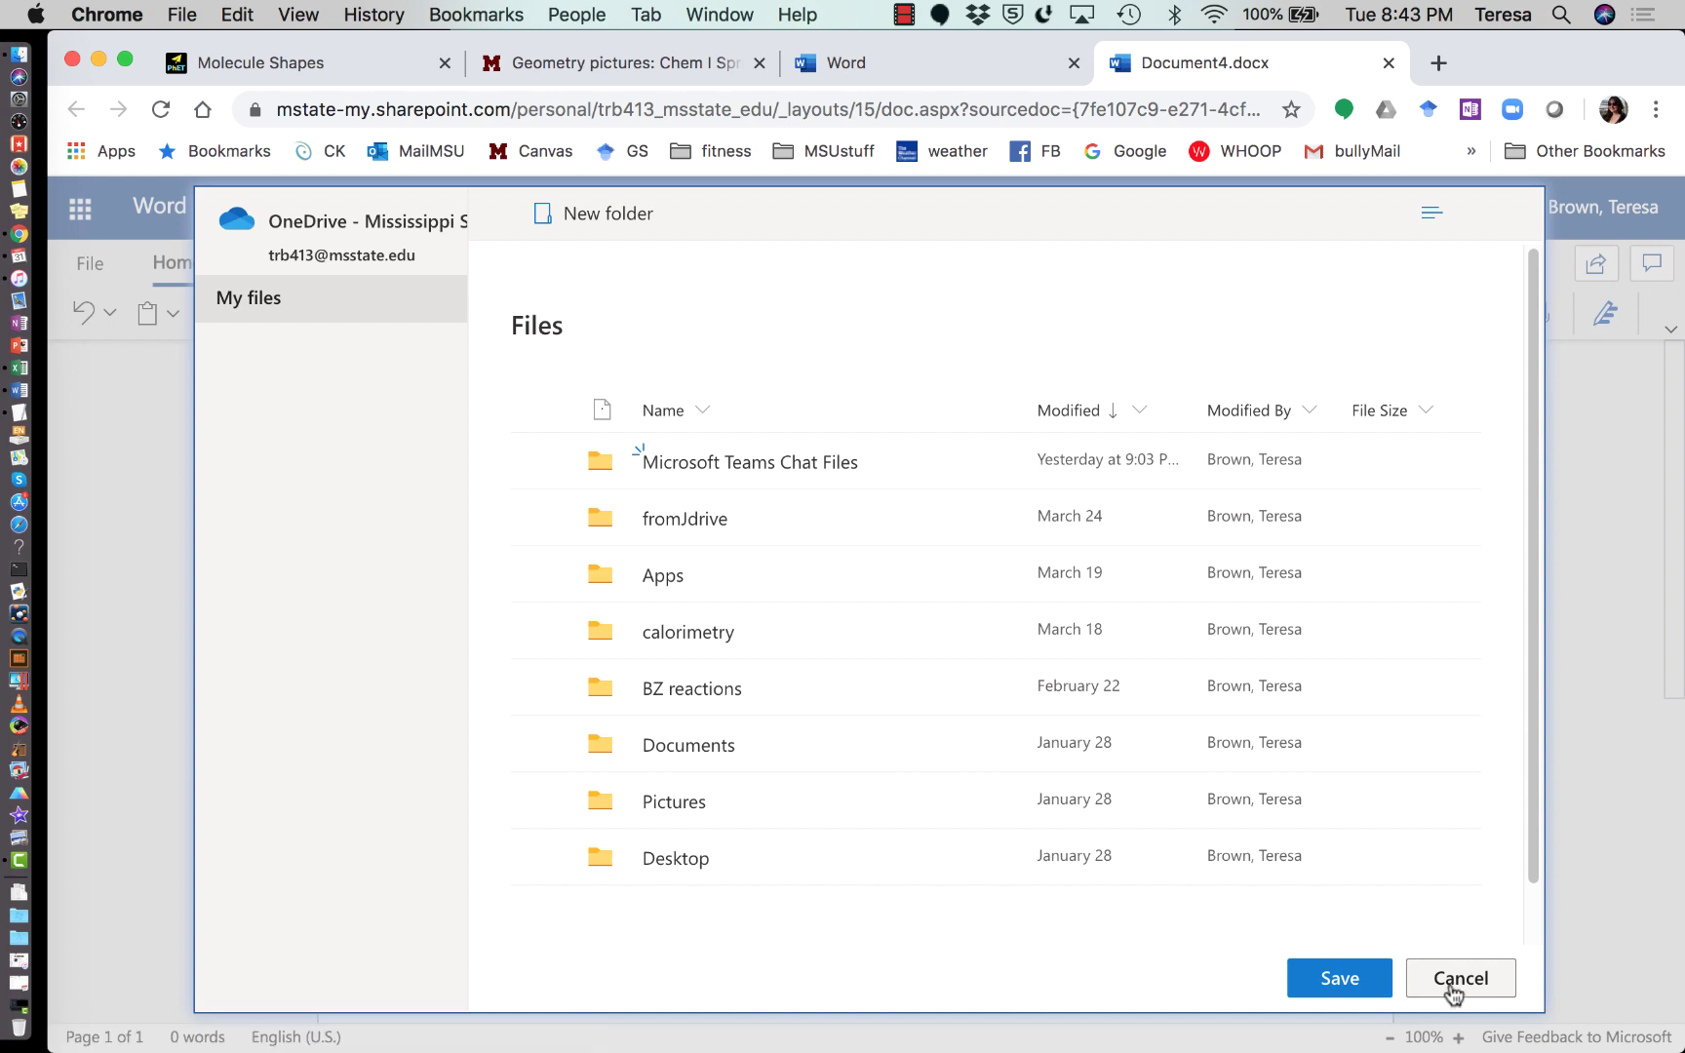
{"action": "left_click", "coordinate": [1451, 983]}
{"action": "left_click", "coordinate": [1036, 635]}
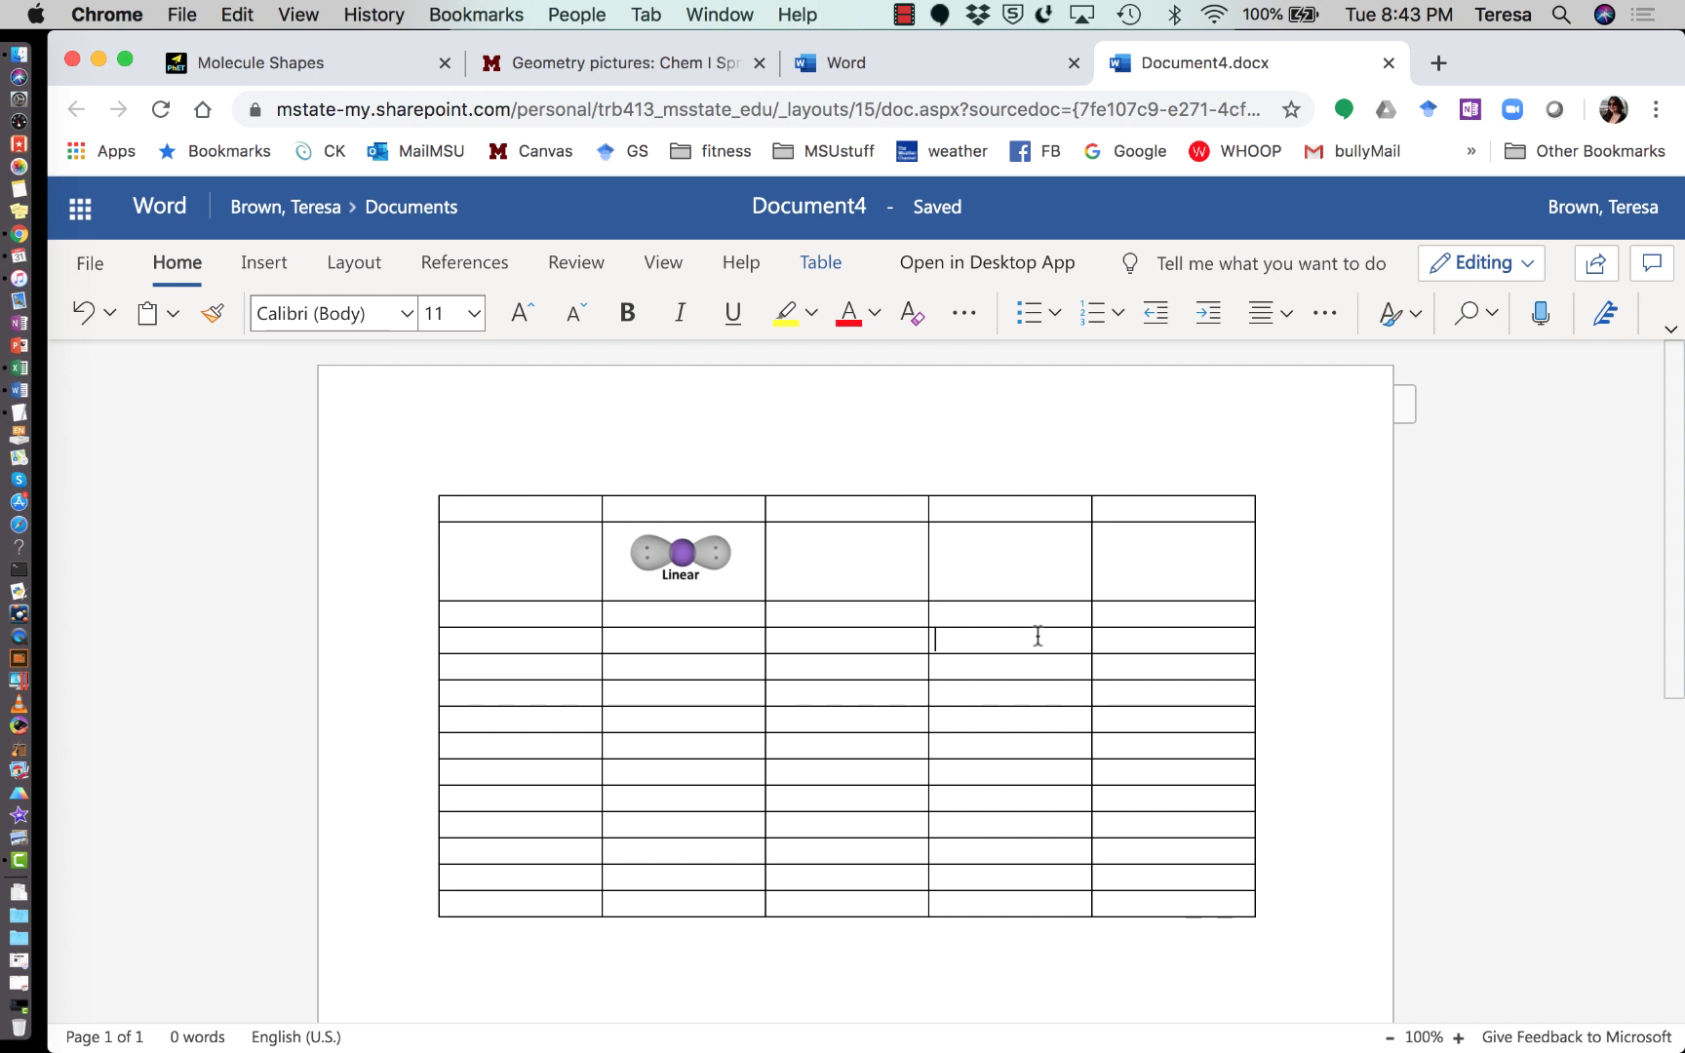
{"action": "left_click", "coordinate": [885, 593]}
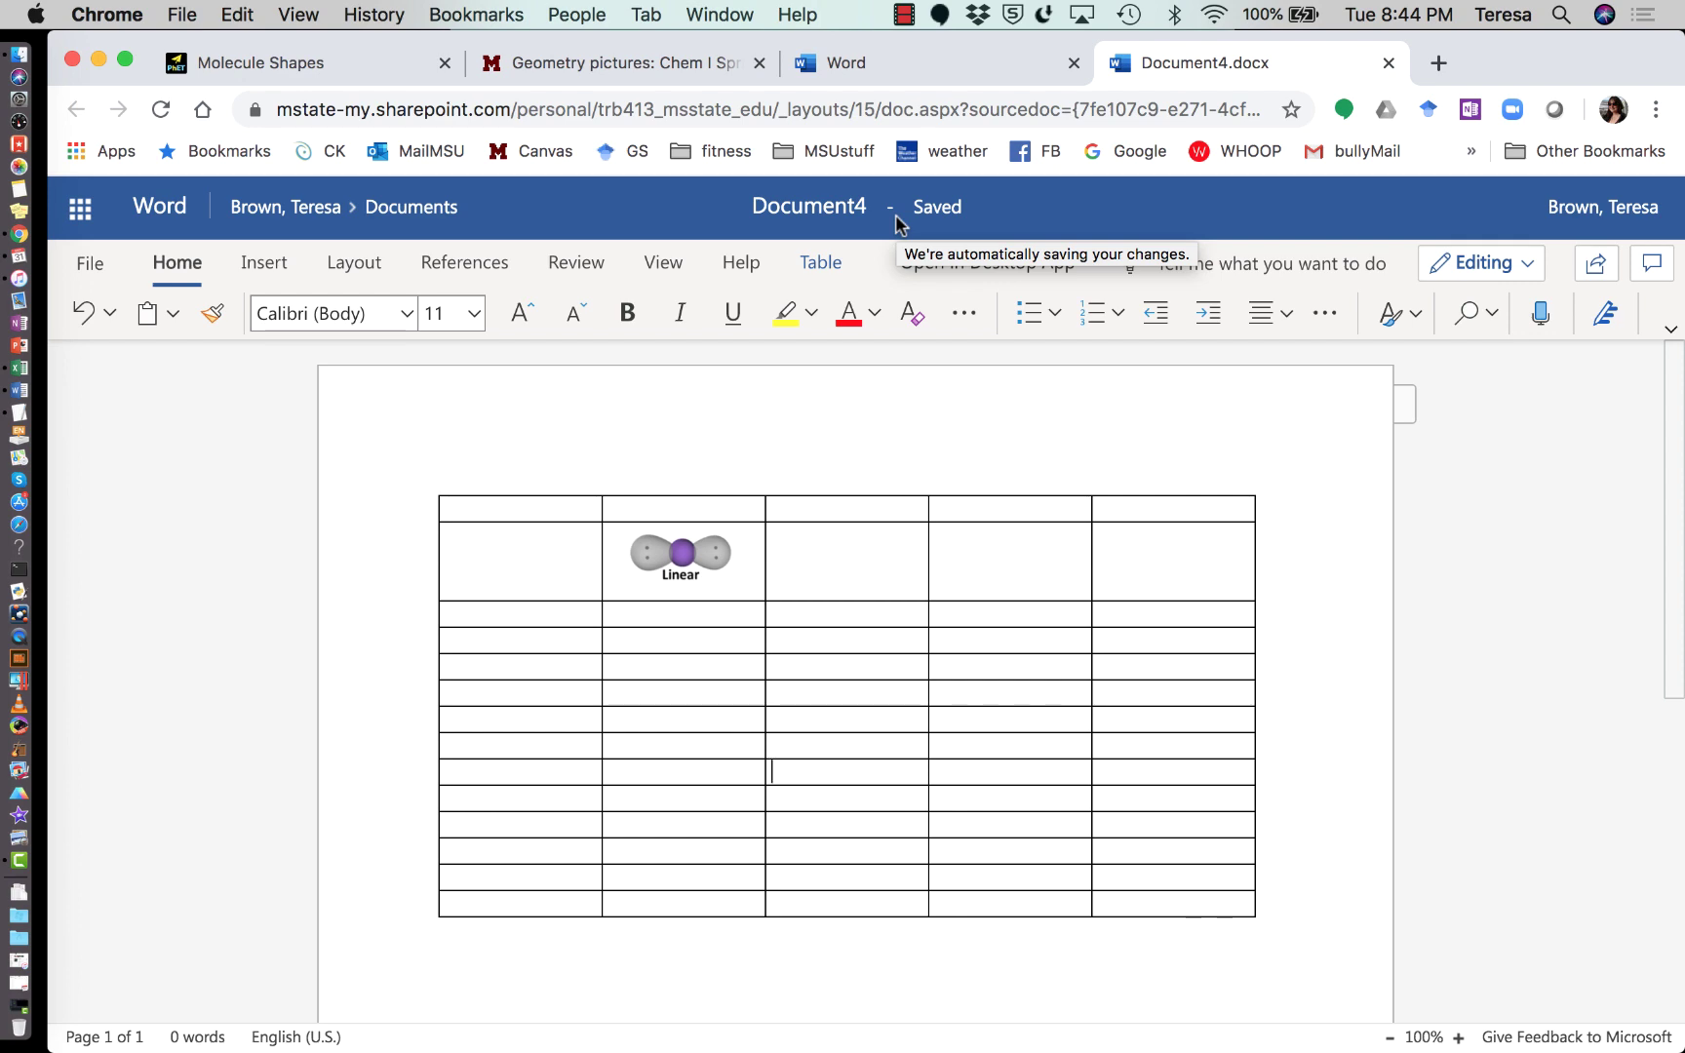
- In the Molecule Shapes simulation, delete both lone pairs from the central atom
{"action": "left_click", "coordinate": [644, 62]}
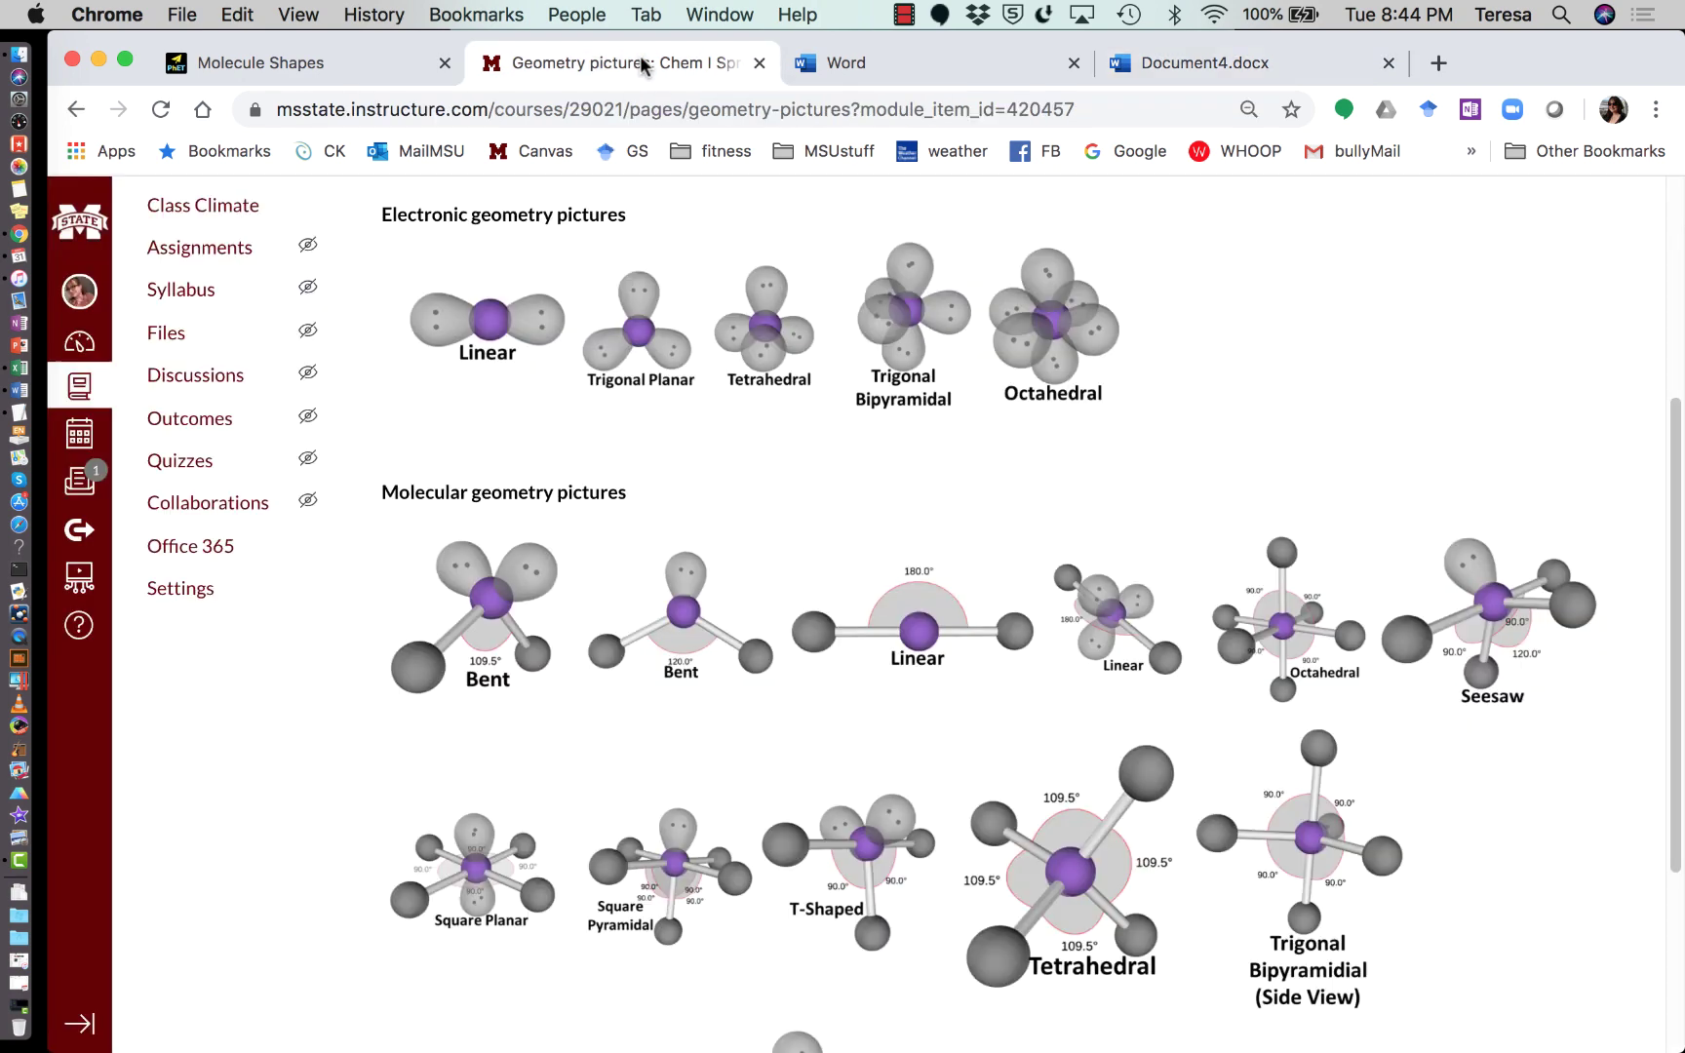
{"action": "left_click", "coordinate": [919, 68]}
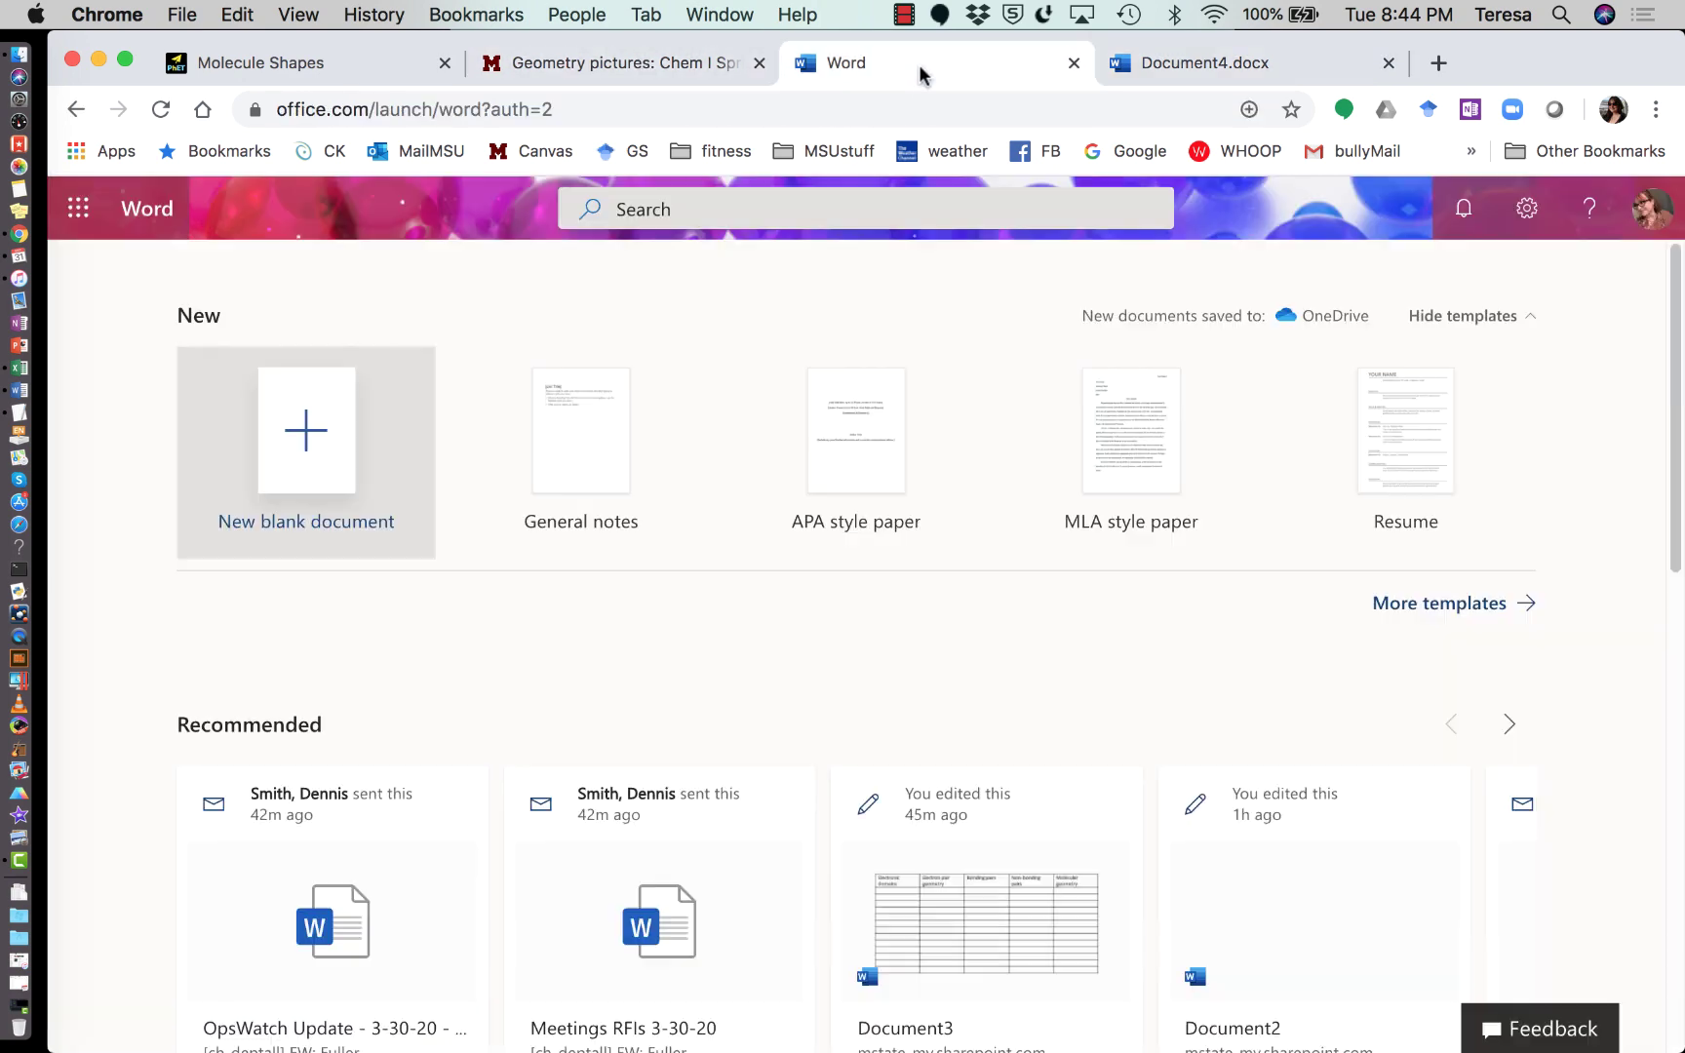
{"action": "left_click", "coordinate": [371, 71]}
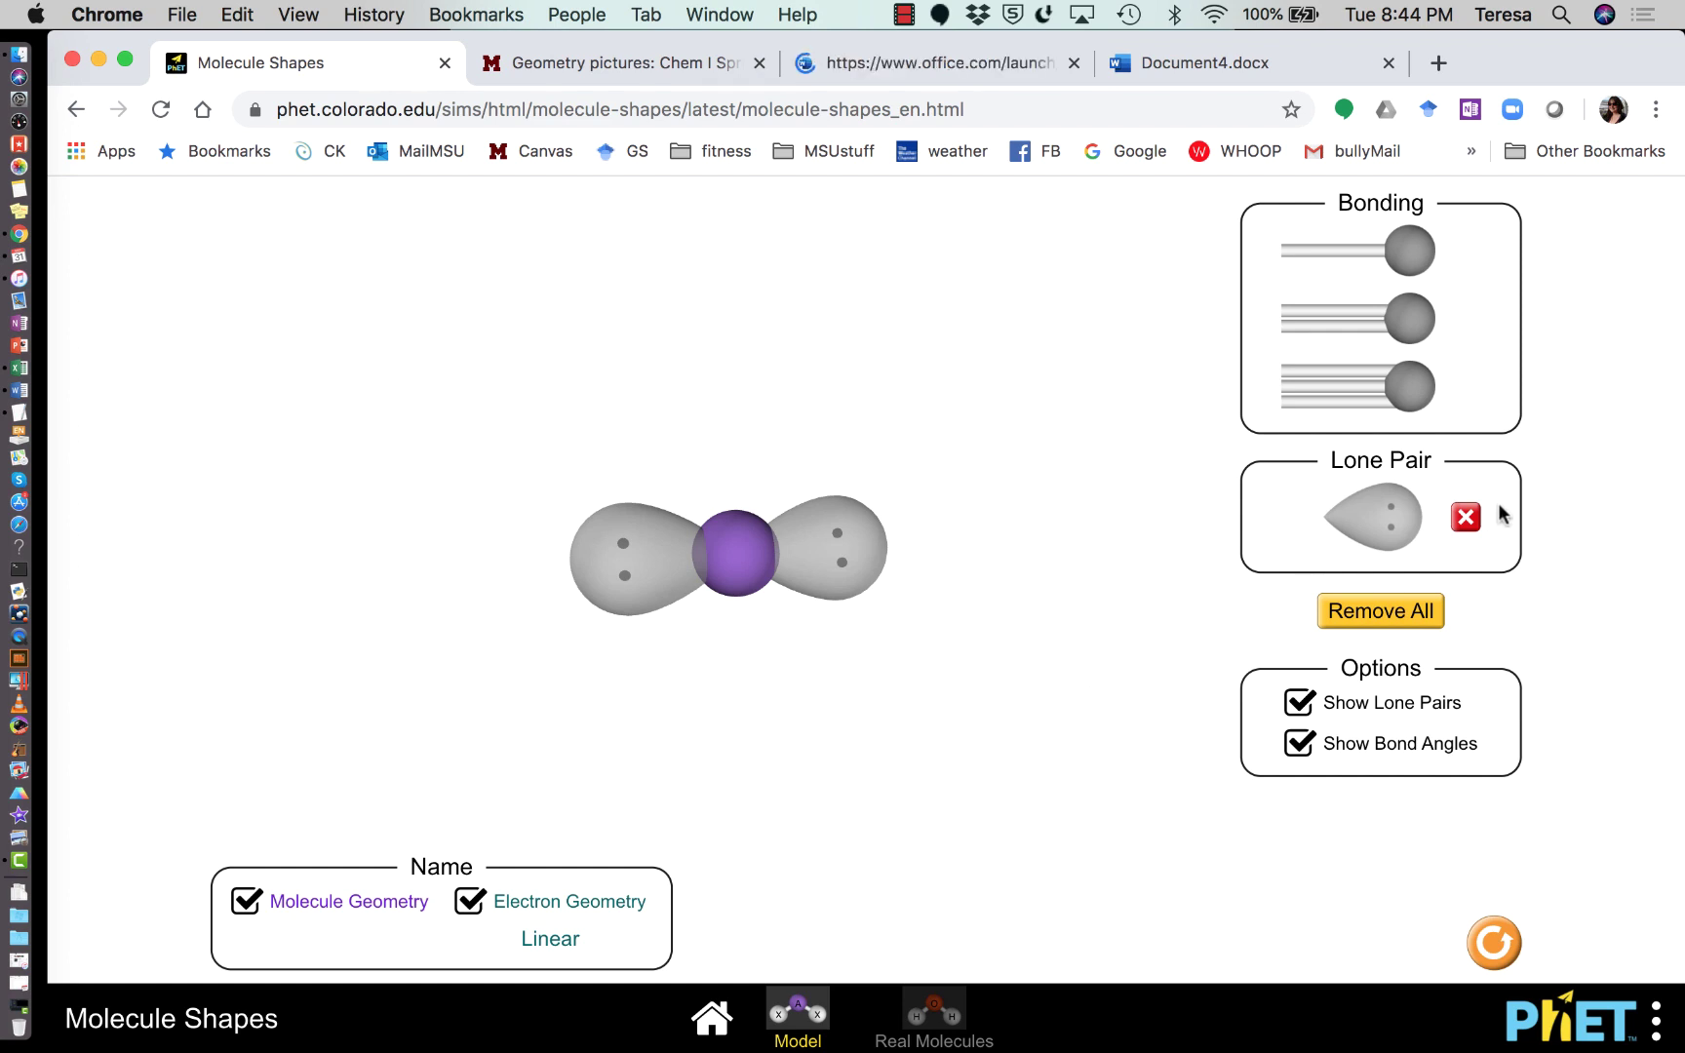
{"action": "left_click", "coordinate": [1469, 525]}
{"action": "left_click", "coordinate": [1469, 524]}
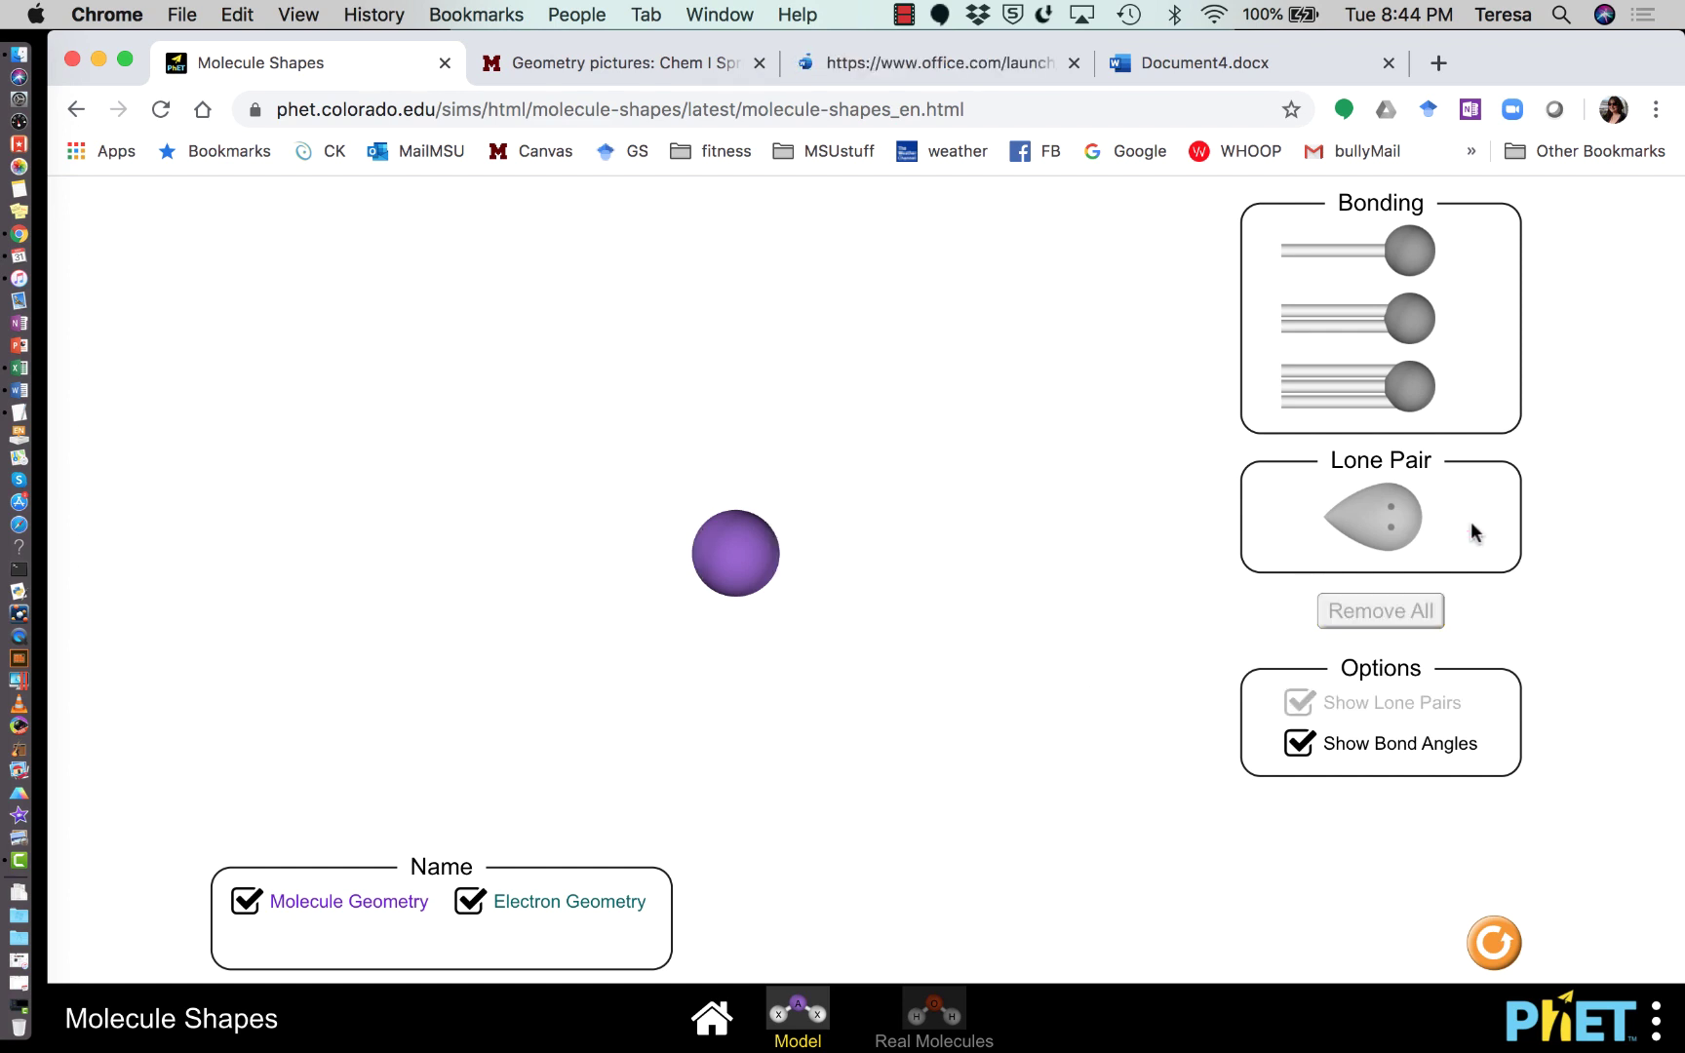